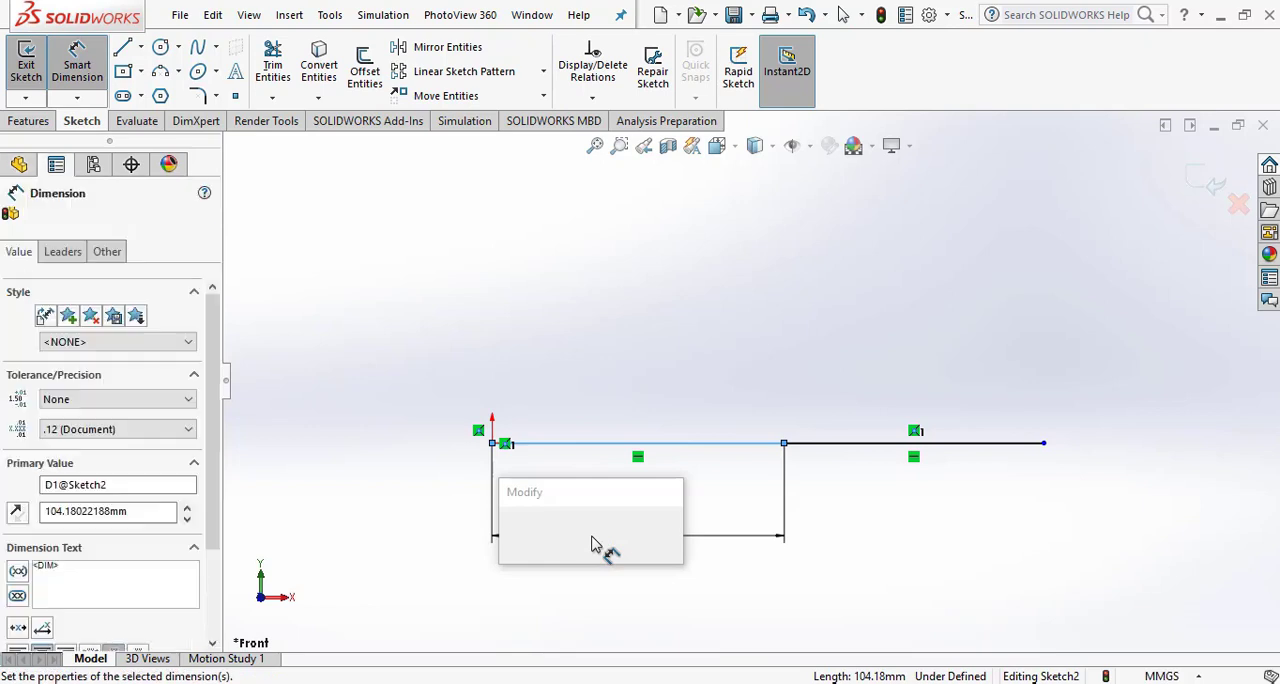
- Set the length of the line segment starting at the origin to 100 mm
{"action": "type", "text": "100"}
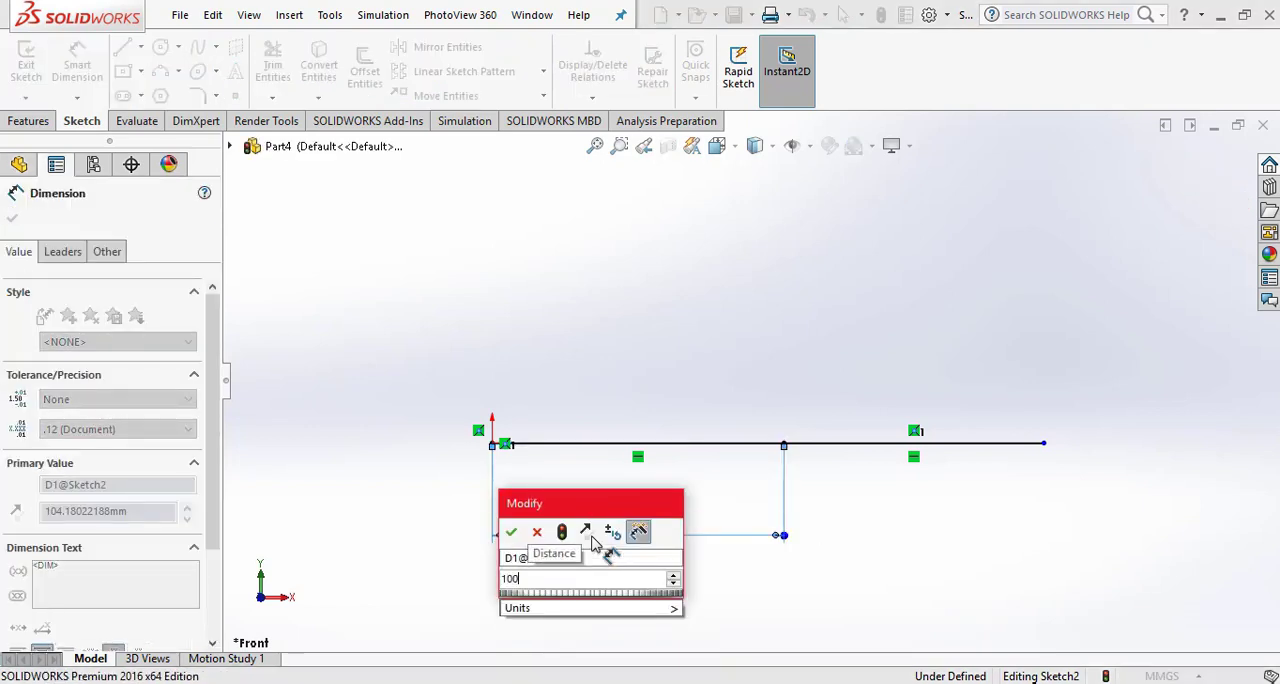
{"action": "key", "text": "Return"}
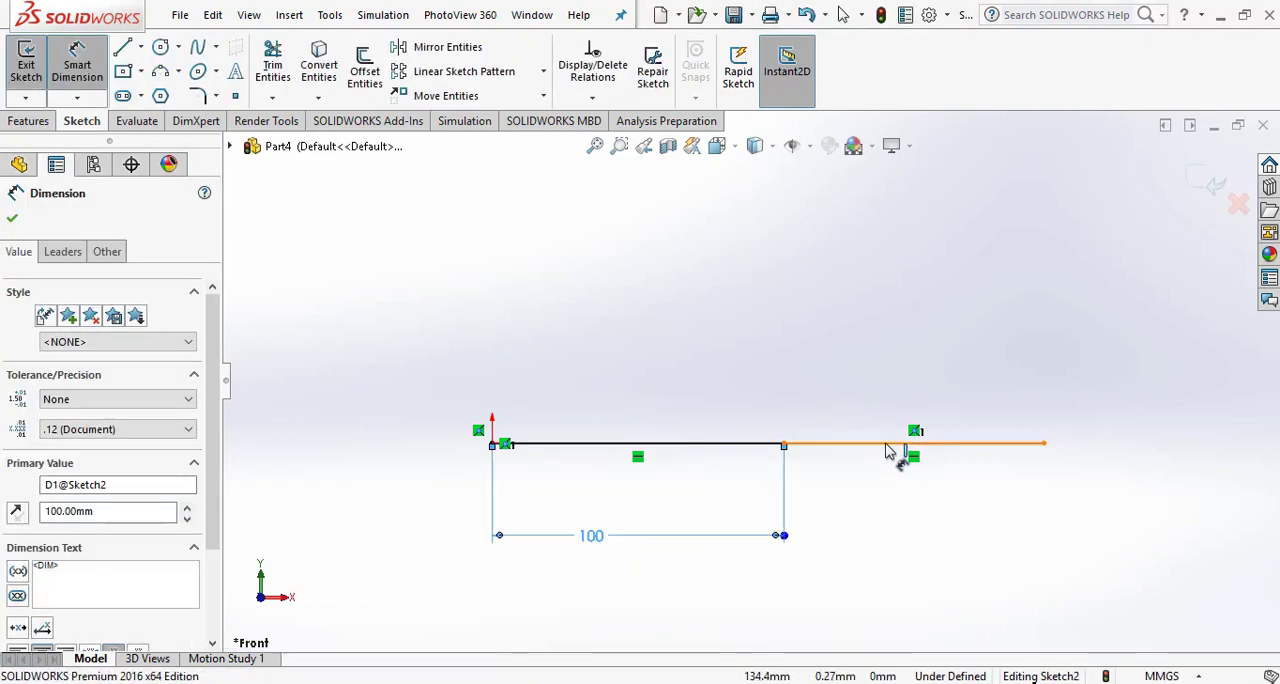
- Dimension the second collinear line segment to 100 mm and exit the sketch
{"action": "left_click", "coordinate": [893, 444]}
{"action": "left_click", "coordinate": [906, 522]}
{"action": "type", "text": "100"}
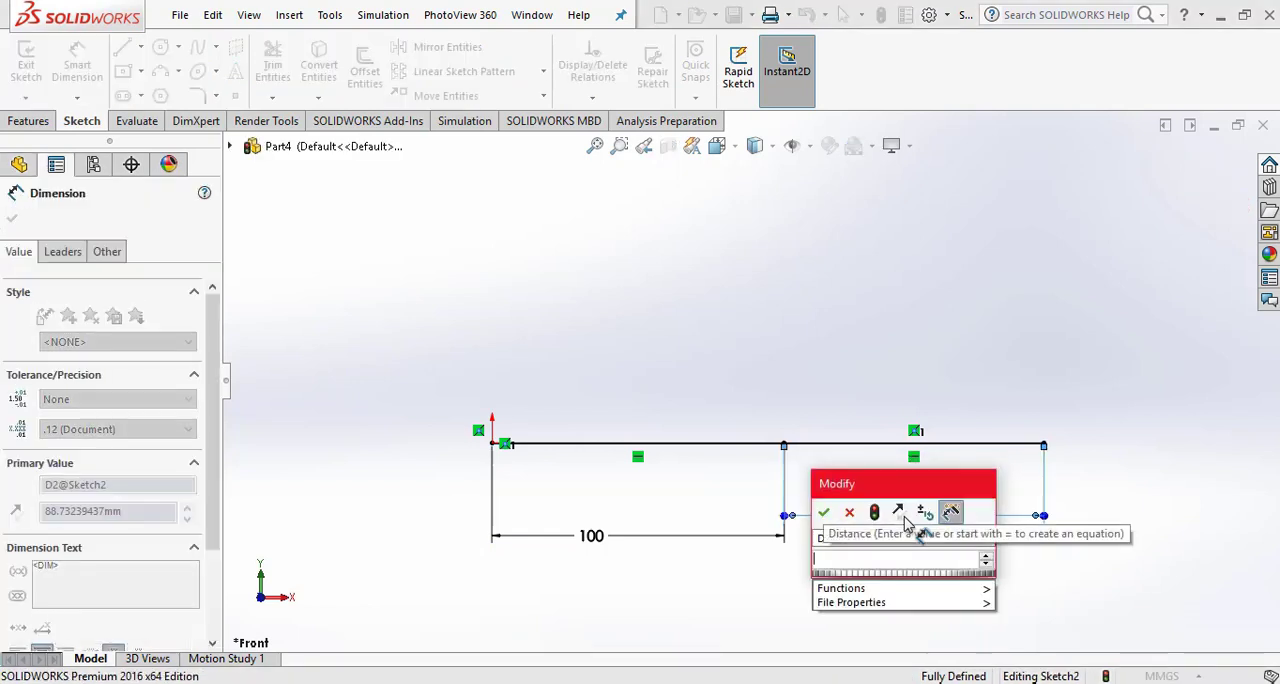
{"action": "key", "text": "Return"}
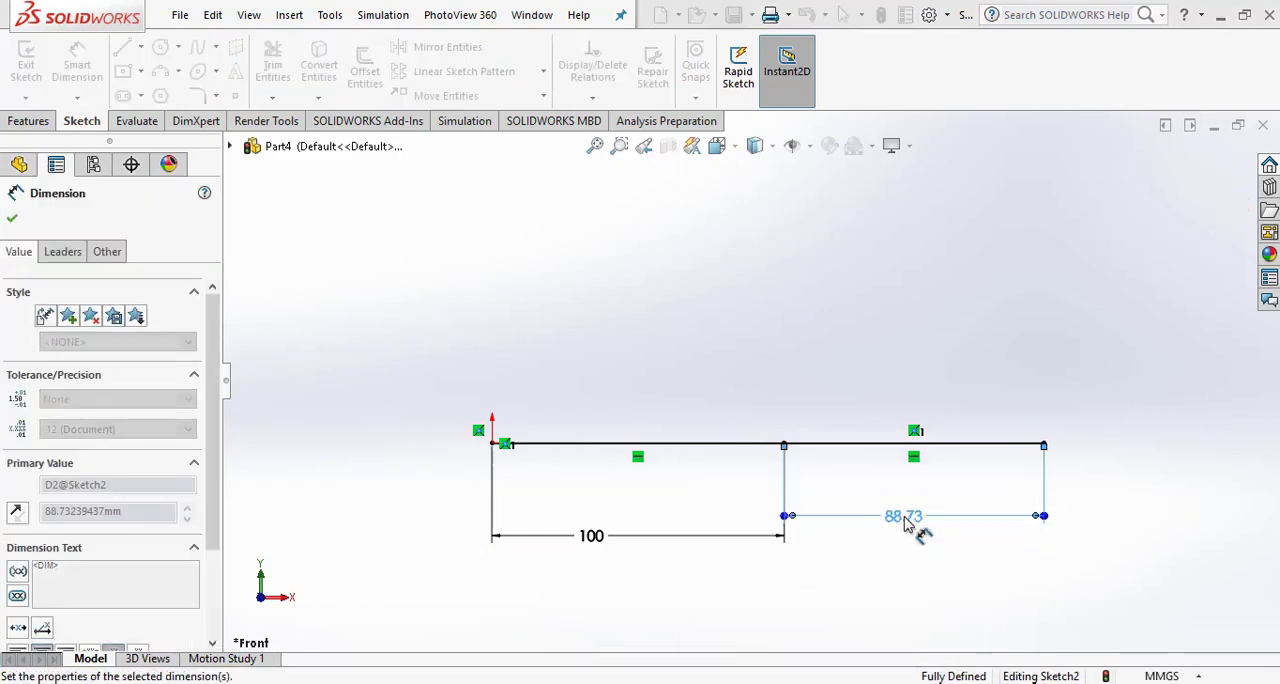
{"action": "left_click", "coordinate": [11, 220]}
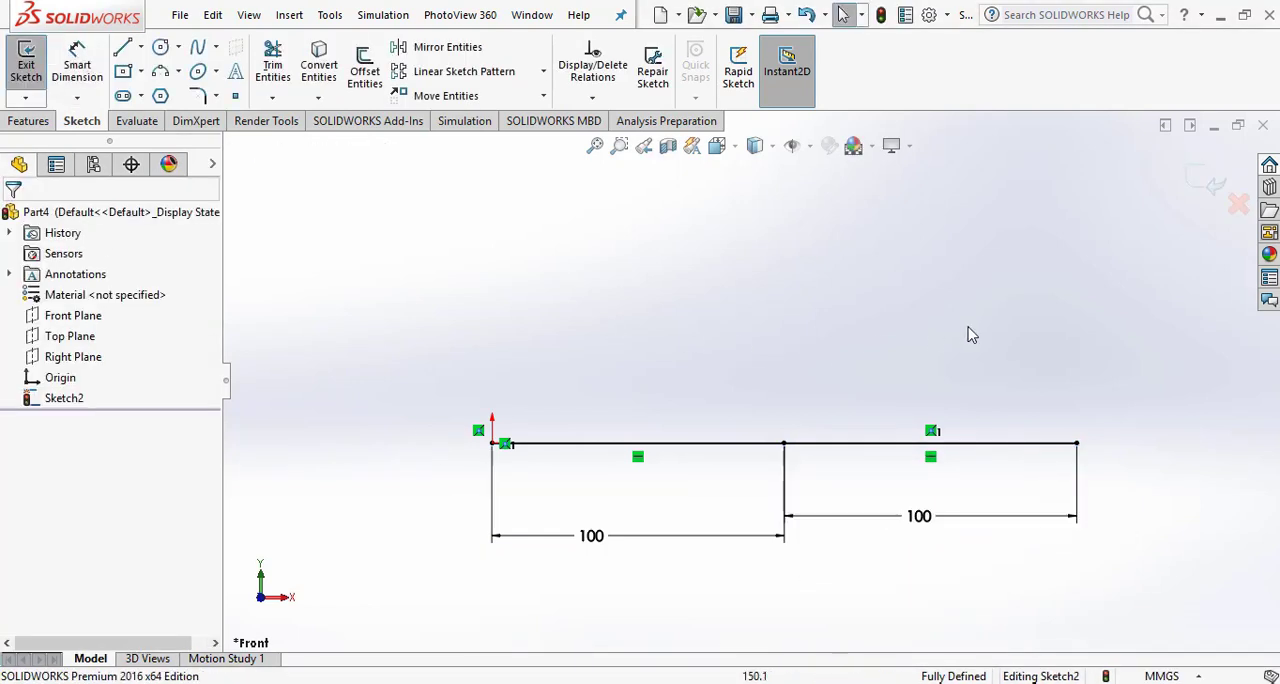
{"action": "scroll", "coordinate": [876, 437], "scroll_direction": "down", "scroll_amount": 1}
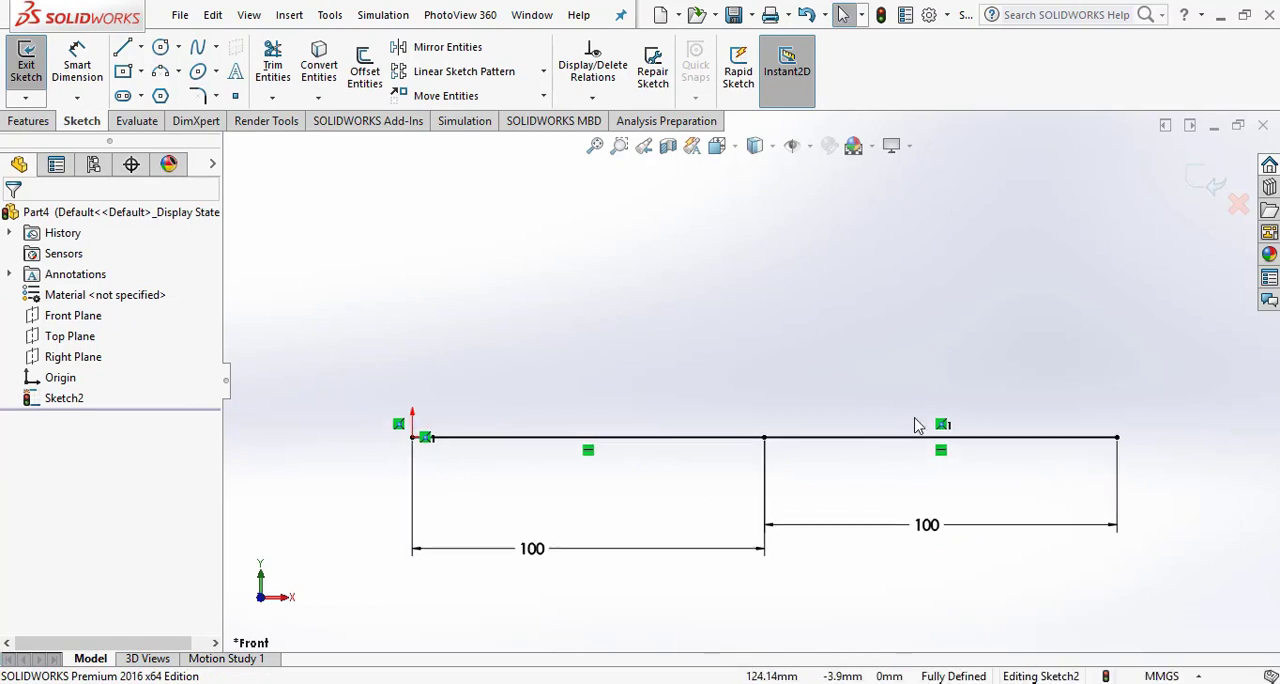
{"action": "left_click", "coordinate": [1214, 186]}
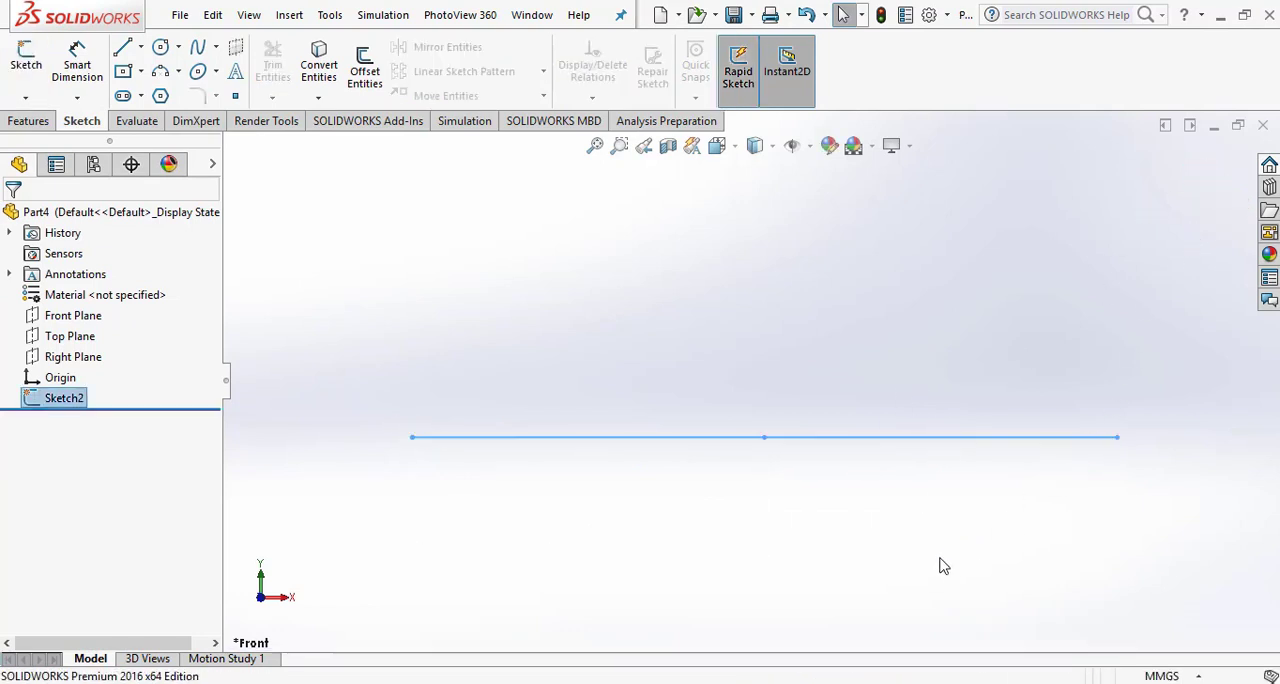
- Start a weldment structural member with the iso standard, square tube type and size 20 x 20 x 2
{"action": "left_click", "coordinate": [290, 14]}
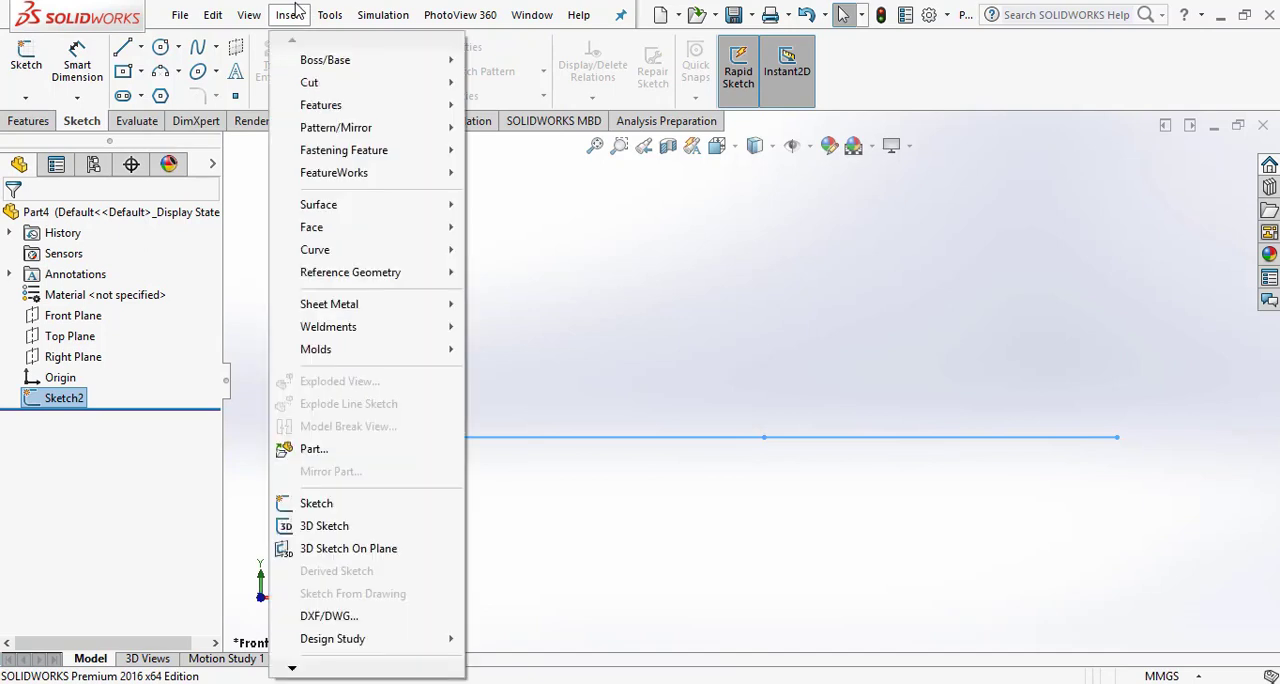
{"action": "mouse_move", "coordinate": [333, 337]}
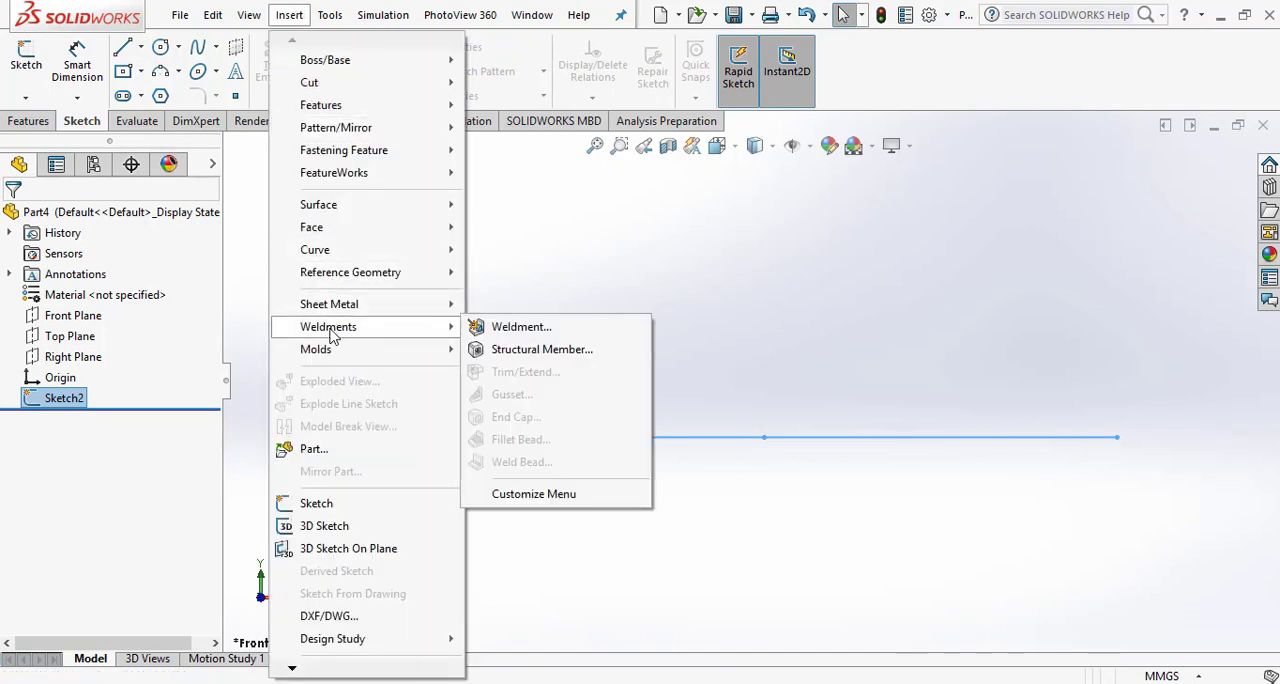
{"action": "left_click", "coordinate": [532, 352]}
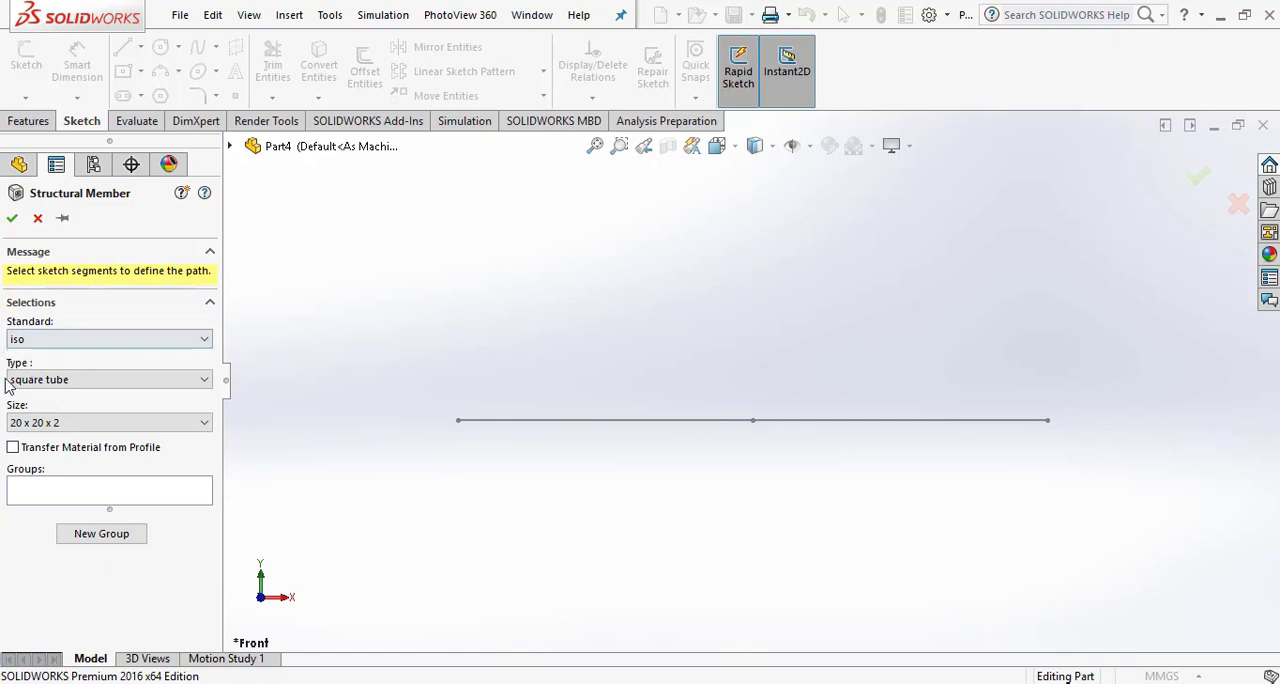
{"action": "left_click", "coordinate": [206, 382]}
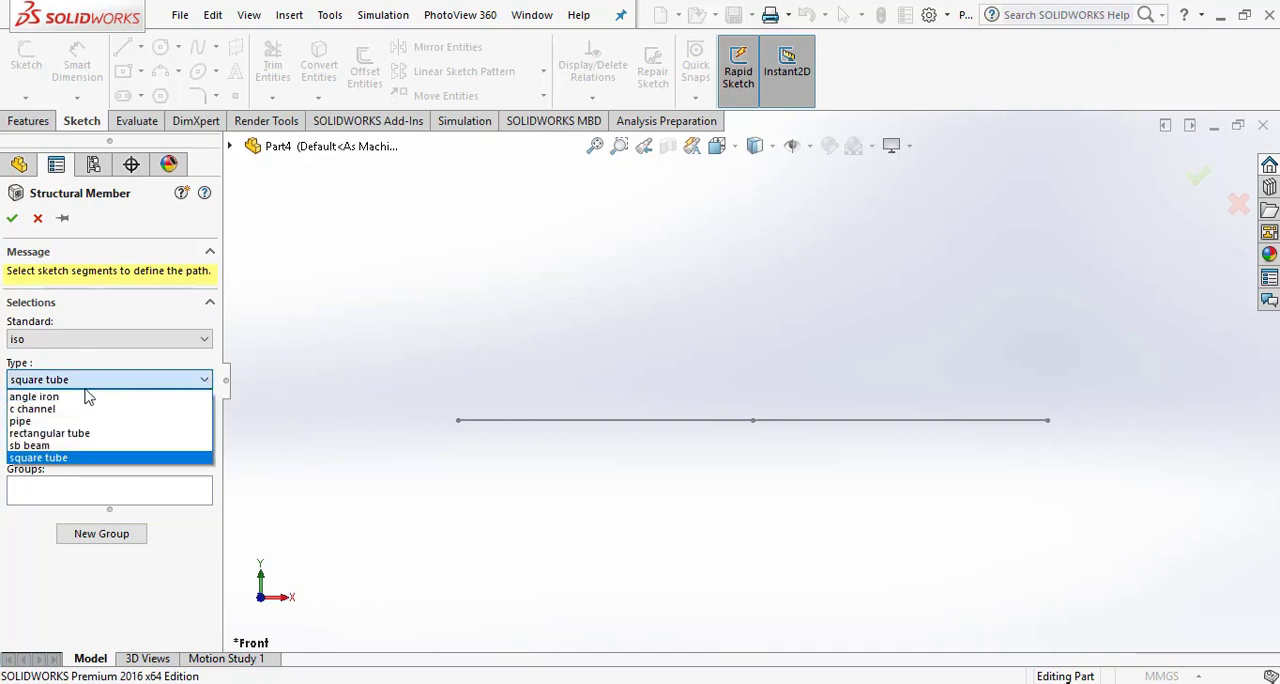
{"action": "left_click", "coordinate": [210, 565]}
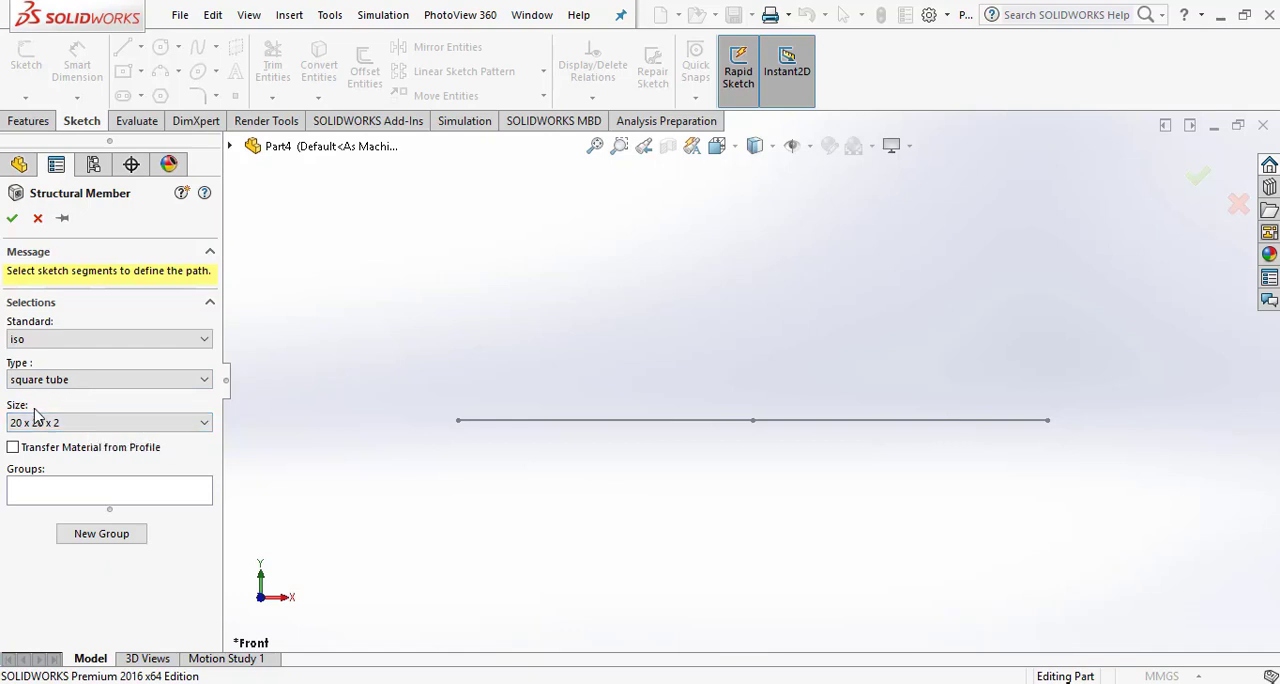
{"action": "left_click", "coordinate": [203, 424]}
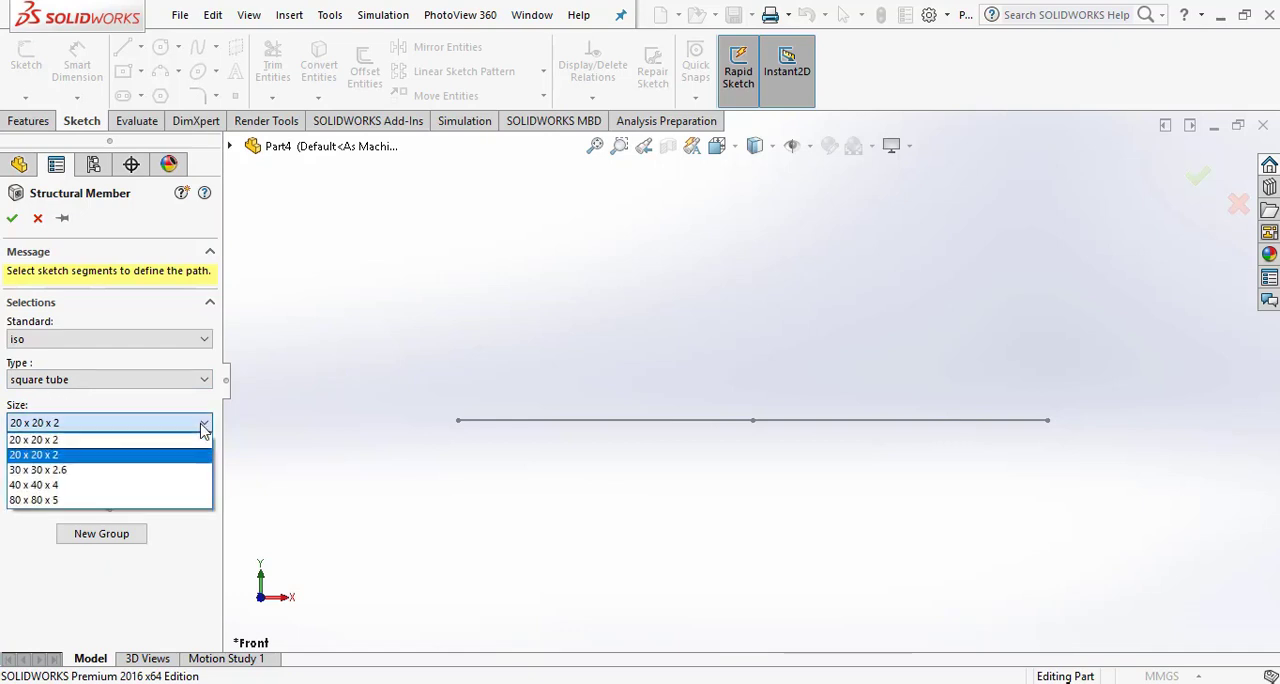
{"action": "left_click", "coordinate": [101, 454]}
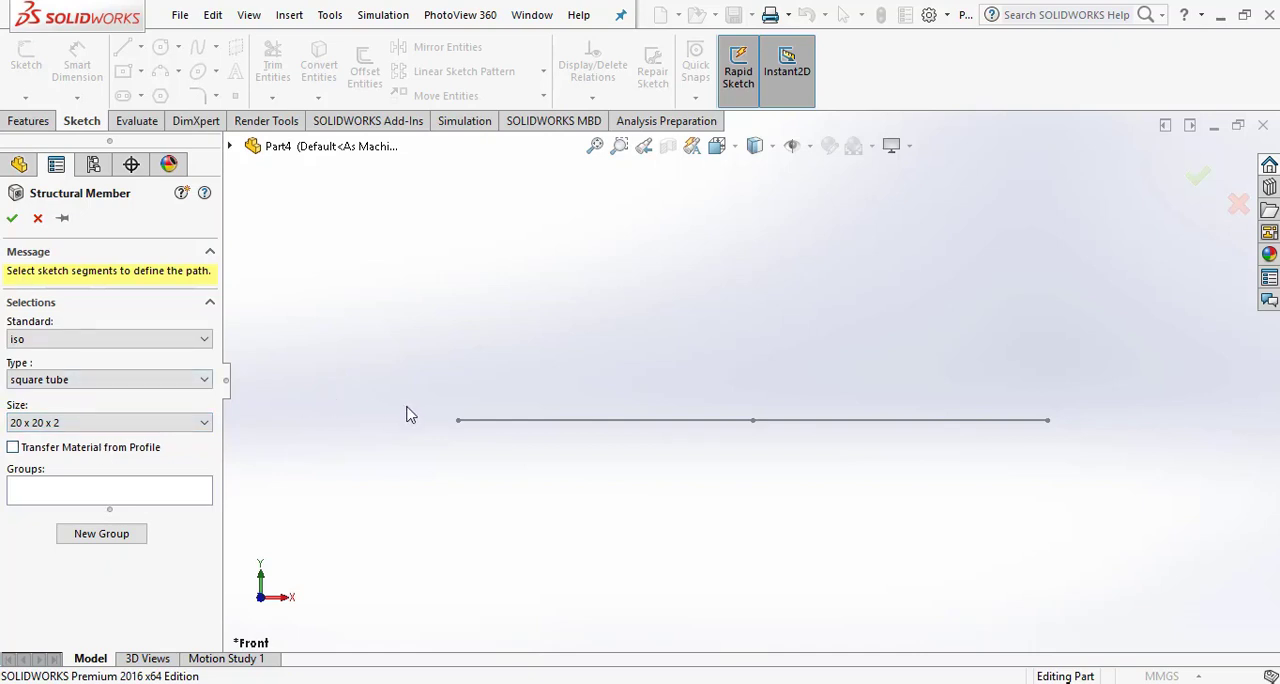
- Use both sketch line segments as the path of the structural member and create the tube
{"action": "left_click", "coordinate": [522, 421]}
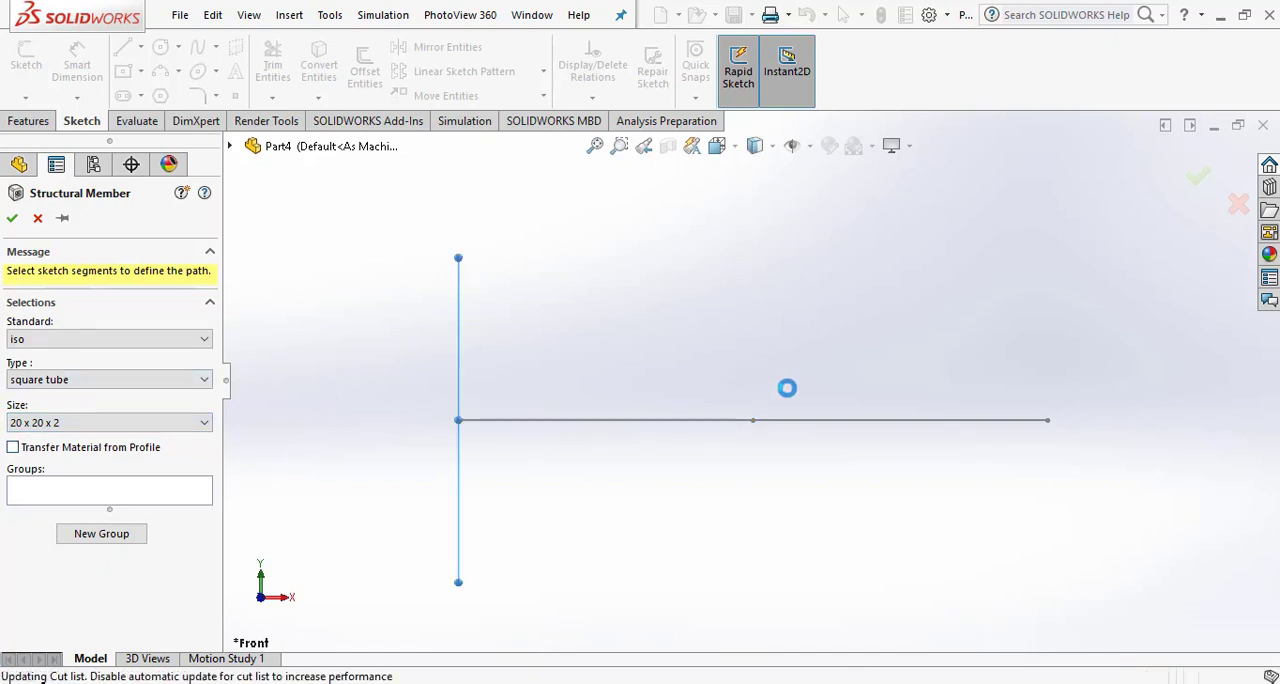
{"action": "left_click", "coordinate": [852, 426]}
{"action": "scroll", "coordinate": [888, 363], "scroll_direction": "up", "scroll_amount": 2}
{"action": "scroll", "coordinate": [836, 337], "scroll_direction": "down", "scroll_amount": 2}
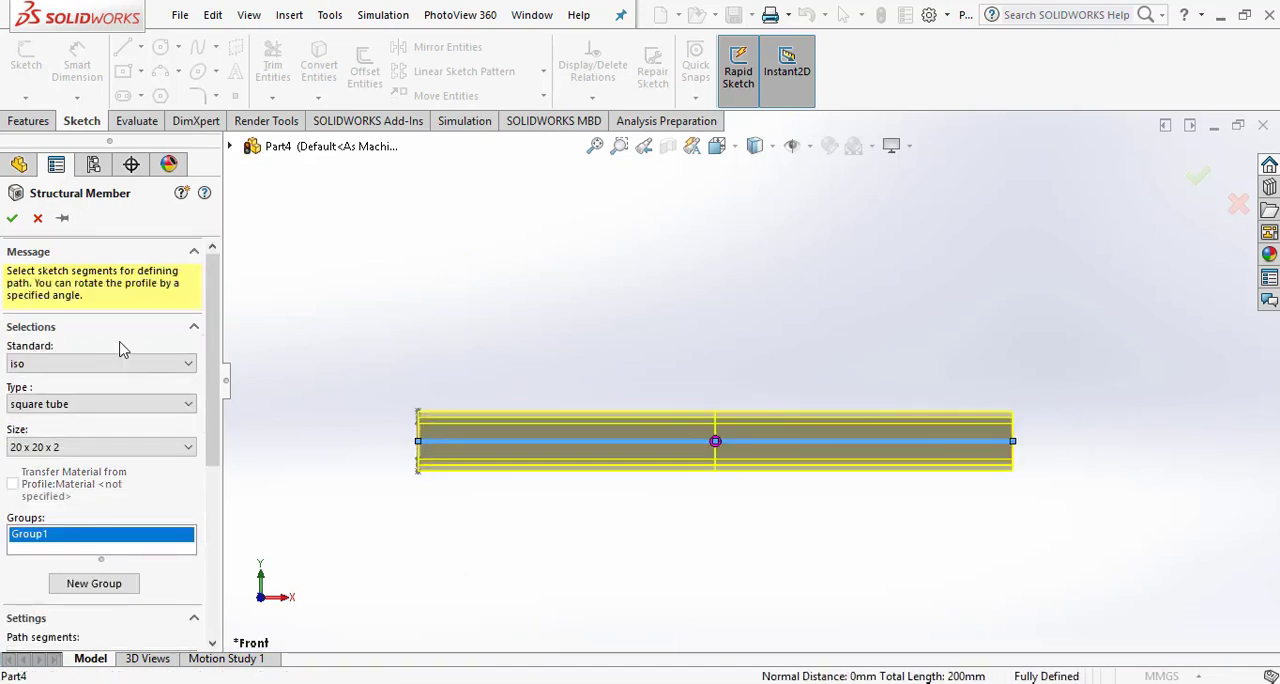
{"action": "left_click", "coordinate": [11, 219]}
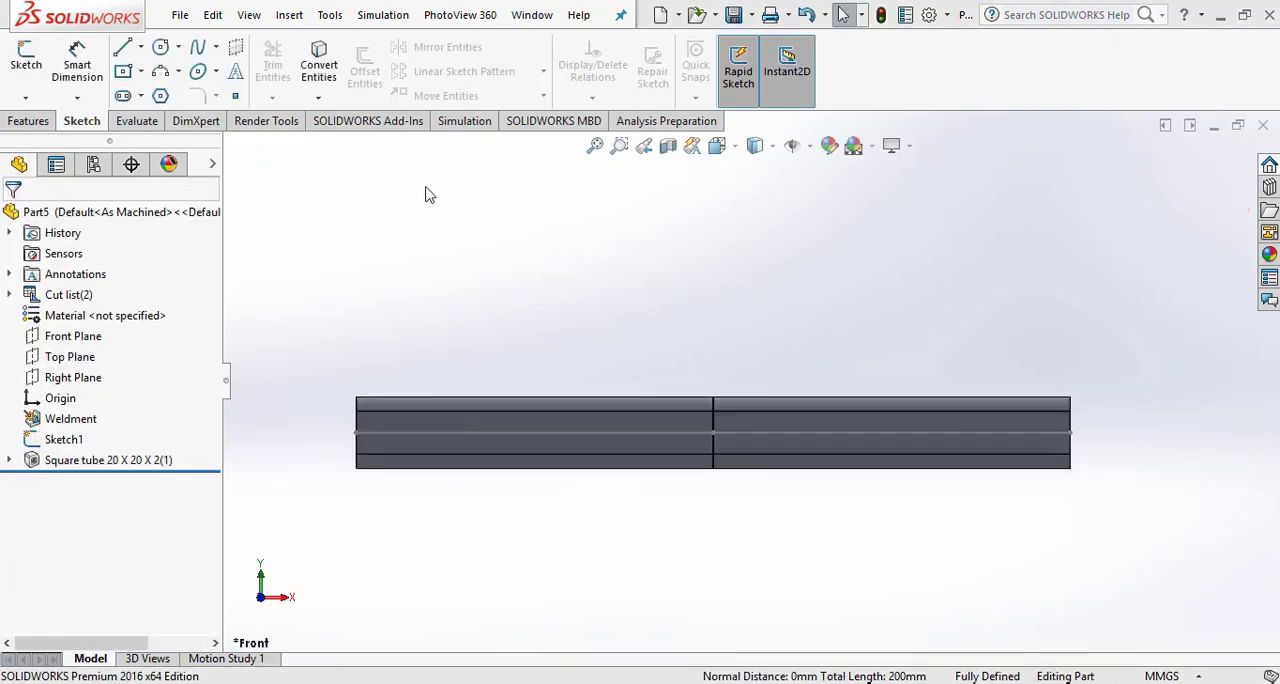
- Create a new static simulation study named Static 1
{"action": "left_click", "coordinate": [479, 124]}
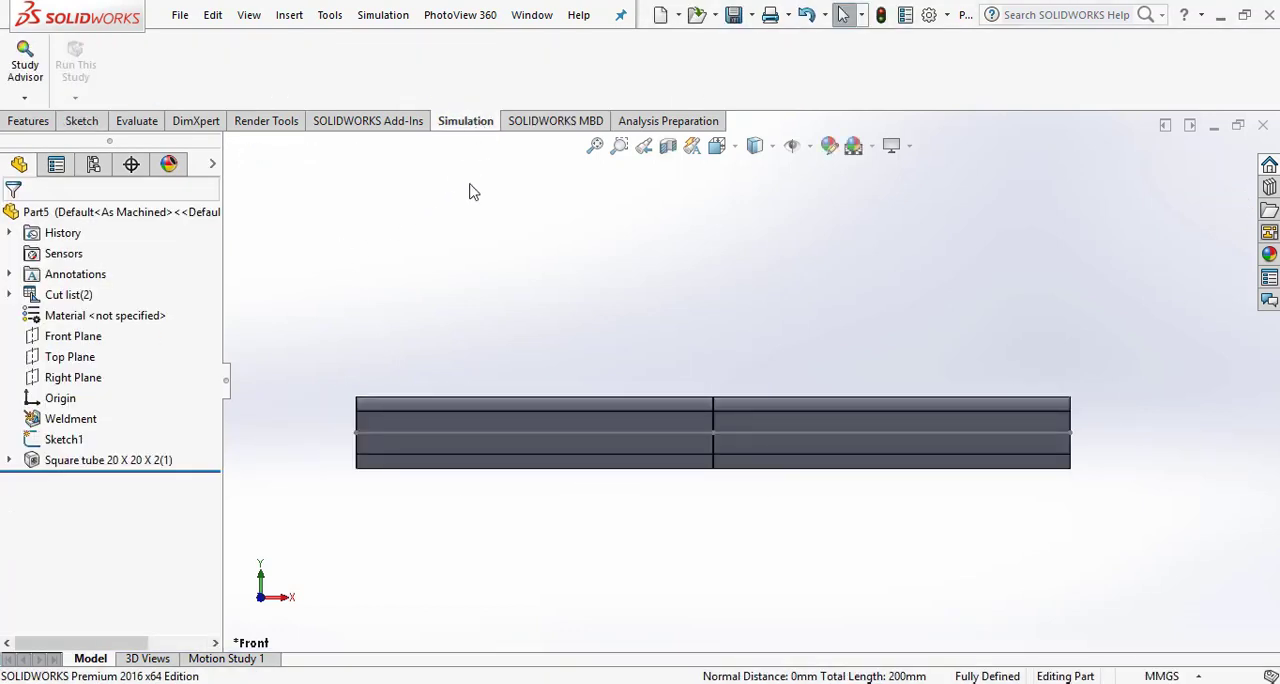
{"action": "left_click", "coordinate": [25, 98]}
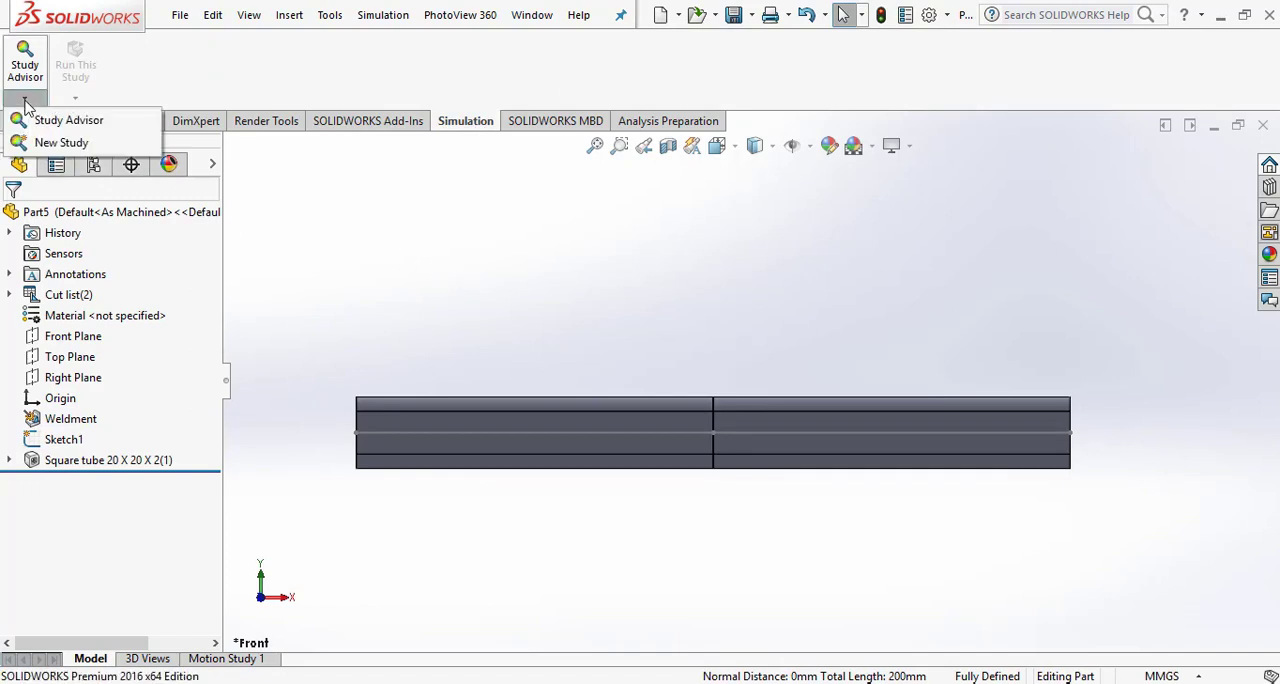
{"action": "left_click", "coordinate": [61, 142]}
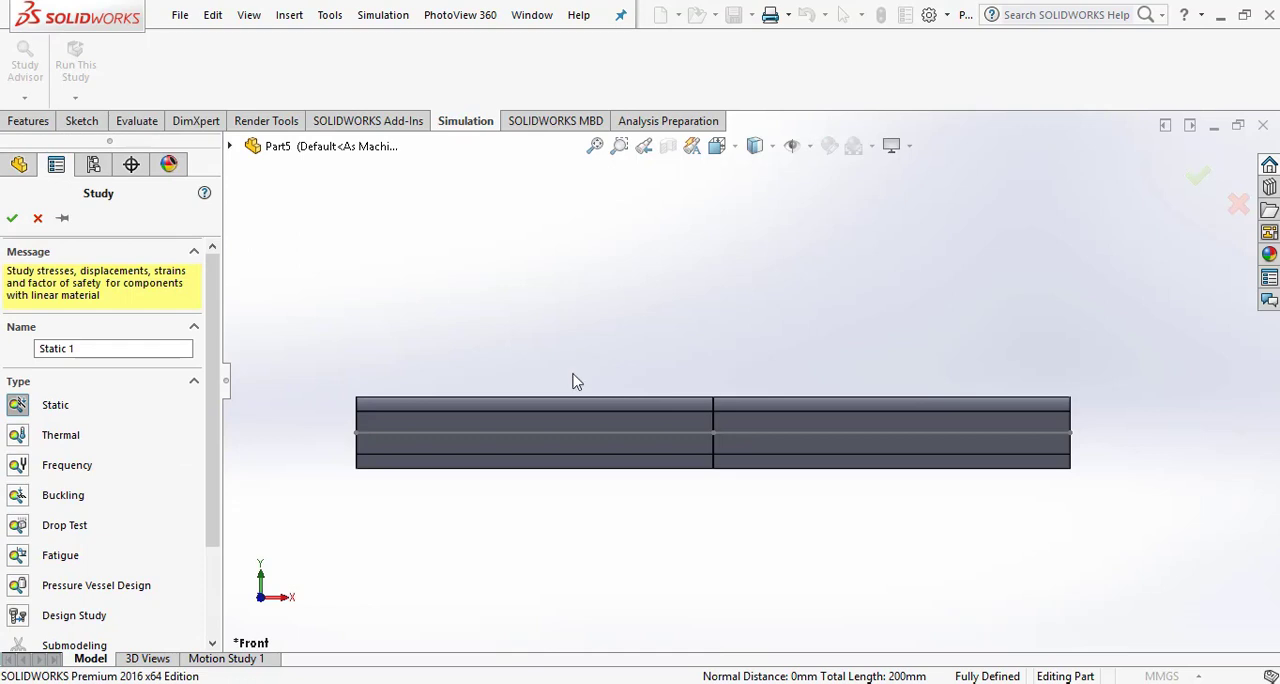
{"action": "left_click", "coordinate": [12, 218]}
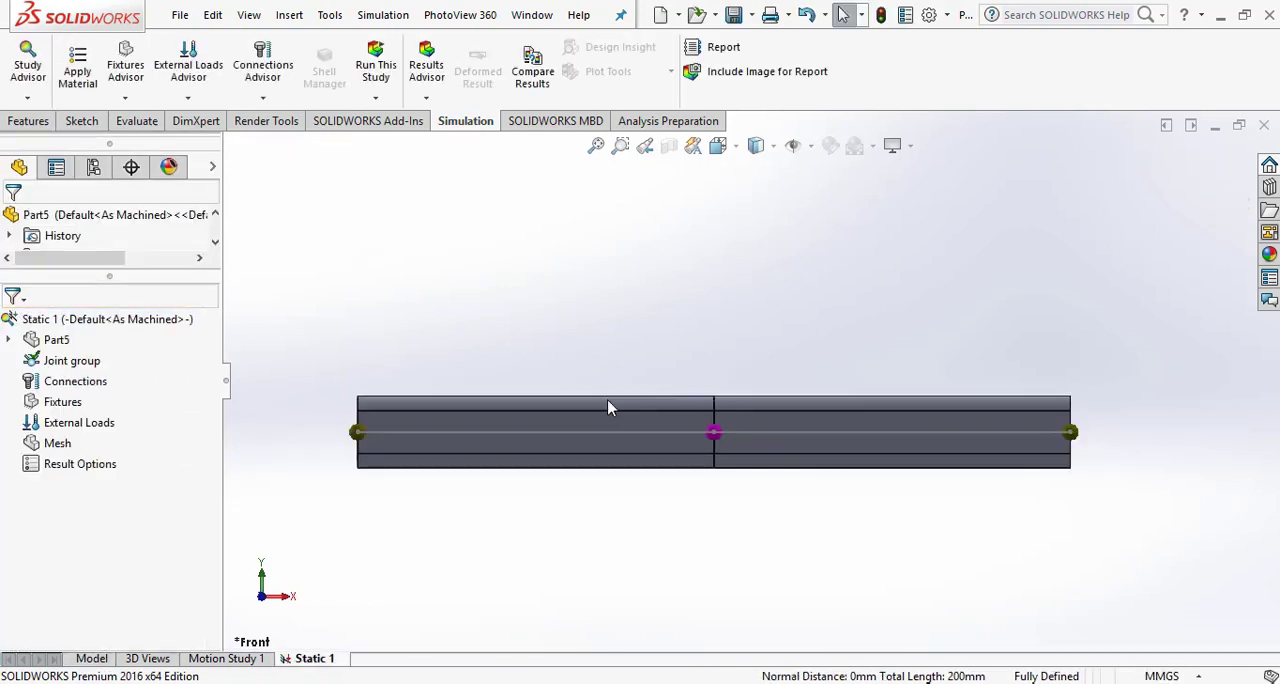
- Apply the Alloy Steel material from the SOLIDWORKS Materials steel library to the beam in the study
{"action": "middle_click_drag", "start_coordinate": [598, 344], "coordinate": [623, 377]}
{"action": "scroll", "coordinate": [873, 416], "scroll_direction": "up", "scroll_amount": 2}
{"action": "scroll", "coordinate": [873, 394], "scroll_direction": "down", "scroll_amount": 1}
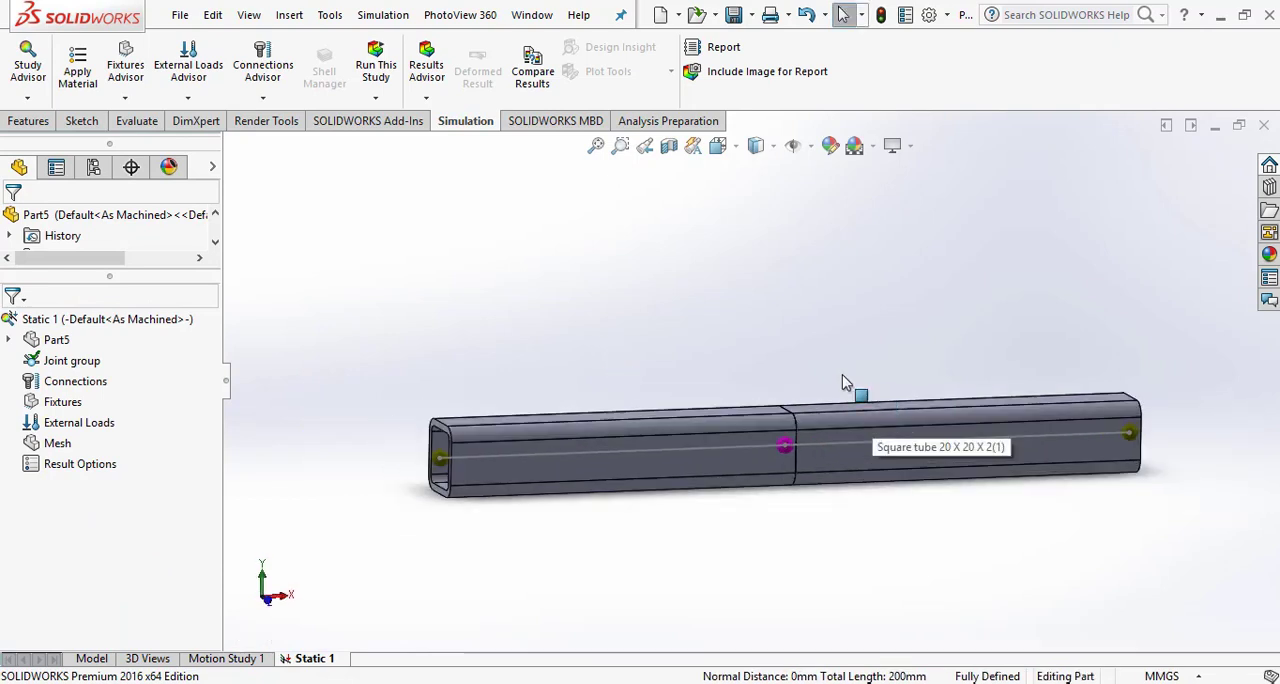
{"action": "left_click", "coordinate": [79, 80]}
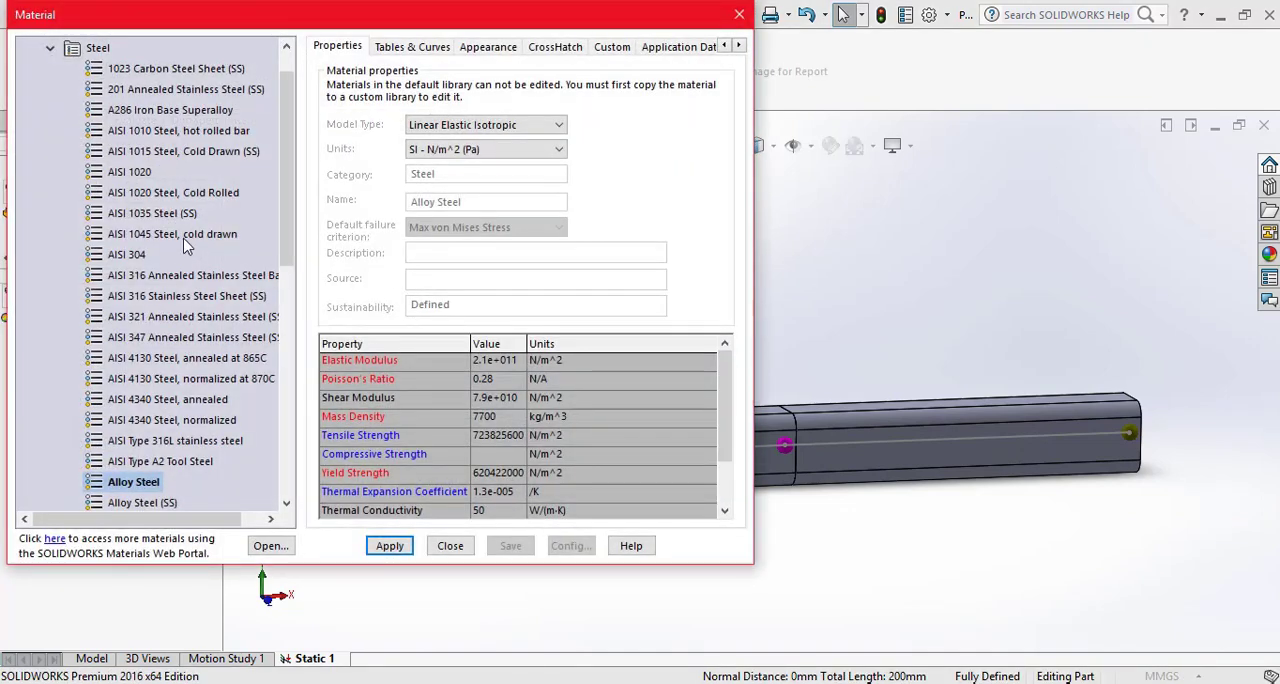
{"action": "scroll", "coordinate": [92, 157], "scroll_direction": "up", "scroll_amount": 1}
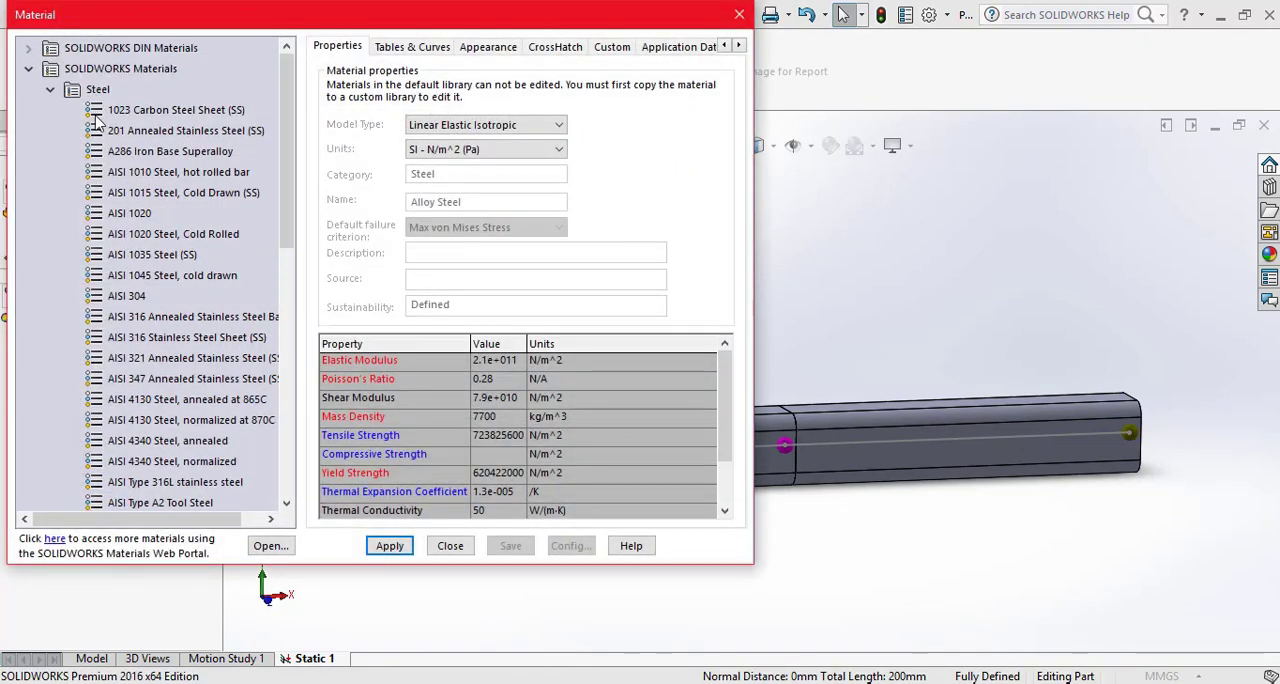
{"action": "scroll", "coordinate": [97, 117], "scroll_direction": "down", "scroll_amount": 9}
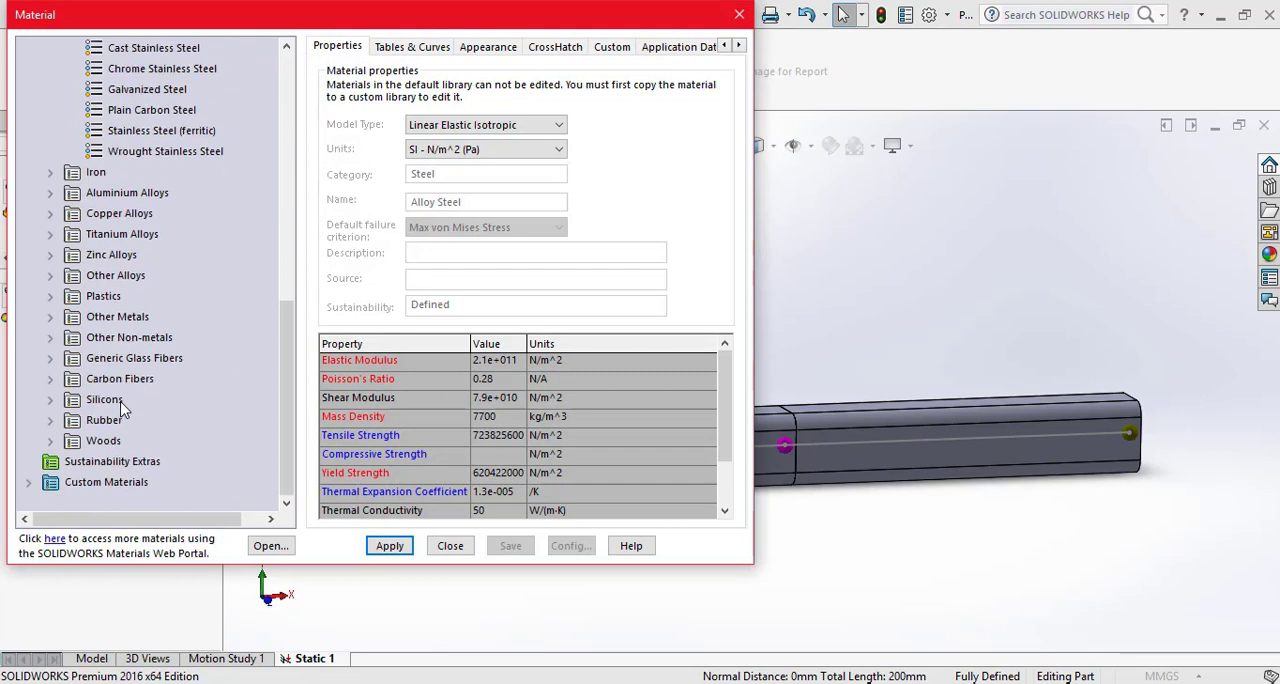
{"action": "scroll", "coordinate": [113, 330], "scroll_direction": "up", "scroll_amount": 3}
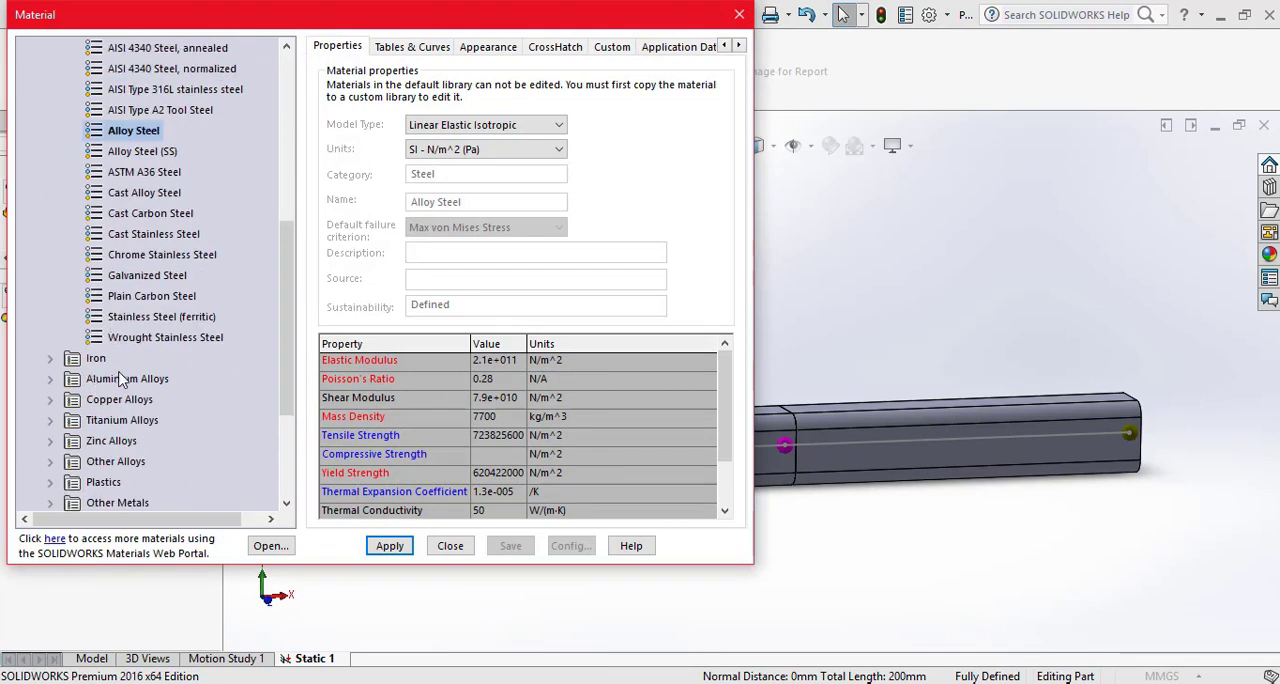
{"action": "scroll", "coordinate": [118, 374], "scroll_direction": "down", "scroll_amount": 1}
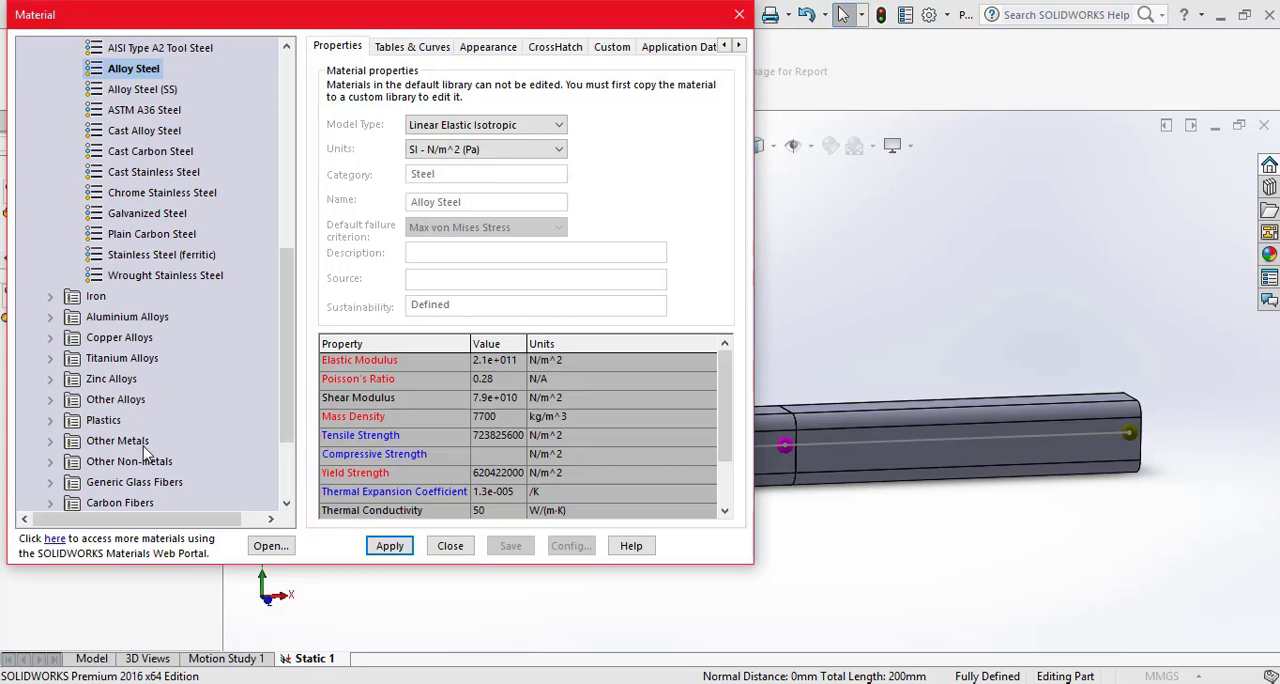
{"action": "scroll", "coordinate": [143, 452], "scroll_direction": "up", "scroll_amount": 3}
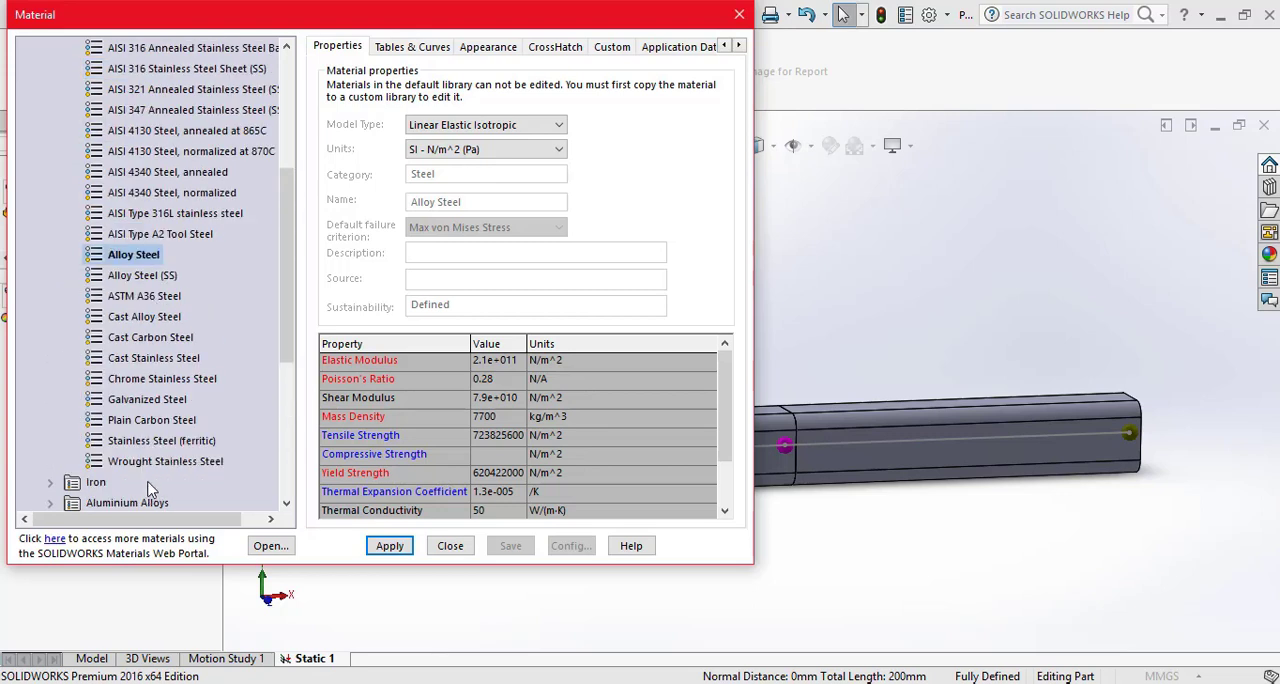
{"action": "scroll", "coordinate": [148, 492], "scroll_direction": "up", "scroll_amount": 1}
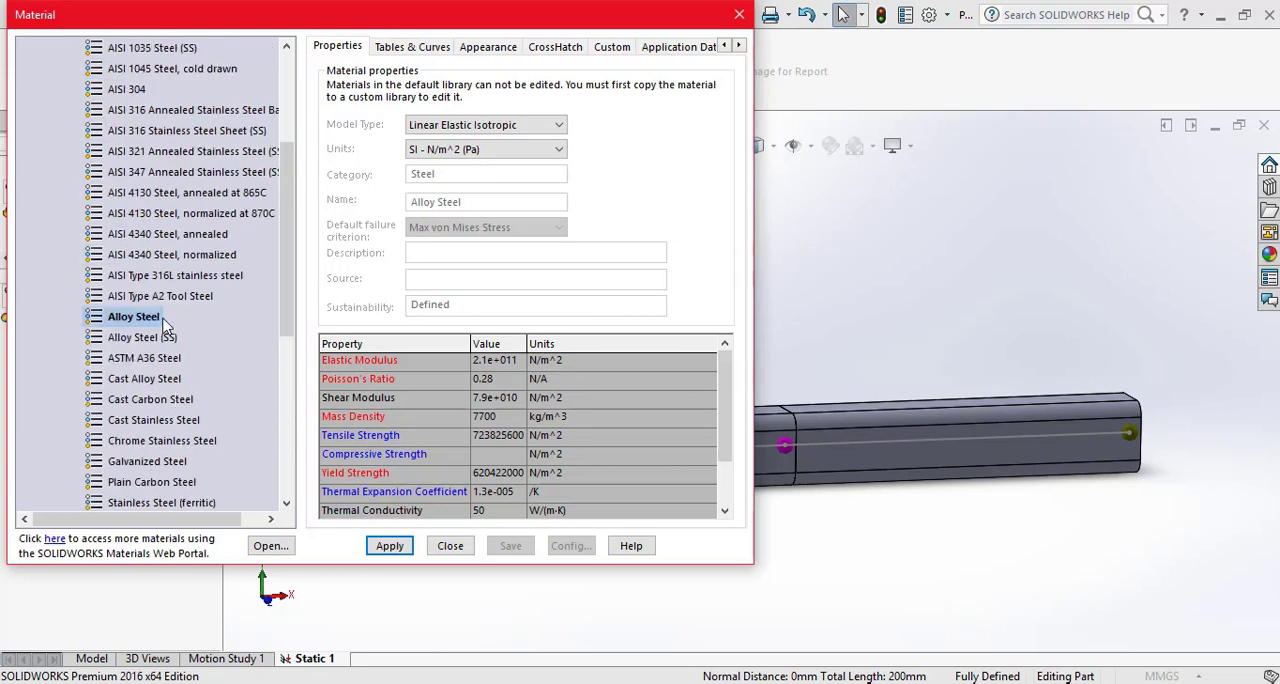
{"action": "scroll", "coordinate": [240, 380], "scroll_direction": "up", "scroll_amount": 3}
{"action": "scroll", "coordinate": [178, 345], "scroll_direction": "down", "scroll_amount": 1}
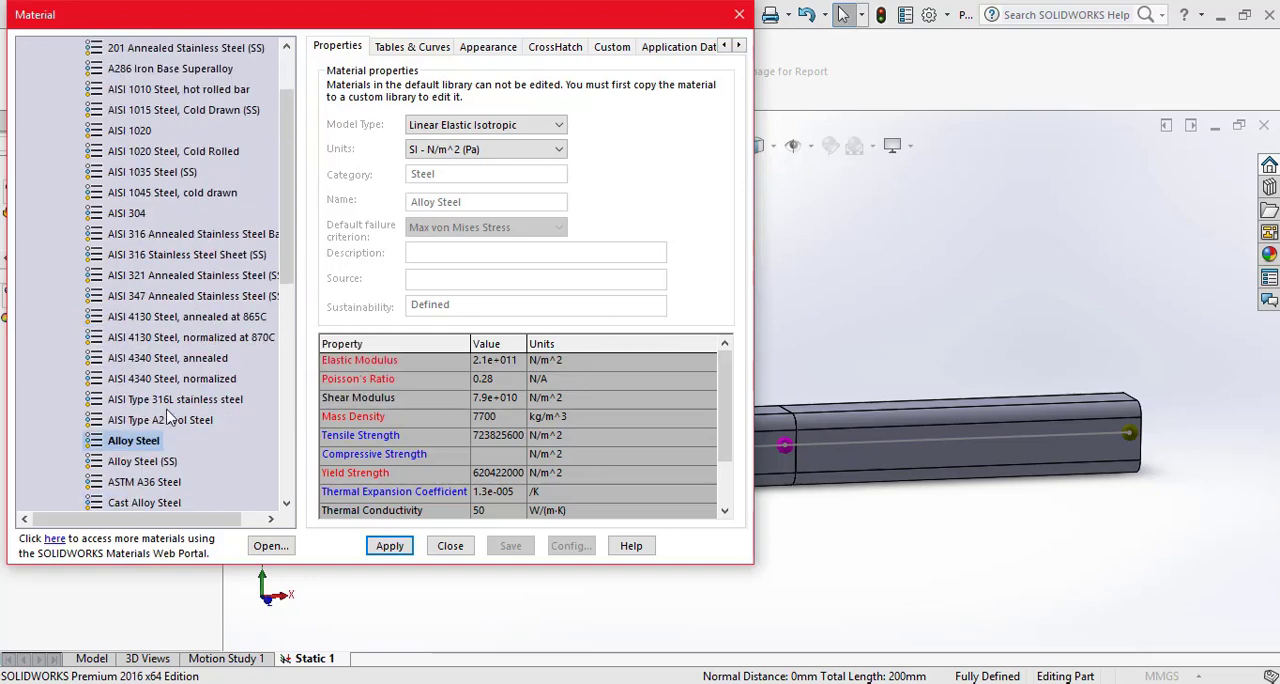
{"action": "scroll", "coordinate": [123, 315], "scroll_direction": "up", "scroll_amount": 1}
{"action": "scroll", "coordinate": [145, 358], "scroll_direction": "down", "scroll_amount": 2}
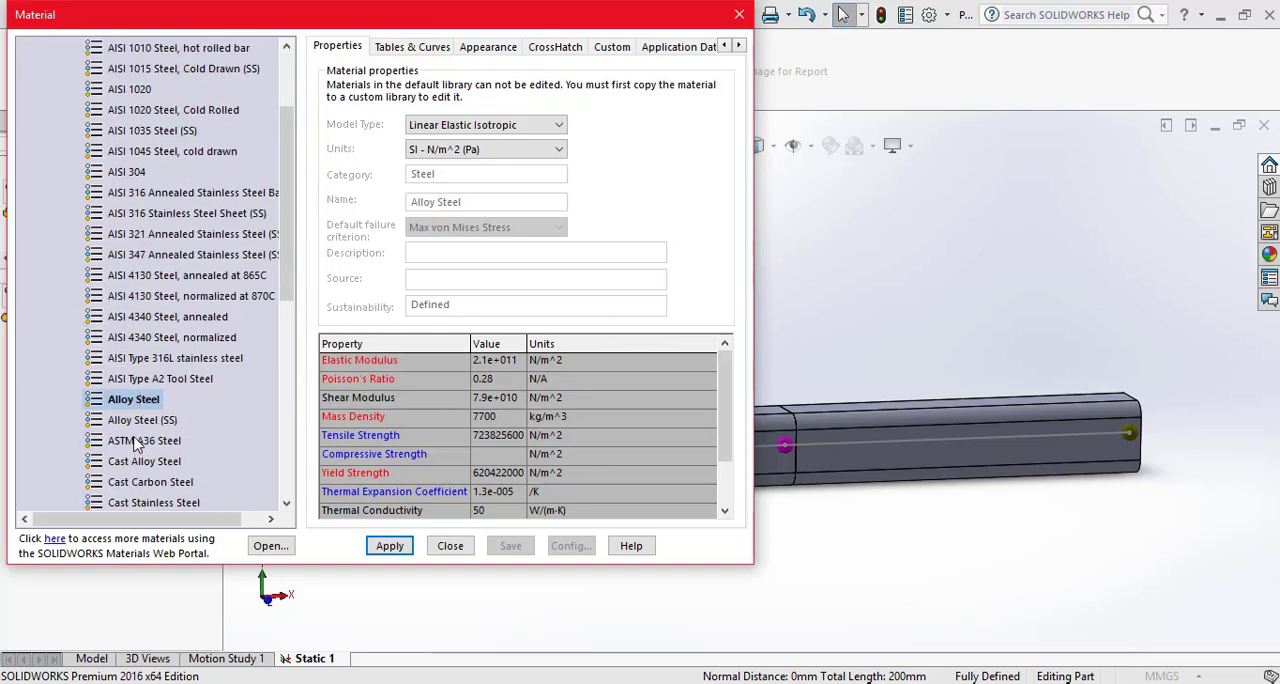
{"action": "left_click", "coordinate": [390, 548]}
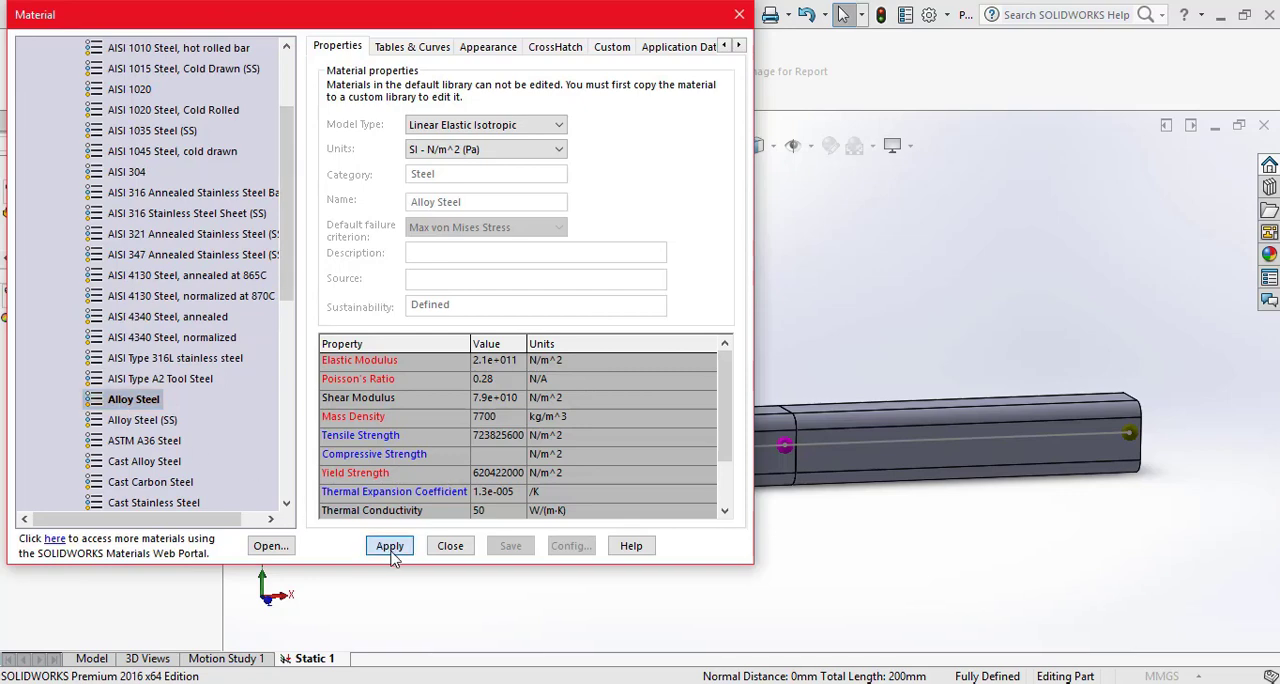
{"action": "left_click", "coordinate": [450, 550]}
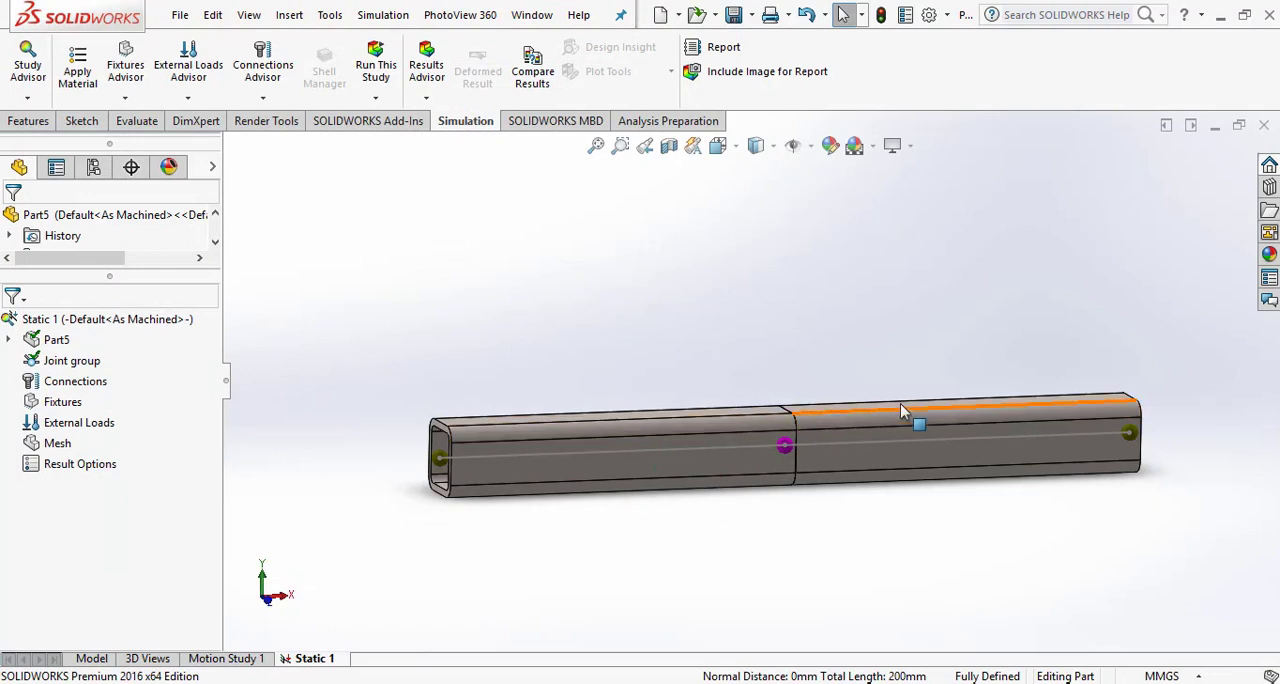
- Start a fixture using reference geometry and choose the joint at the left free end of the beam
{"action": "scroll", "coordinate": [928, 406], "scroll_direction": "down", "scroll_amount": 1}
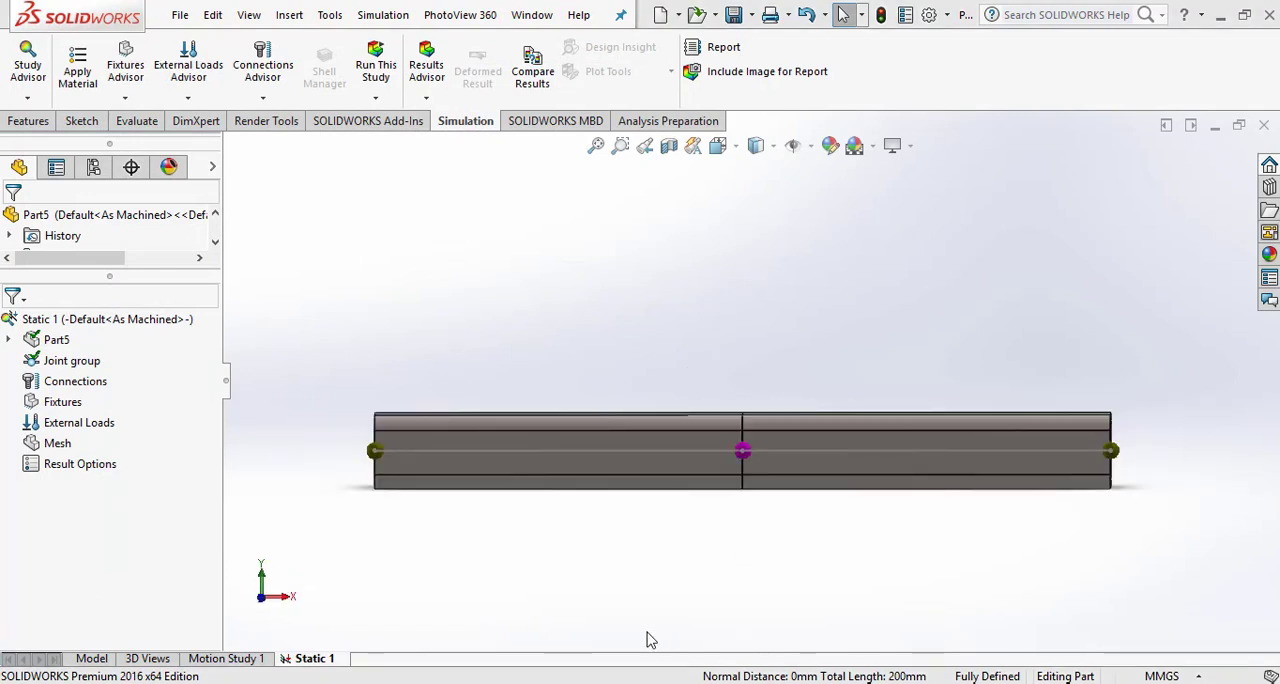
{"action": "left_click", "coordinate": [139, 102]}
{"action": "left_click", "coordinate": [165, 142]}
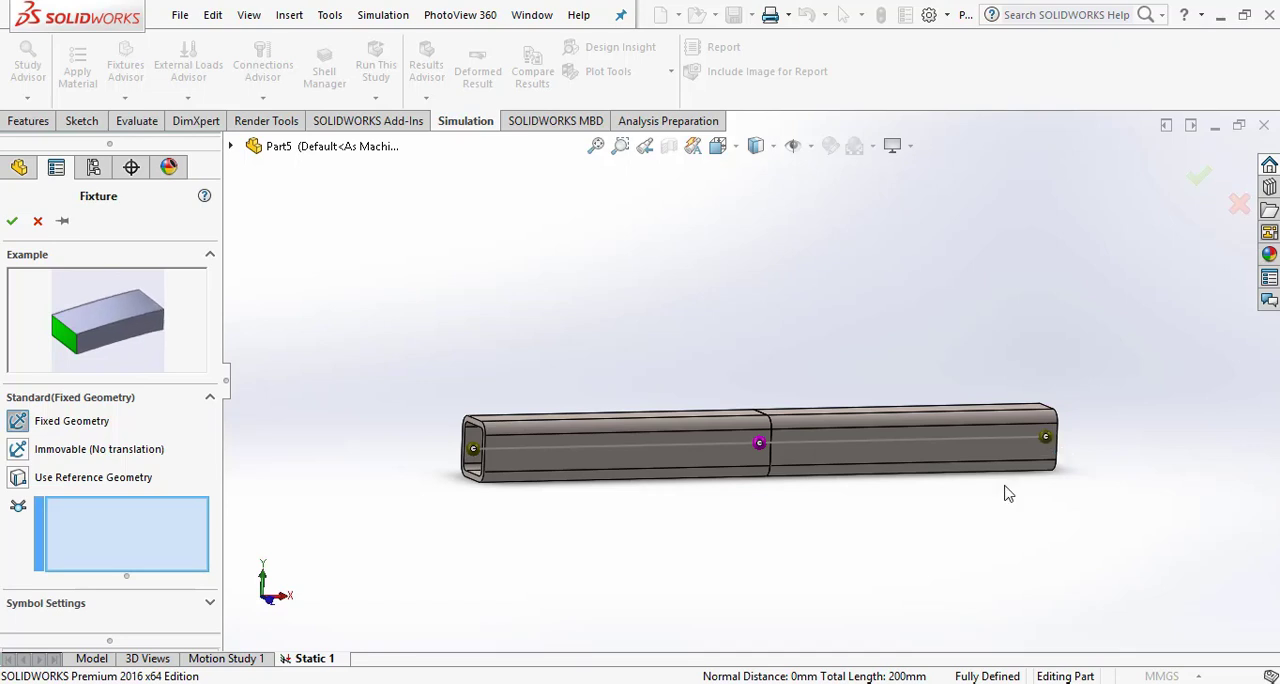
{"action": "left_click", "coordinate": [18, 477]}
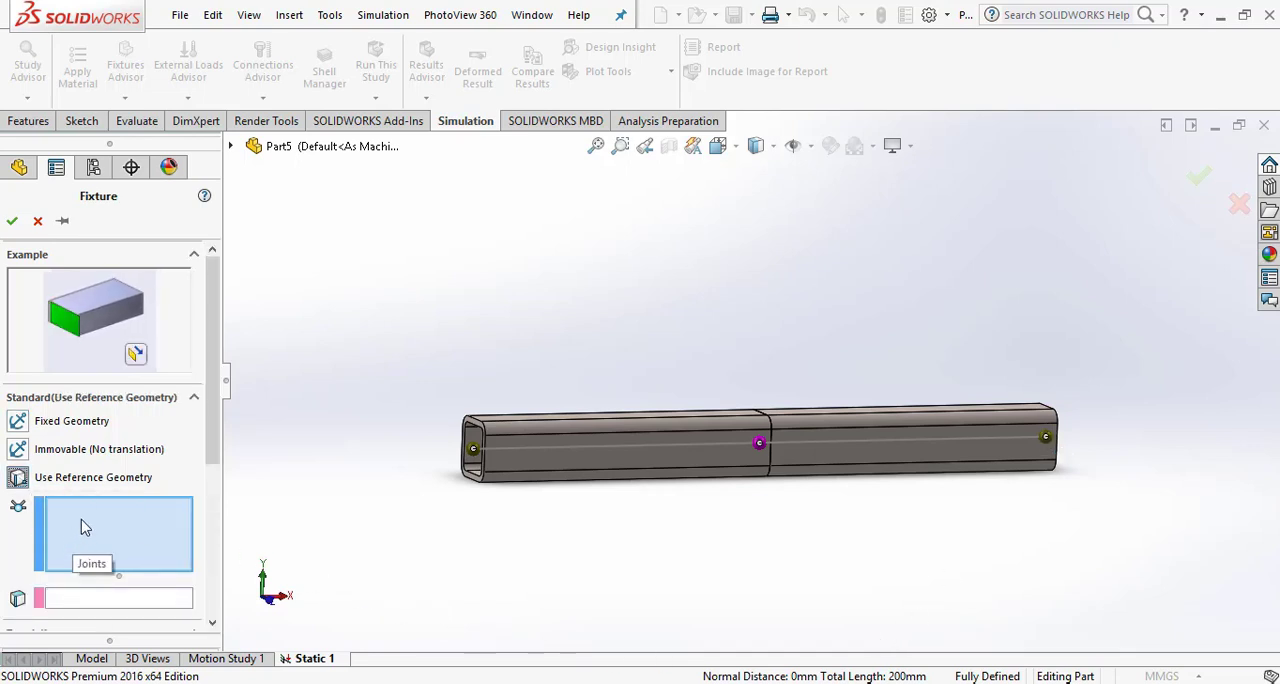
{"action": "left_click", "coordinate": [476, 452]}
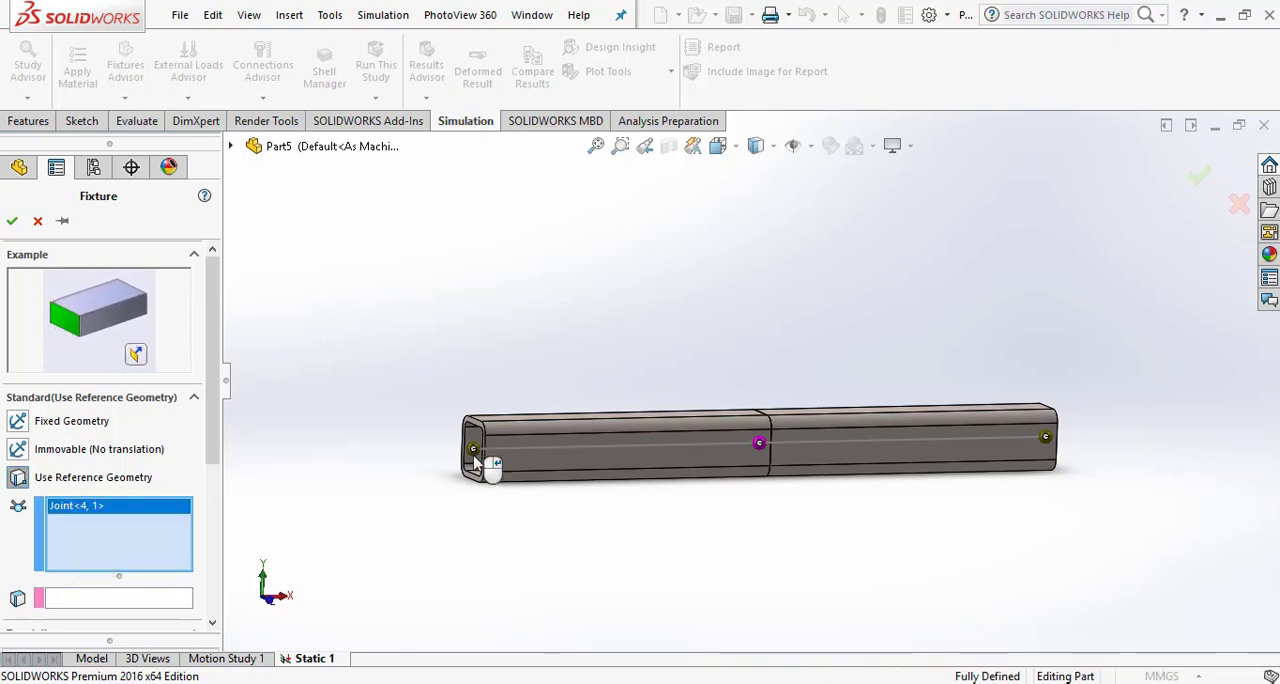
- Use the upper flat face of the left beam segment as the fixture's reference face
{"action": "left_click", "coordinate": [113, 598]}
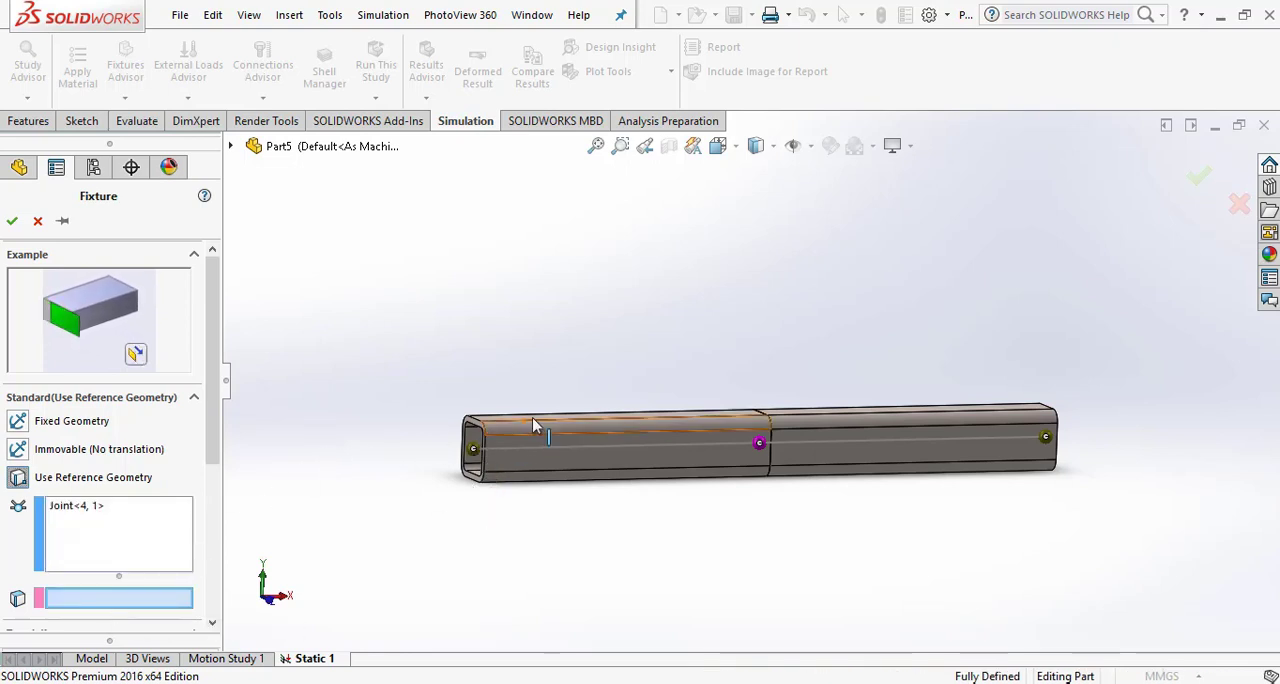
{"action": "middle_click_drag", "start_coordinate": [569, 394], "coordinate": [569, 470]}
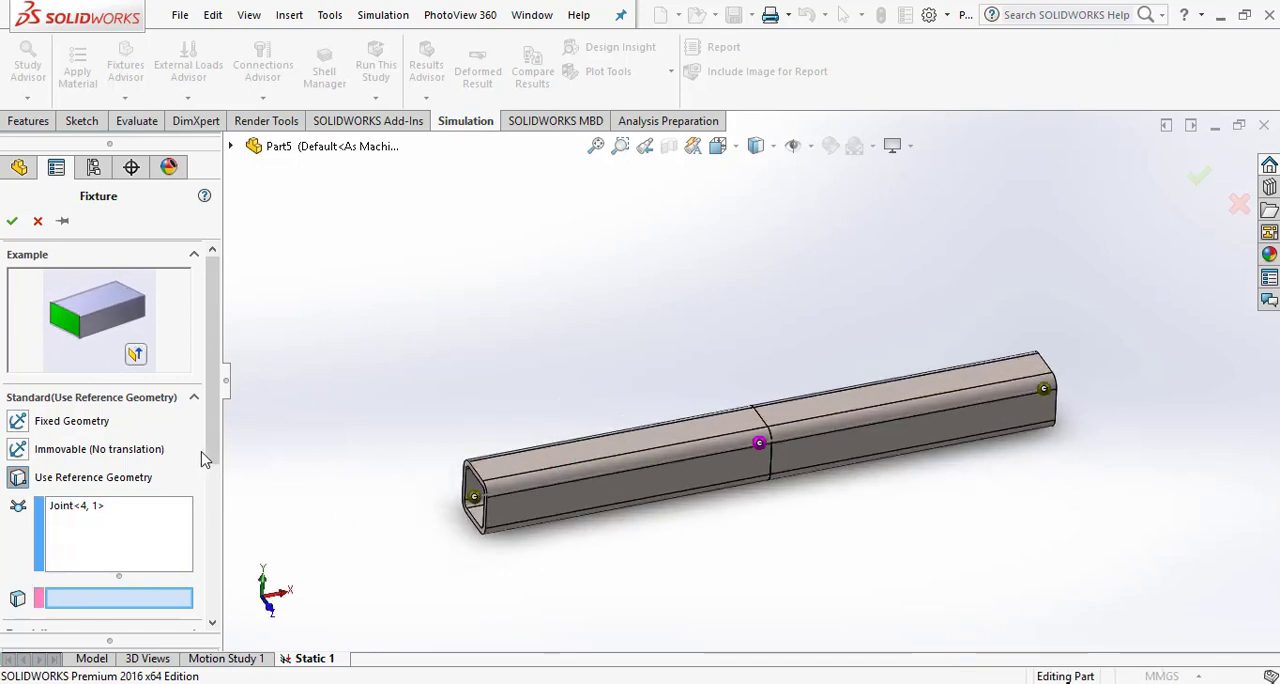
{"action": "scroll", "coordinate": [200, 456], "scroll_direction": "down", "scroll_amount": 2}
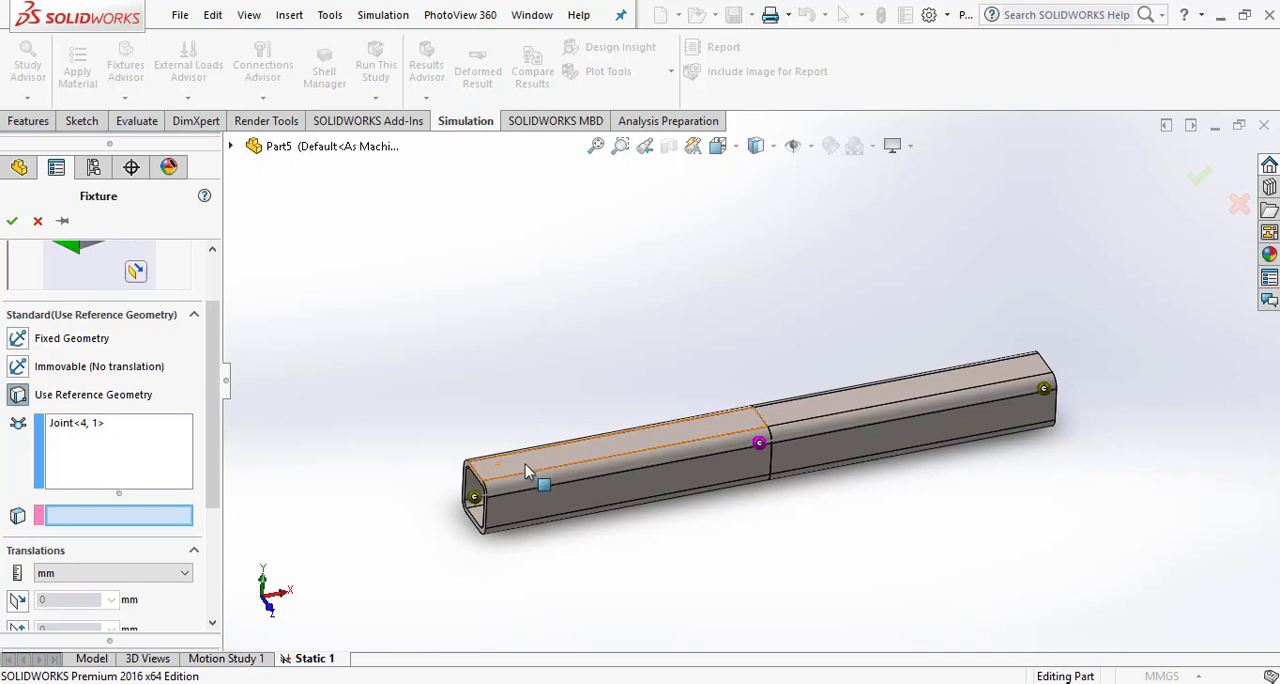
{"action": "scroll", "coordinate": [530, 470], "scroll_direction": "down", "scroll_amount": 3}
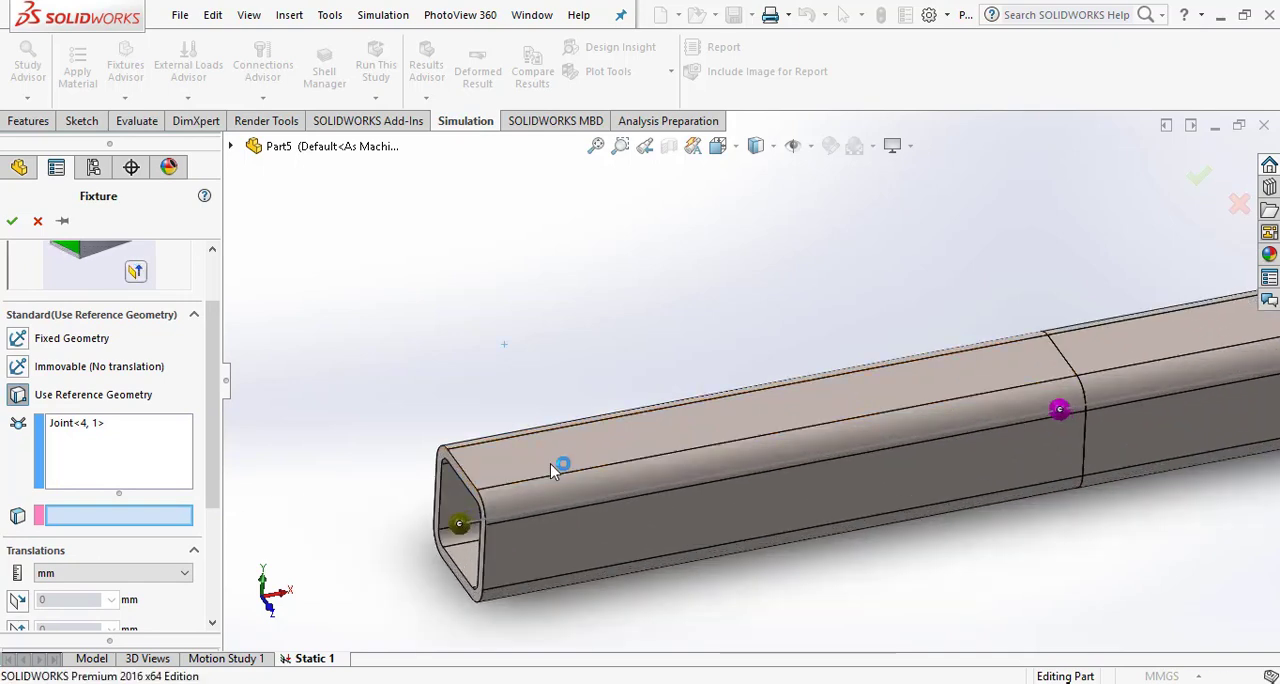
{"action": "left_click", "coordinate": [553, 459]}
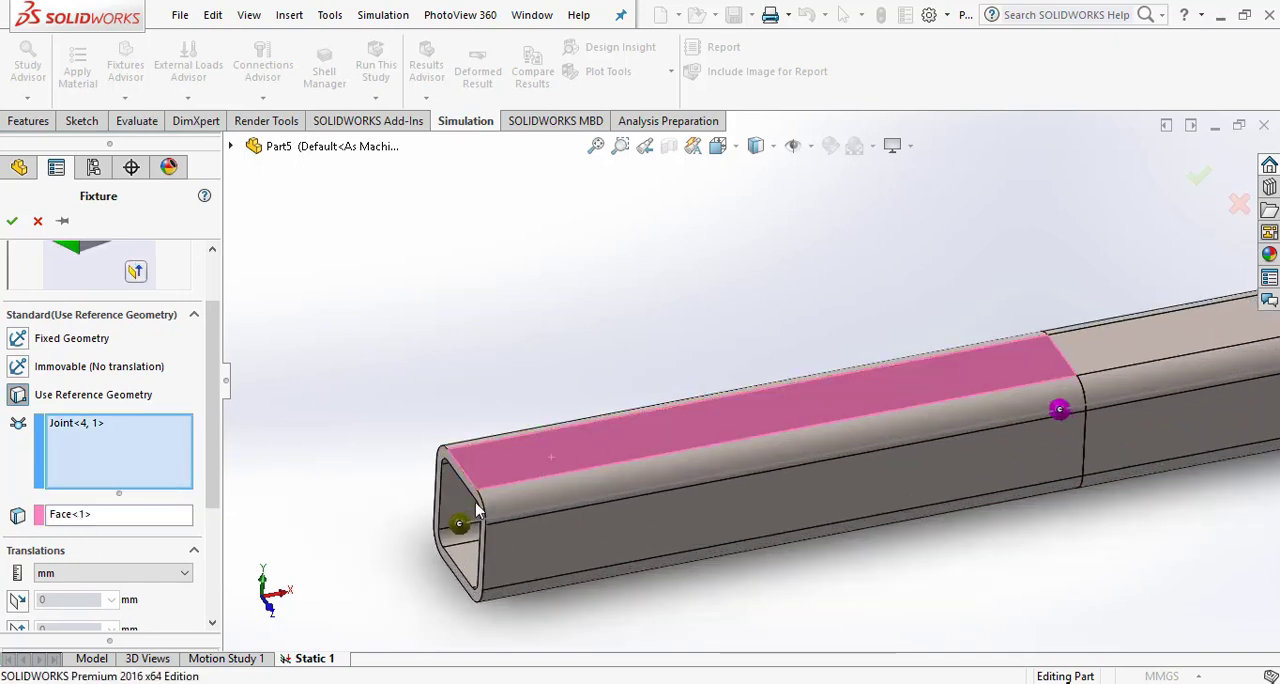
- Restrain the left joint's translation along the reference face's first in-plane direction at 0 mm
{"action": "scroll", "coordinate": [477, 511], "scroll_direction": "up", "scroll_amount": 2}
{"action": "scroll", "coordinate": [208, 569], "scroll_direction": "down", "scroll_amount": 3}
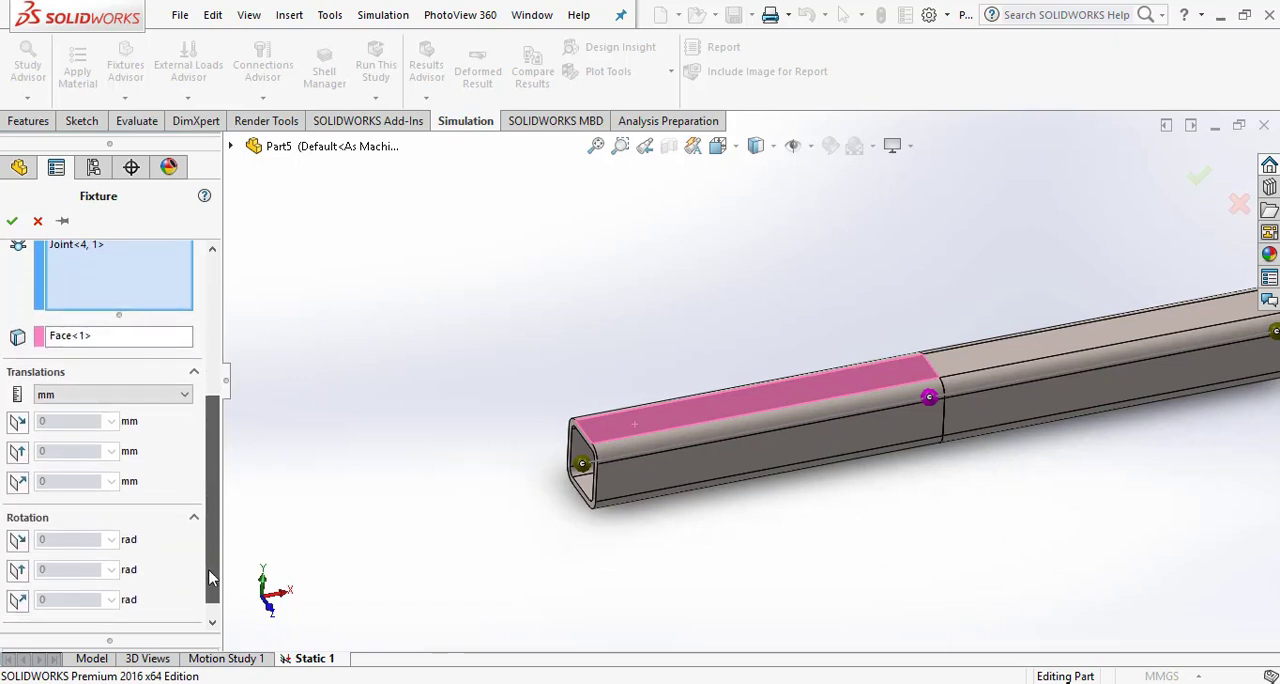
{"action": "scroll", "coordinate": [208, 569], "scroll_direction": "down", "scroll_amount": 1}
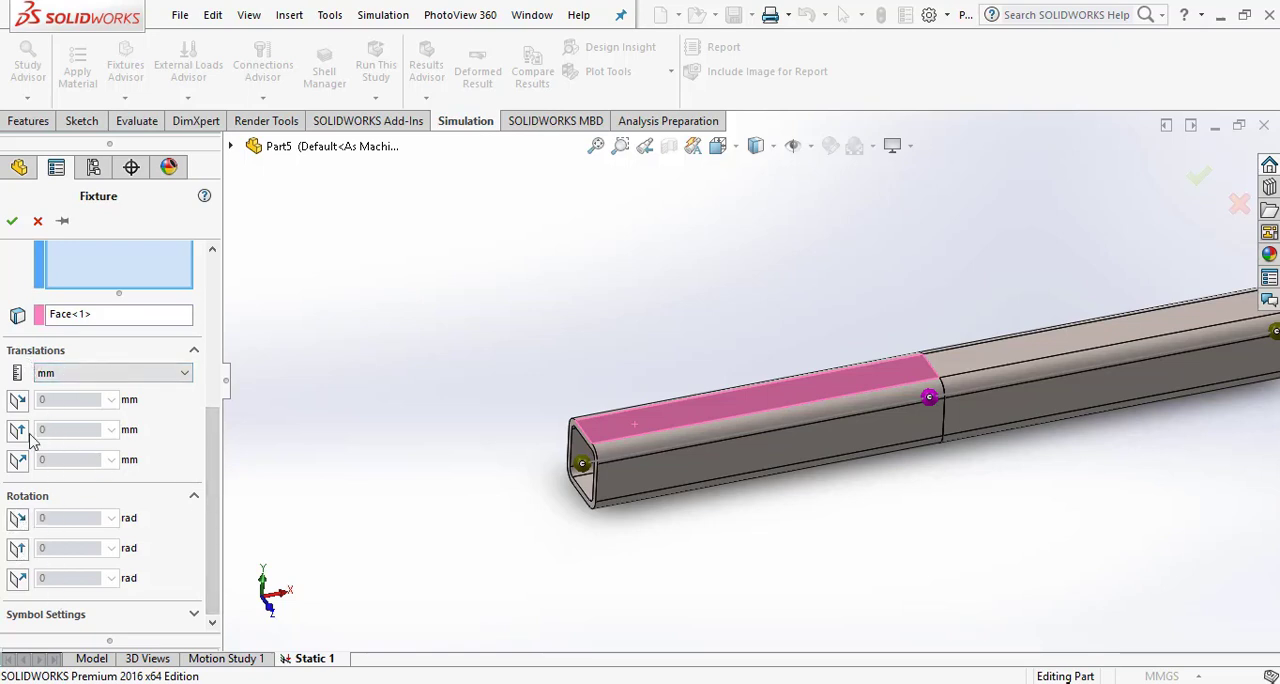
{"action": "scroll", "coordinate": [607, 487], "scroll_direction": "down", "scroll_amount": 4}
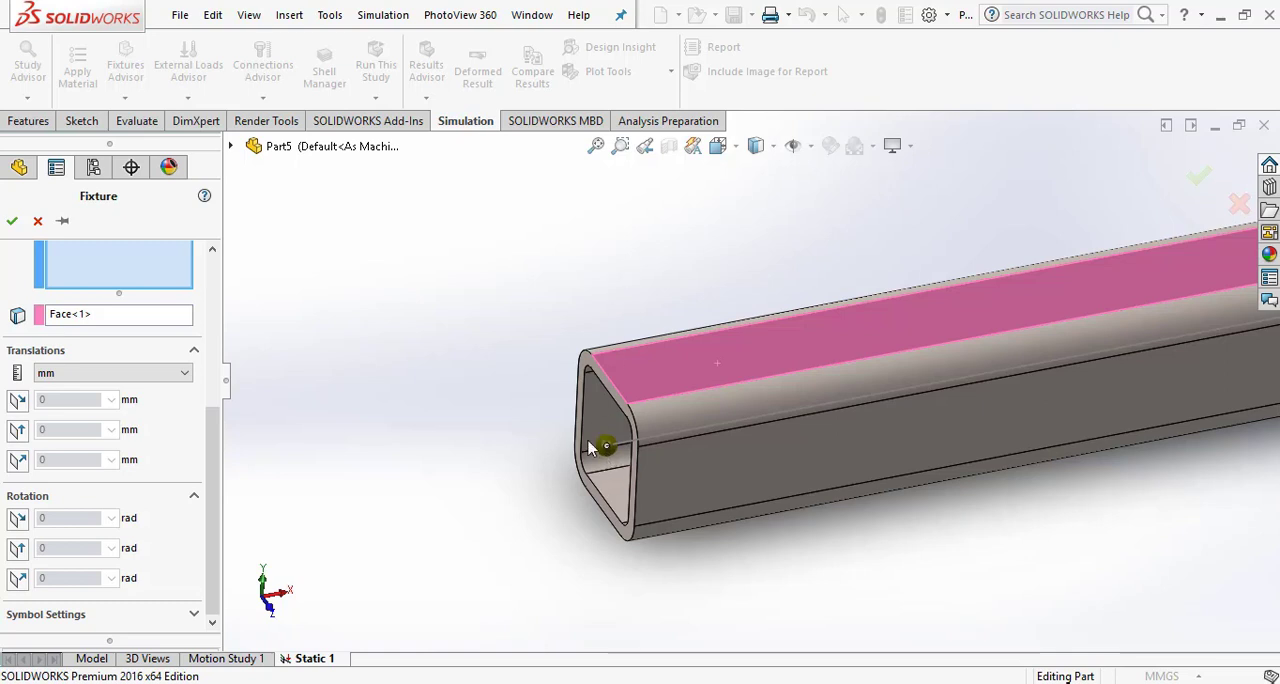
{"action": "left_click", "coordinate": [17, 400]}
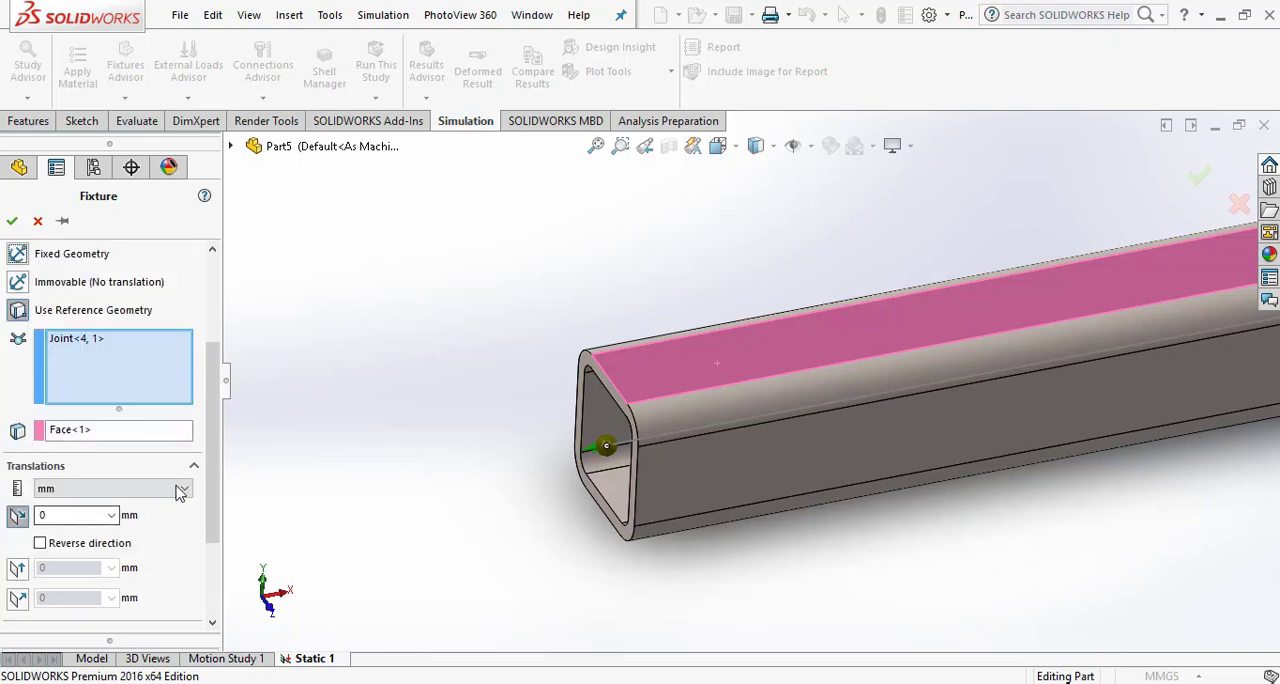
{"action": "scroll", "coordinate": [157, 500], "scroll_direction": "down", "scroll_amount": 4}
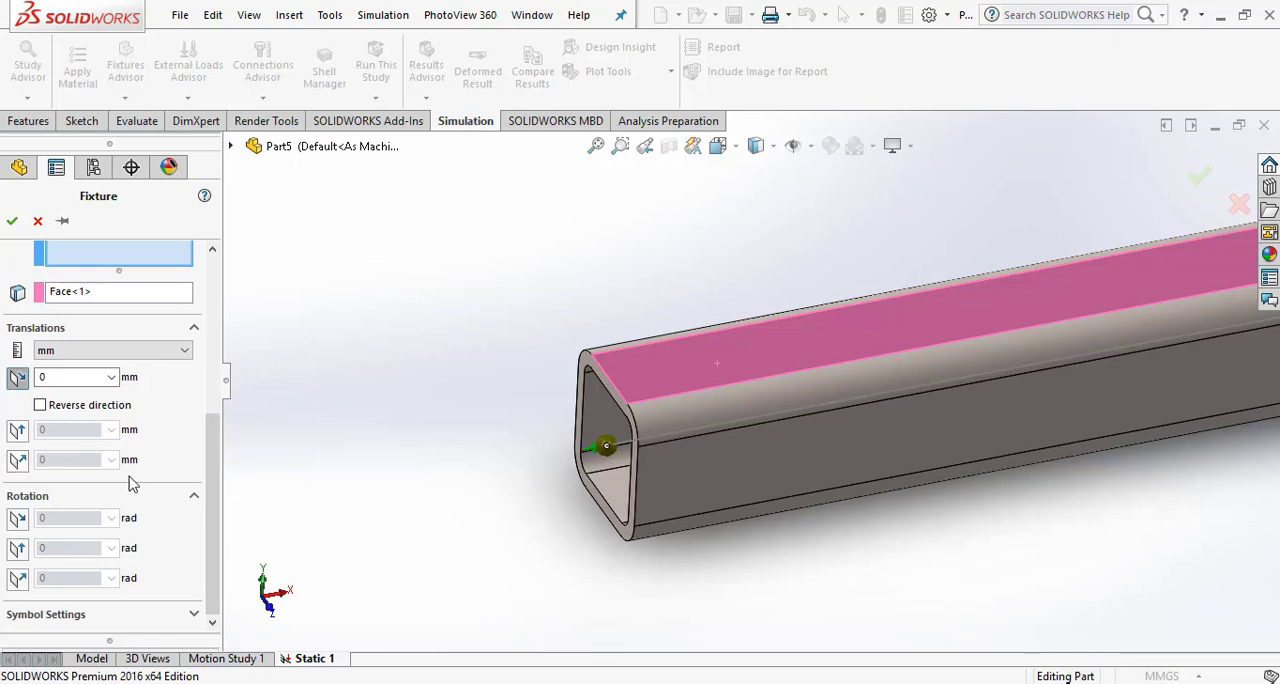
{"action": "left_click", "coordinate": [17, 431]}
{"action": "scroll", "coordinate": [610, 452], "scroll_direction": "down", "scroll_amount": 5}
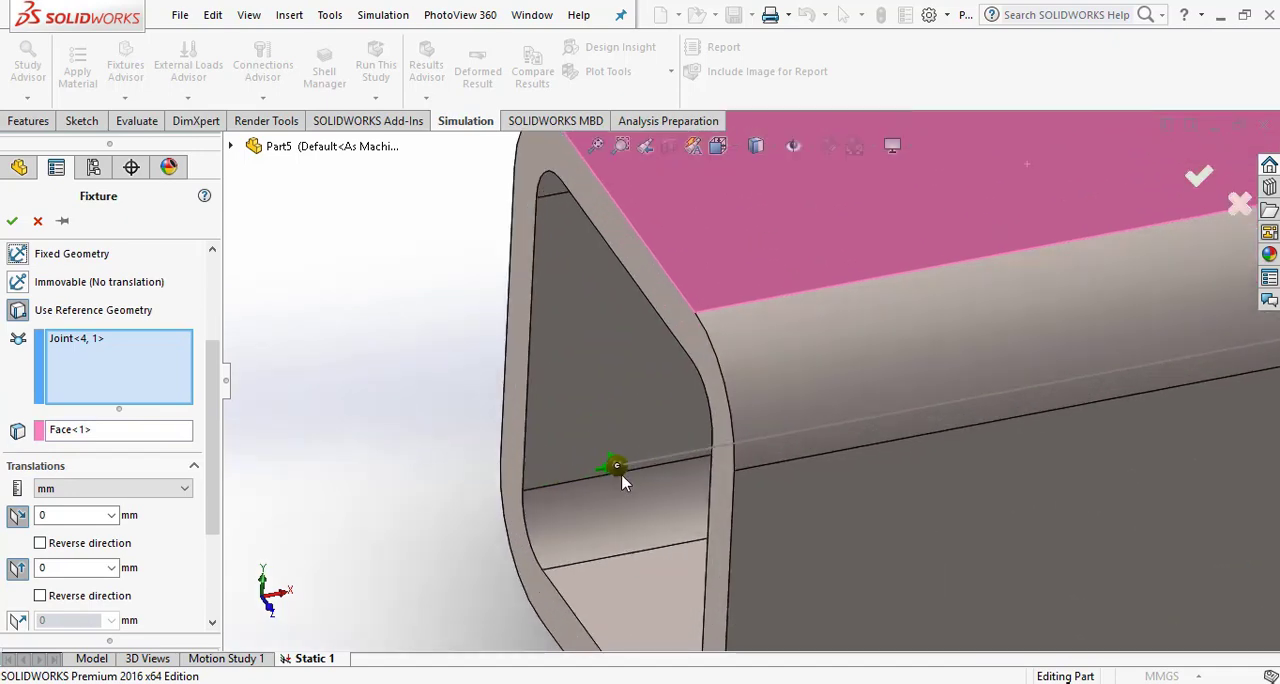
{"action": "scroll", "coordinate": [621, 474], "scroll_direction": "down", "scroll_amount": 6}
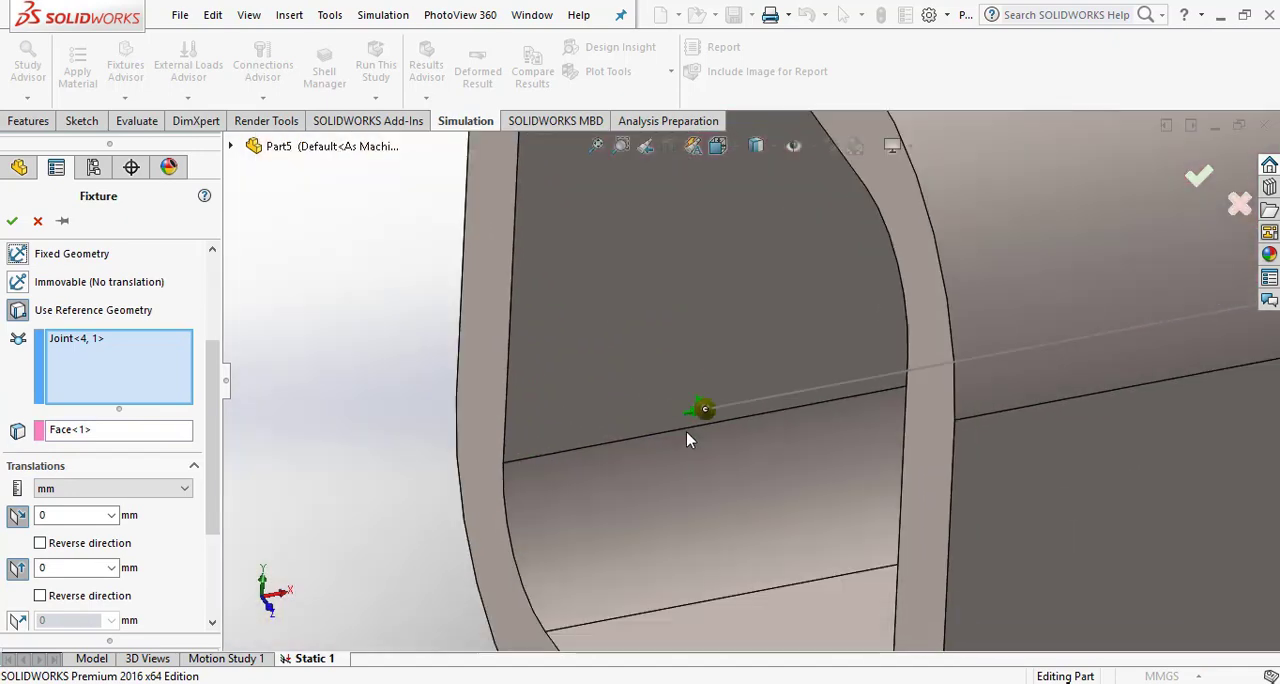
{"action": "scroll", "coordinate": [686, 438], "scroll_direction": "up", "scroll_amount": 8}
{"action": "scroll", "coordinate": [213, 563], "scroll_direction": "down", "scroll_amount": 2}
{"action": "scroll", "coordinate": [213, 563], "scroll_direction": "down", "scroll_amount": 1}
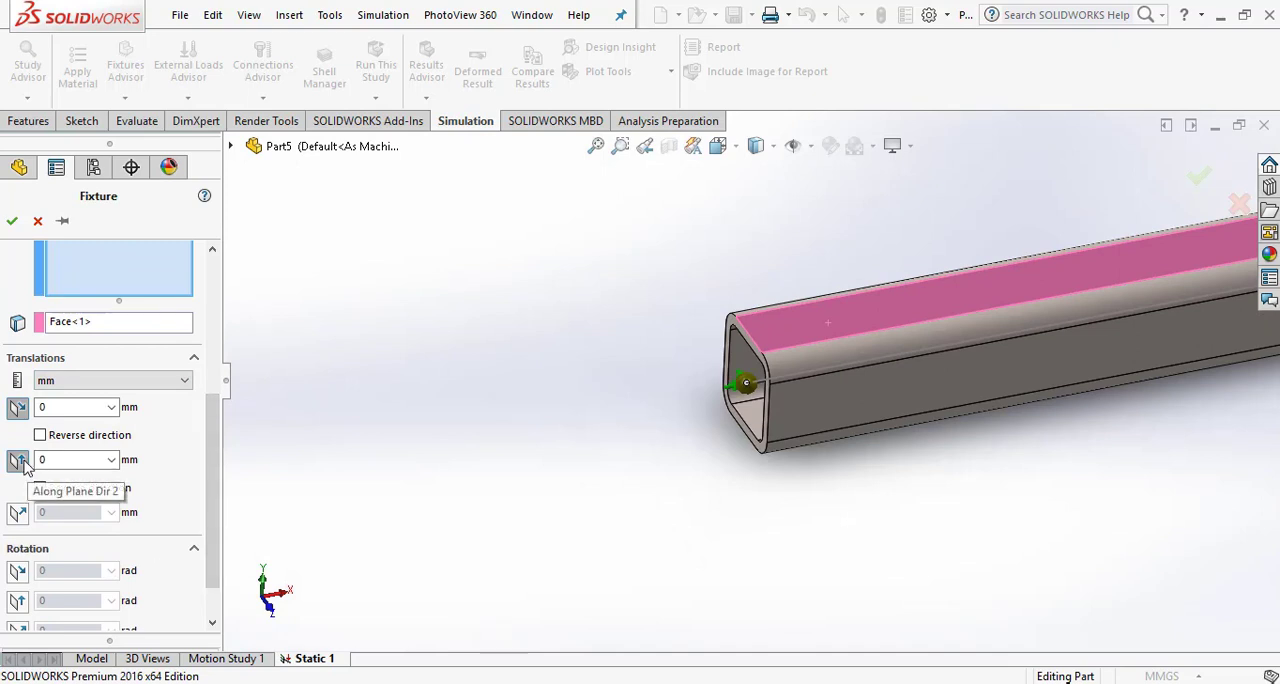
{"action": "scroll", "coordinate": [28, 474], "scroll_direction": "up", "scroll_amount": 2}
- Restrain the left joint's translation normal to the reference face at 0 mm and accept the fixture
{"action": "scroll", "coordinate": [212, 500], "scroll_direction": "down", "scroll_amount": 2}
{"action": "left_click", "coordinate": [17, 460]}
{"action": "scroll", "coordinate": [22, 474], "scroll_direction": "up", "scroll_amount": 2}
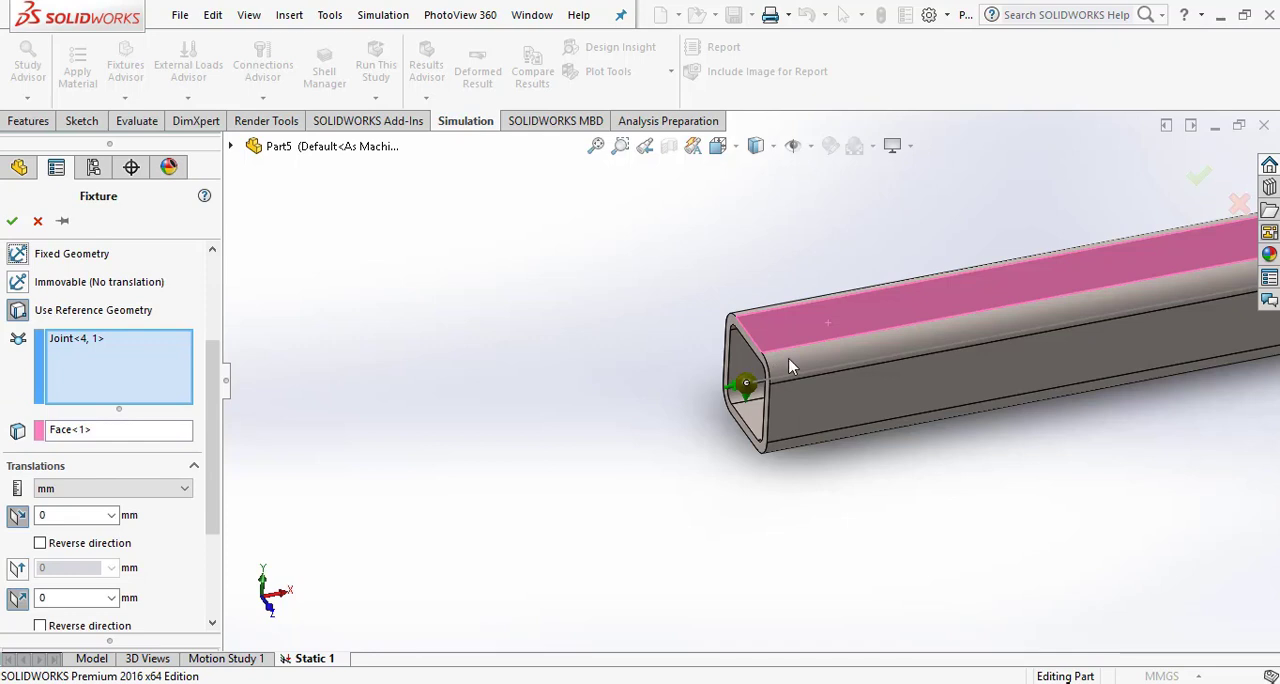
{"action": "scroll", "coordinate": [789, 366], "scroll_direction": "down", "scroll_amount": 3}
{"action": "scroll", "coordinate": [810, 446], "scroll_direction": "up", "scroll_amount": 5}
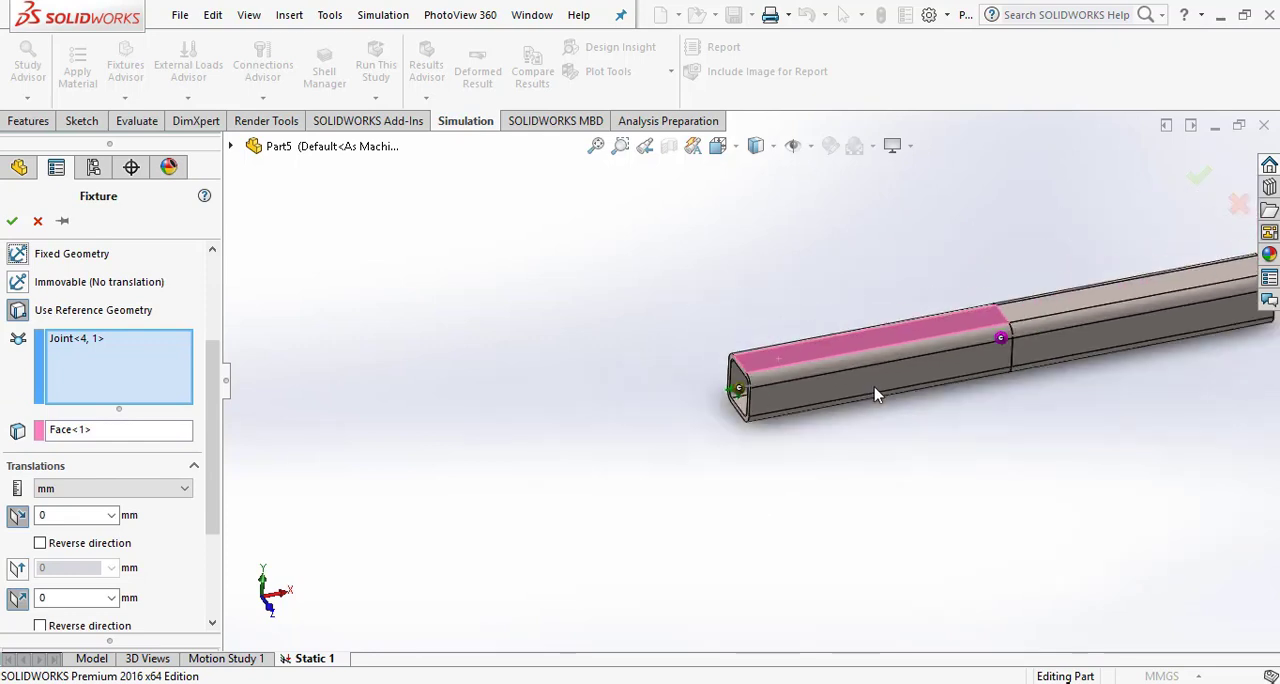
{"action": "scroll", "coordinate": [936, 340], "scroll_direction": "down", "scroll_amount": 2}
{"action": "scroll", "coordinate": [1012, 313], "scroll_direction": "up", "scroll_amount": 2}
{"action": "scroll", "coordinate": [1012, 313], "scroll_direction": "down", "scroll_amount": 3}
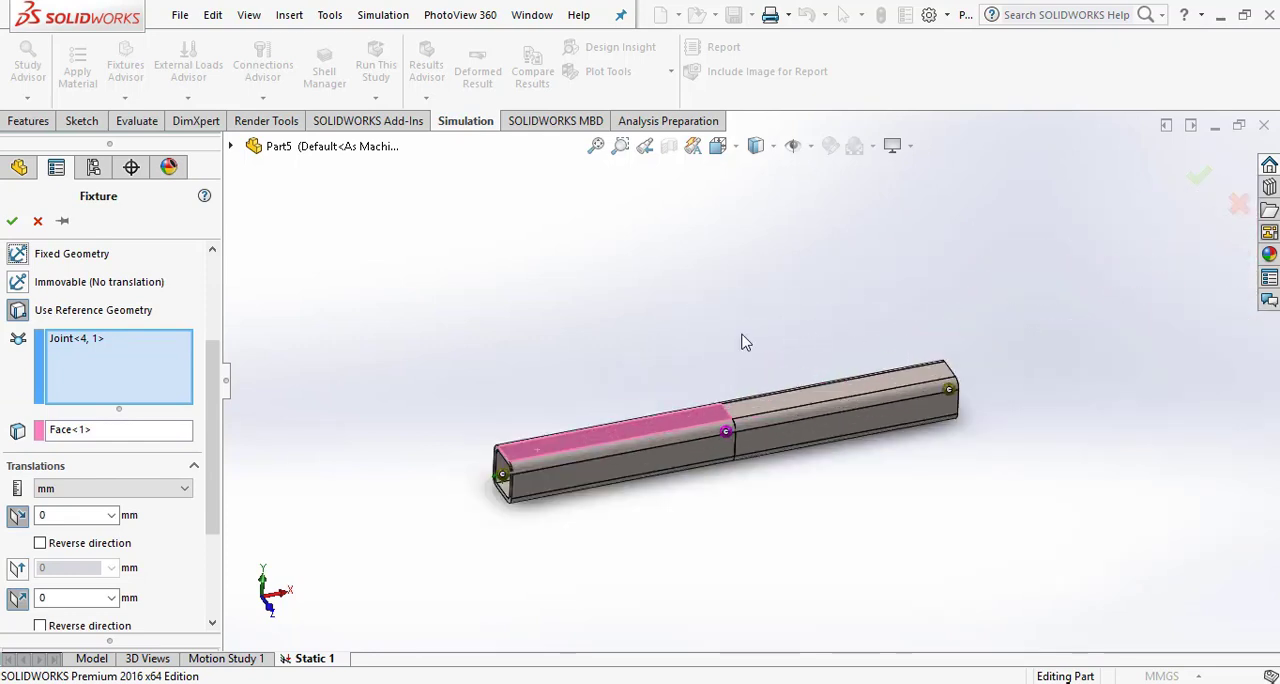
{"action": "scroll", "coordinate": [213, 490], "scroll_direction": "down", "scroll_amount": 1}
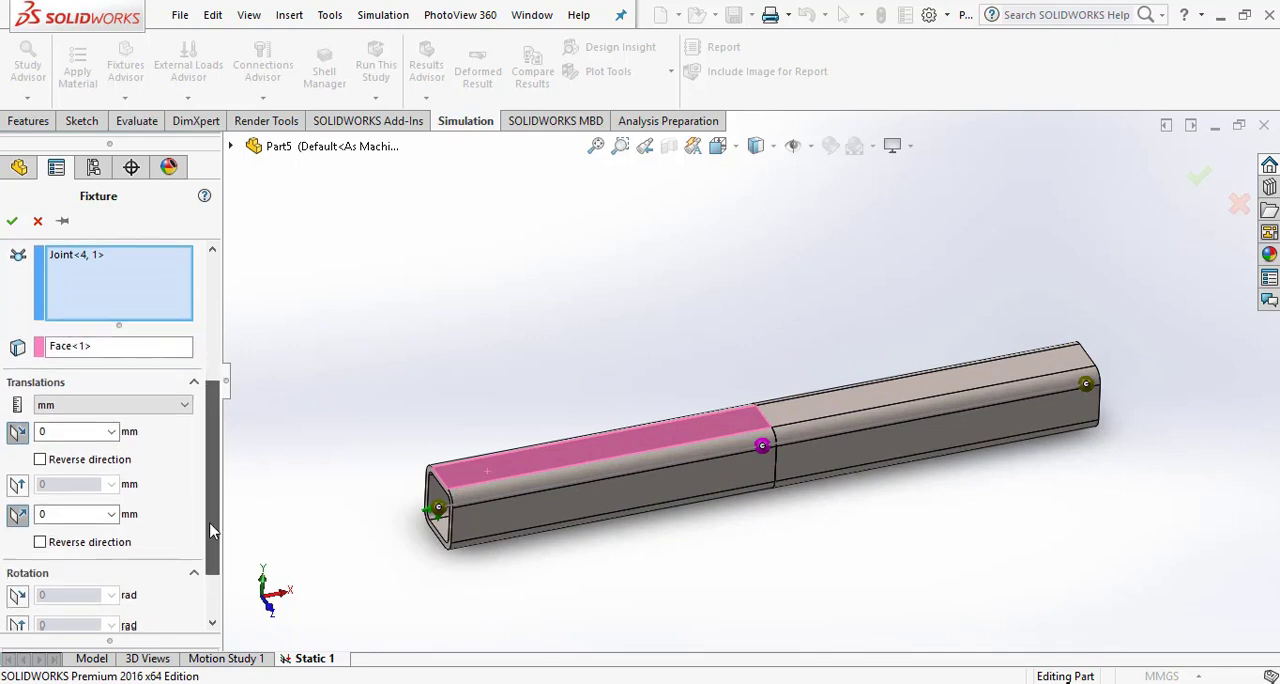
{"action": "scroll", "coordinate": [214, 368], "scroll_direction": "up", "scroll_amount": 3}
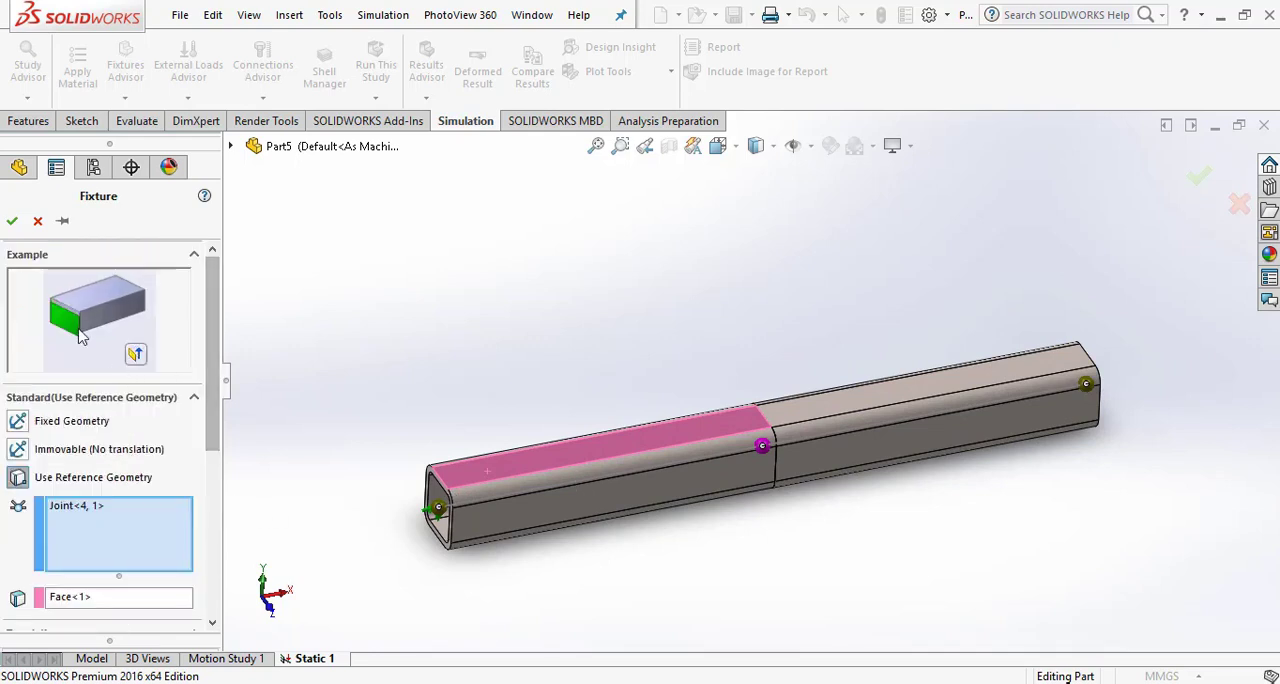
{"action": "left_click", "coordinate": [12, 221]}
- Start a second fixture in the study and set its type to Use Reference Geometry
{"action": "scroll", "coordinate": [1000, 363], "scroll_direction": "up", "scroll_amount": 3}
{"action": "scroll", "coordinate": [871, 434], "scroll_direction": "down", "scroll_amount": 3}
{"action": "scroll", "coordinate": [869, 436], "scroll_direction": "up", "scroll_amount": 2}
{"action": "middle_click_drag", "start_coordinate": [869, 436], "coordinate": [850, 410]}
{"action": "scroll", "coordinate": [848, 408], "scroll_direction": "down", "scroll_amount": 3}
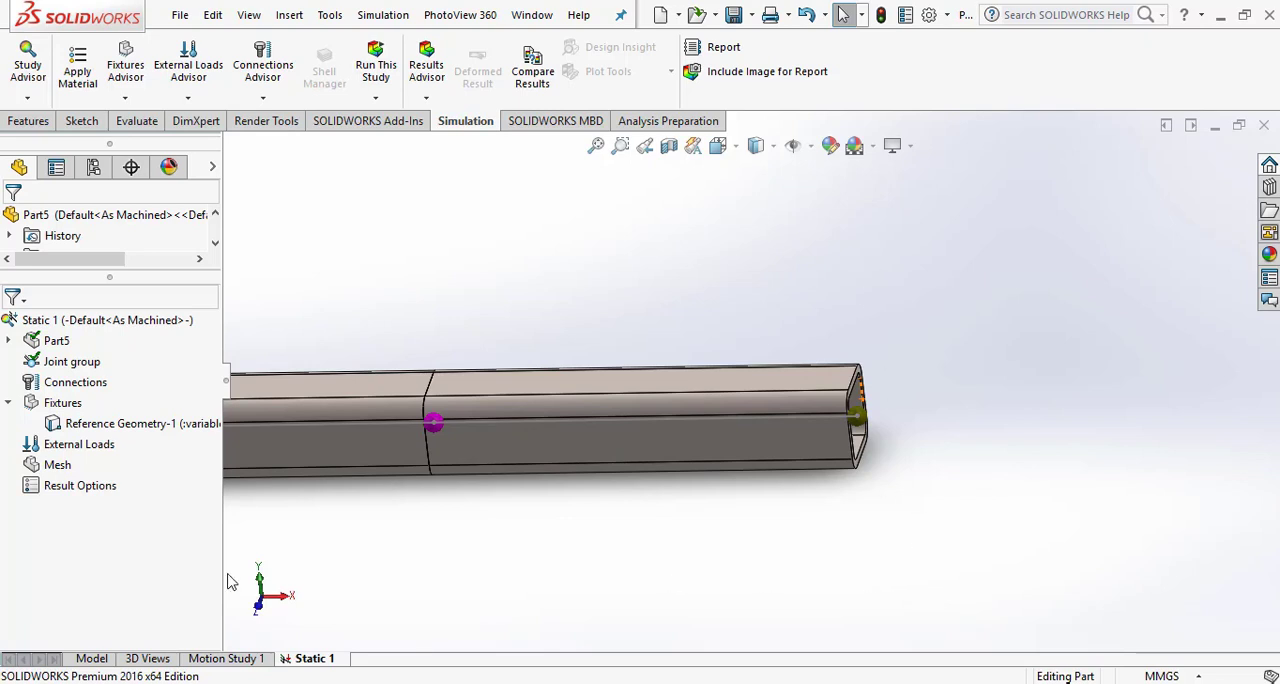
{"action": "left_click", "coordinate": [33, 410]}
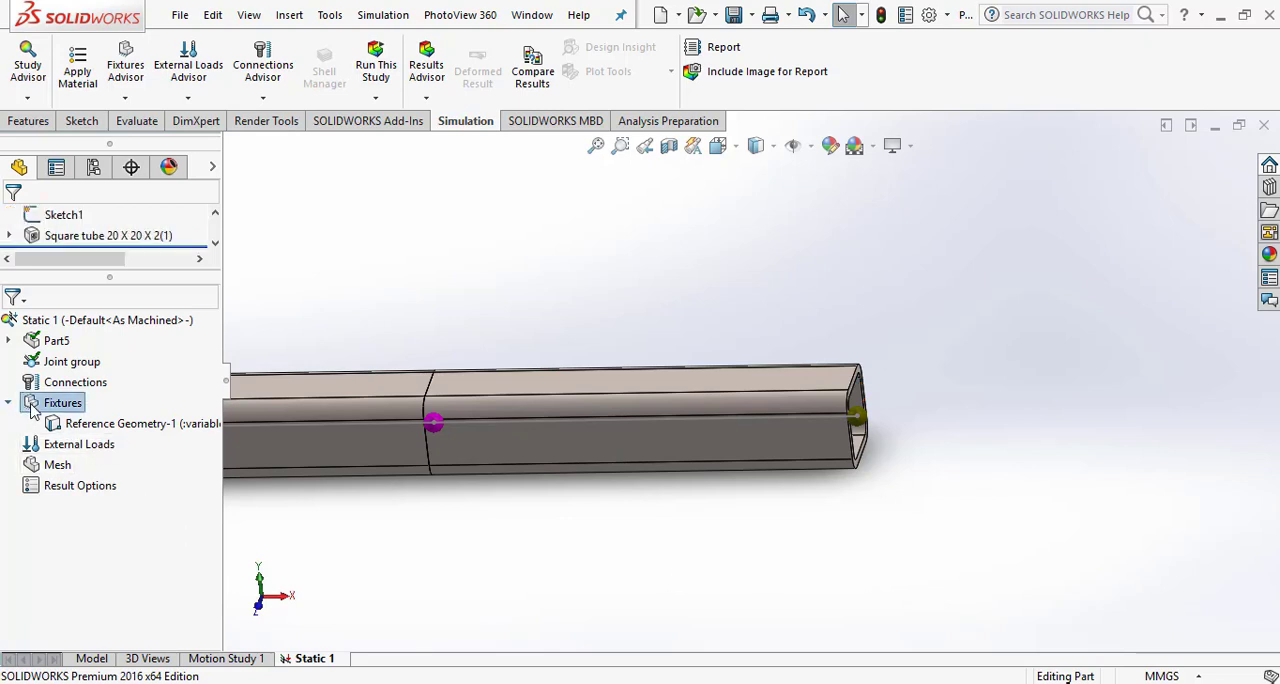
{"action": "right_click", "coordinate": [33, 410]}
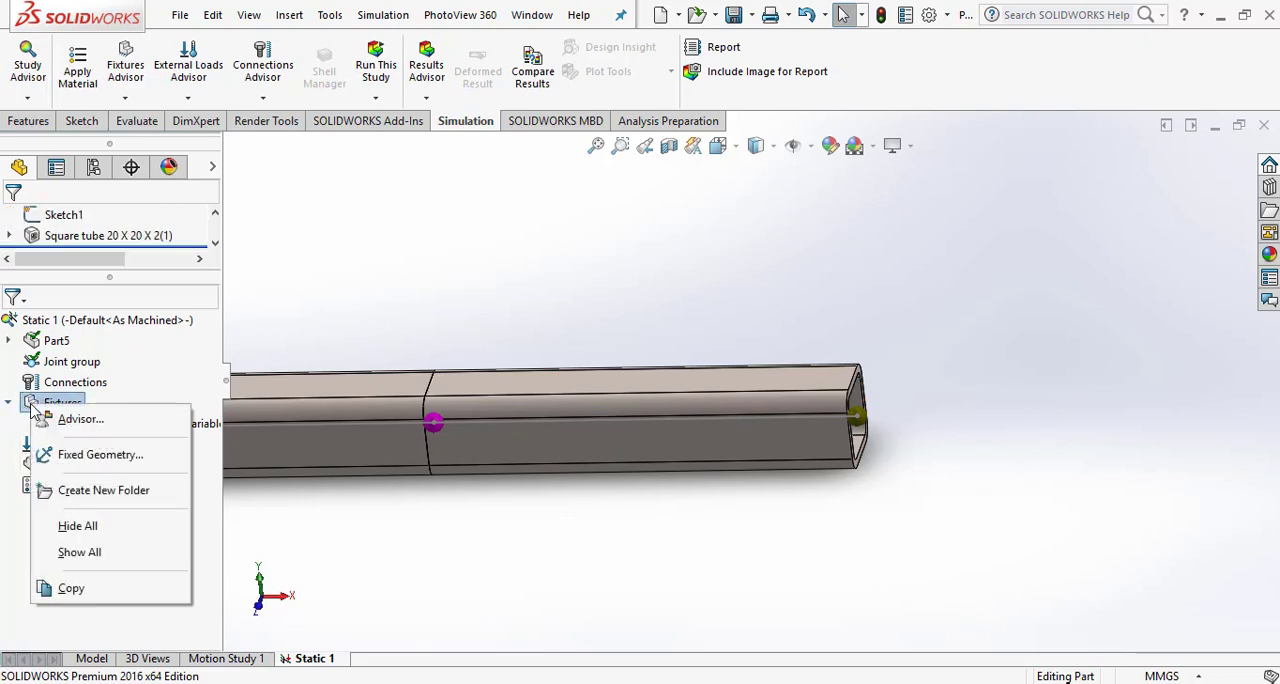
{"action": "left_click", "coordinate": [72, 458]}
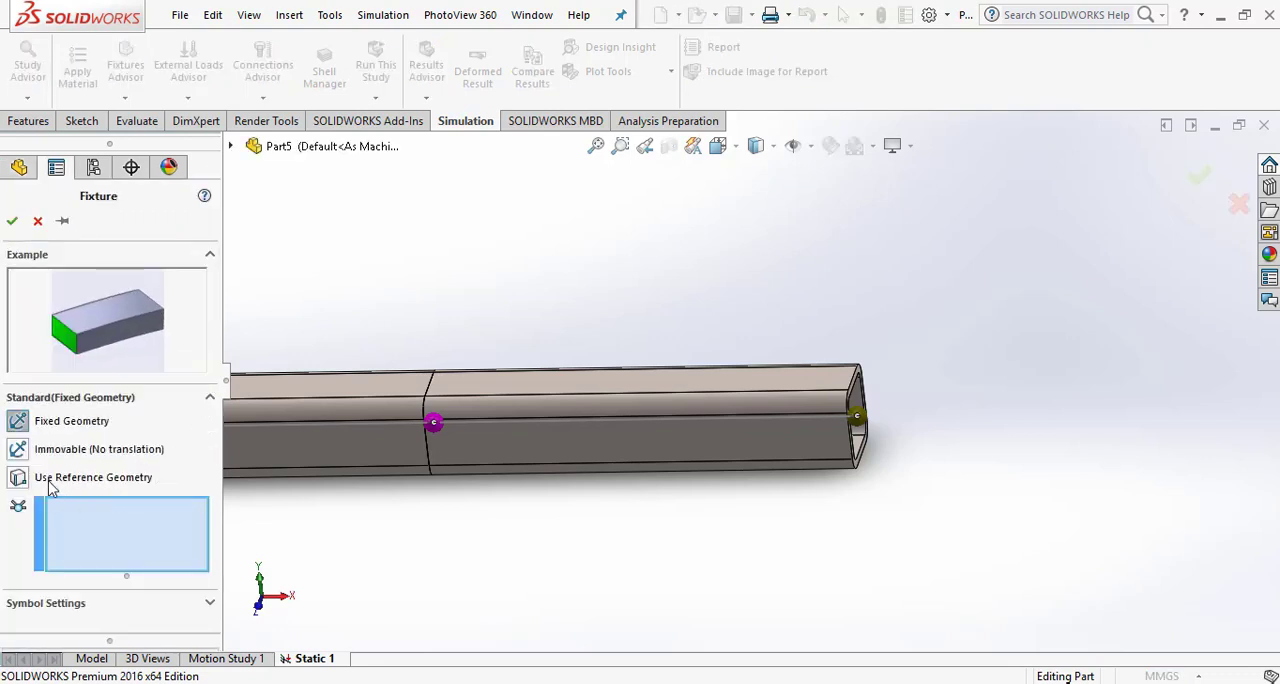
{"action": "left_click", "coordinate": [18, 478]}
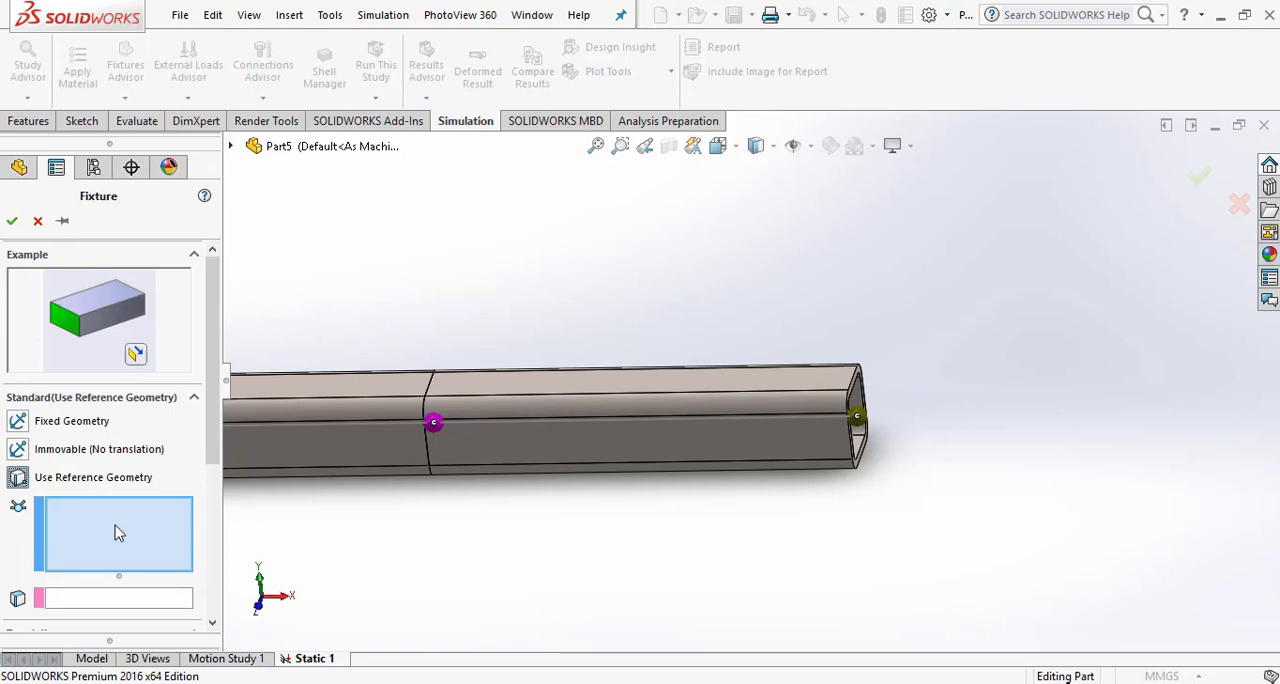
{"action": "left_click", "coordinate": [866, 428]}
{"action": "scroll", "coordinate": [213, 465], "scroll_direction": "down", "scroll_amount": 3}
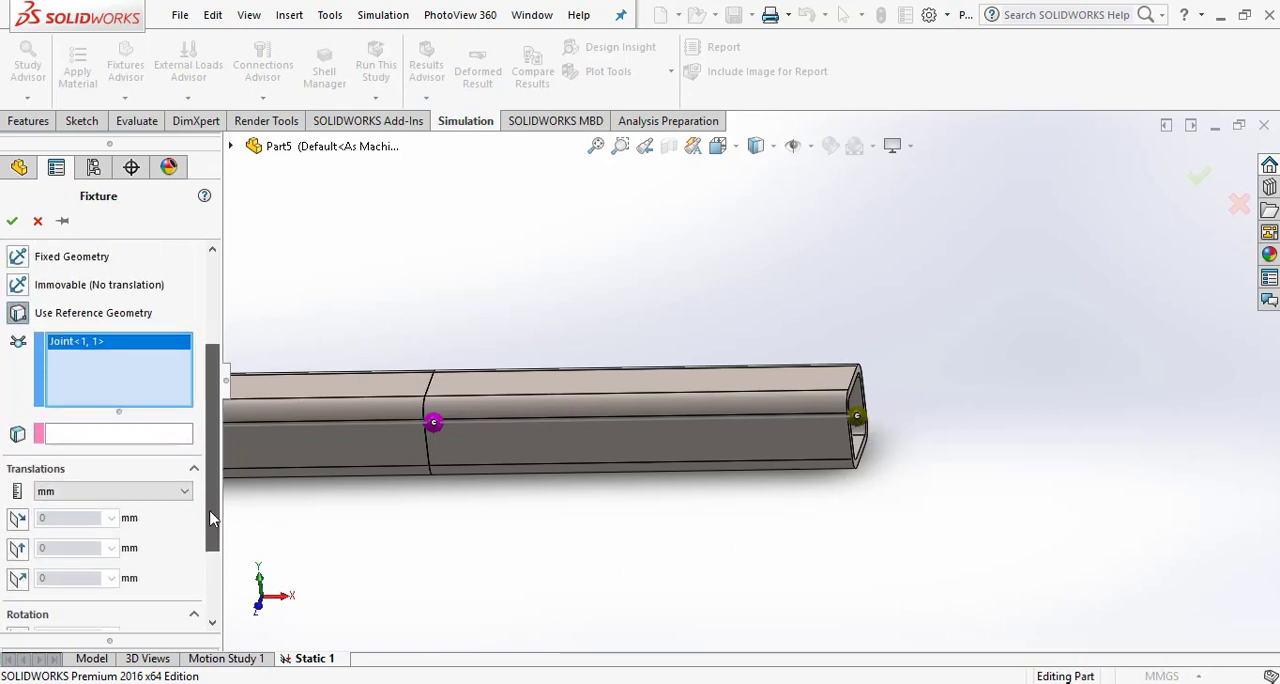
{"action": "left_click", "coordinate": [118, 437]}
{"action": "left_click", "coordinate": [624, 370]}
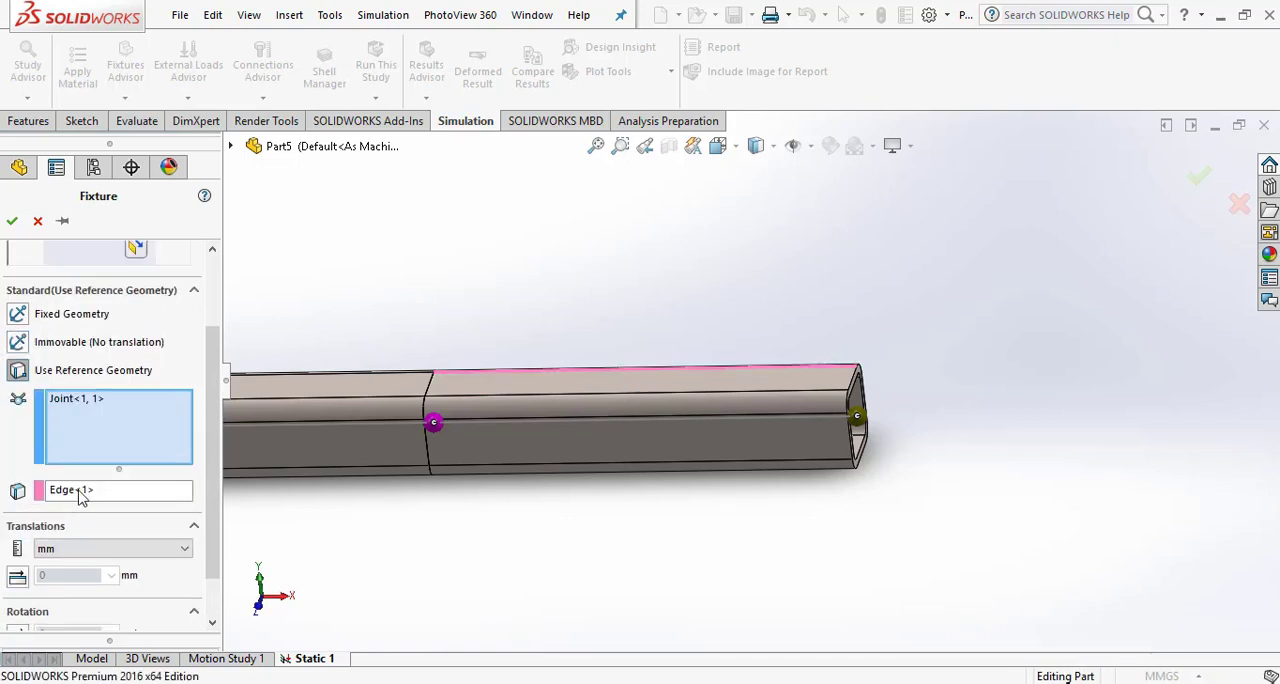
{"action": "right_click", "coordinate": [81, 492]}
{"action": "left_click", "coordinate": [148, 503]}
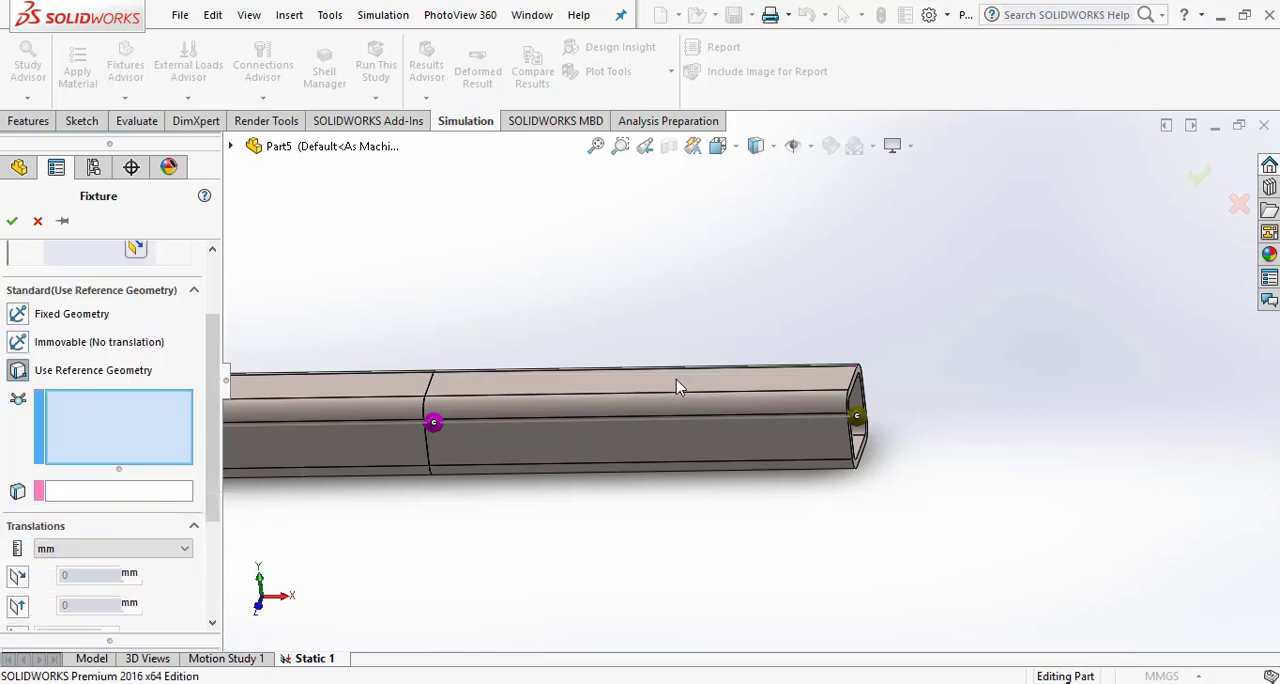
- Use the upper flat face of the right beam segment as the second fixture's reference face
{"action": "scroll", "coordinate": [663, 381], "scroll_direction": "down", "scroll_amount": 2}
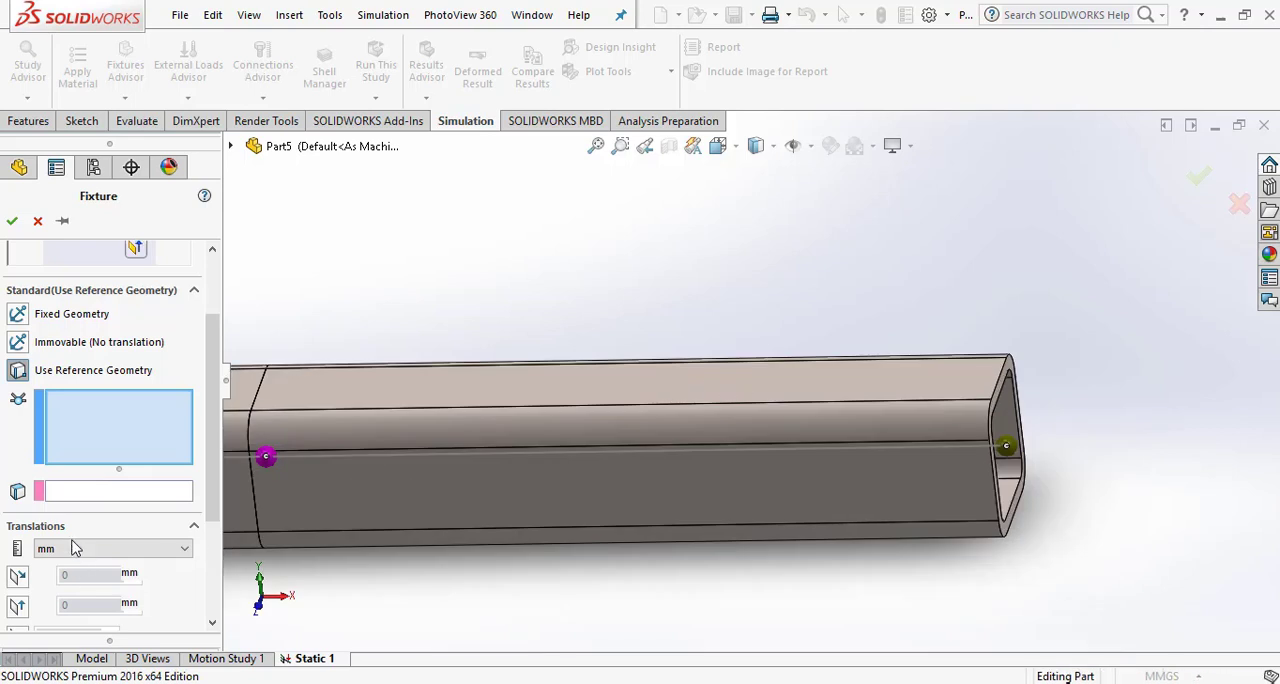
{"action": "left_click", "coordinate": [100, 491]}
{"action": "left_click", "coordinate": [826, 381]}
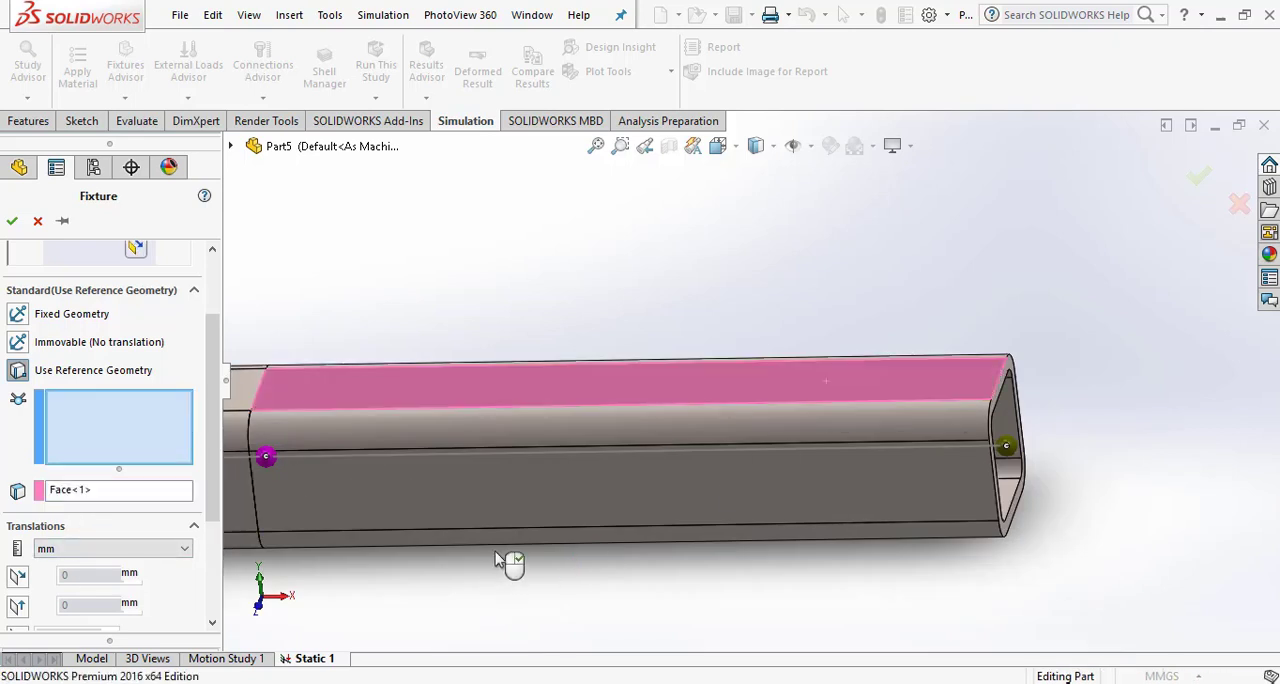
- Restrain the second fixture's translation normal to the reference face at 0 mm
{"action": "scroll", "coordinate": [493, 562], "scroll_direction": "up", "scroll_amount": 5}
{"action": "scroll", "coordinate": [196, 497], "scroll_direction": "down", "scroll_amount": 3}
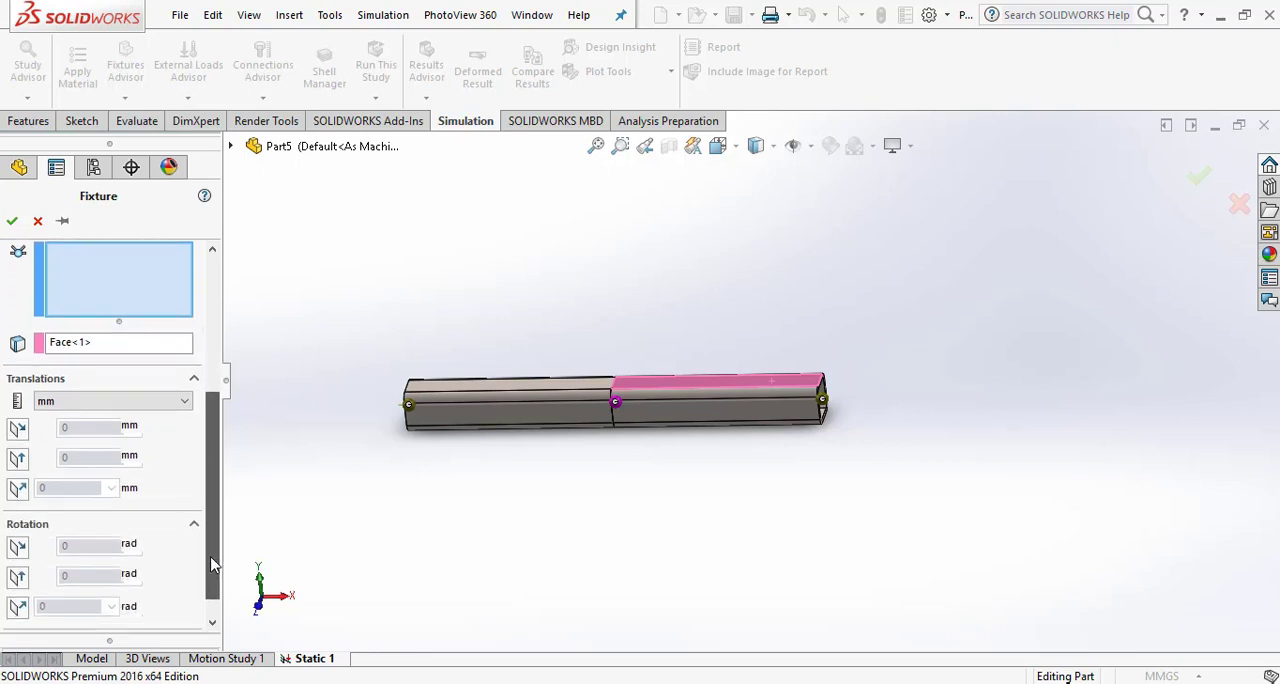
{"action": "left_click", "coordinate": [19, 487]}
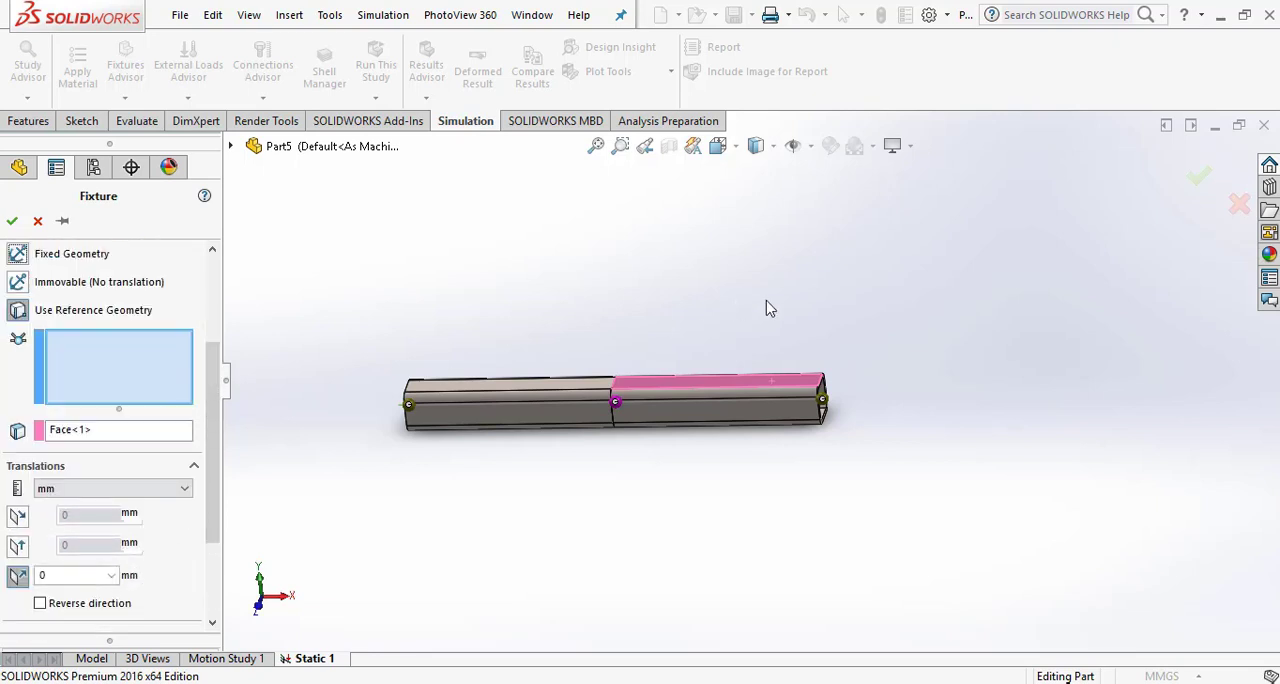
- Apply the second fixture to the joint at the right end of the beam and accept it
{"action": "scroll", "coordinate": [854, 449], "scroll_direction": "down", "scroll_amount": 4}
{"action": "scroll", "coordinate": [728, 409], "scroll_direction": "down", "scroll_amount": 4}
{"action": "middle_click_drag", "start_coordinate": [820, 372], "coordinate": [791, 397]}
{"action": "left_click_drag", "start_coordinate": [209, 507], "coordinate": [219, 565]}
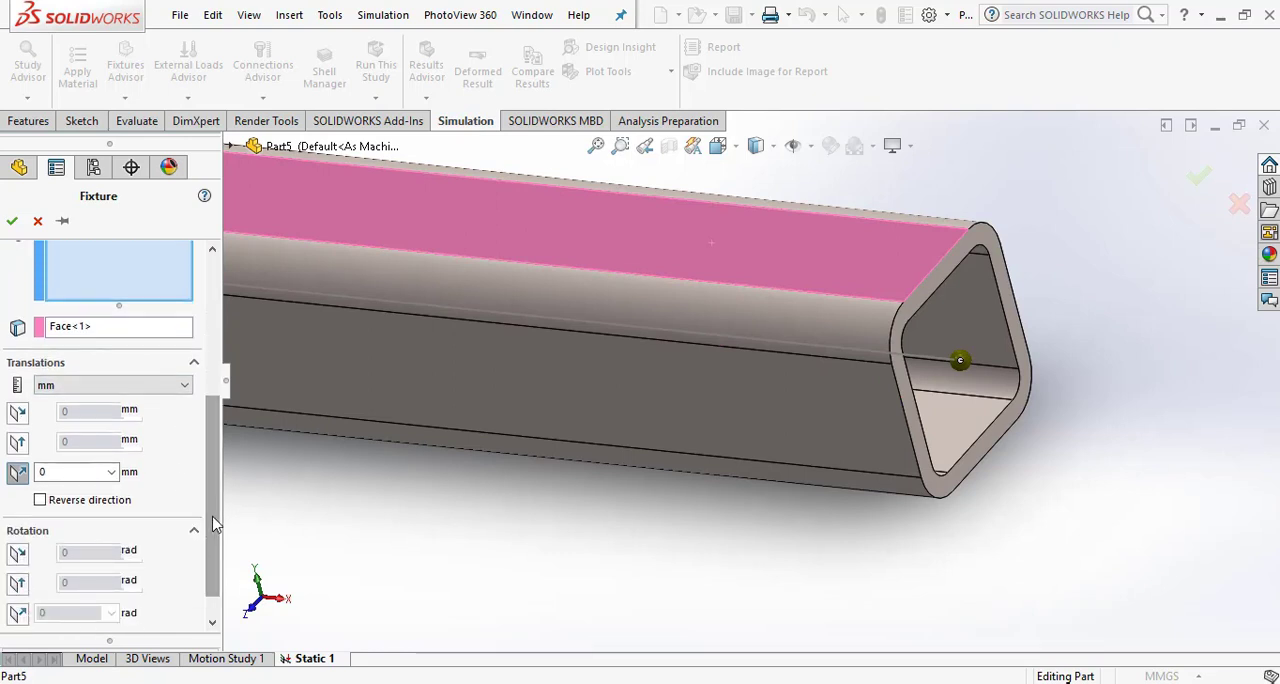
{"action": "scroll", "coordinate": [212, 523], "scroll_direction": "up", "scroll_amount": 3}
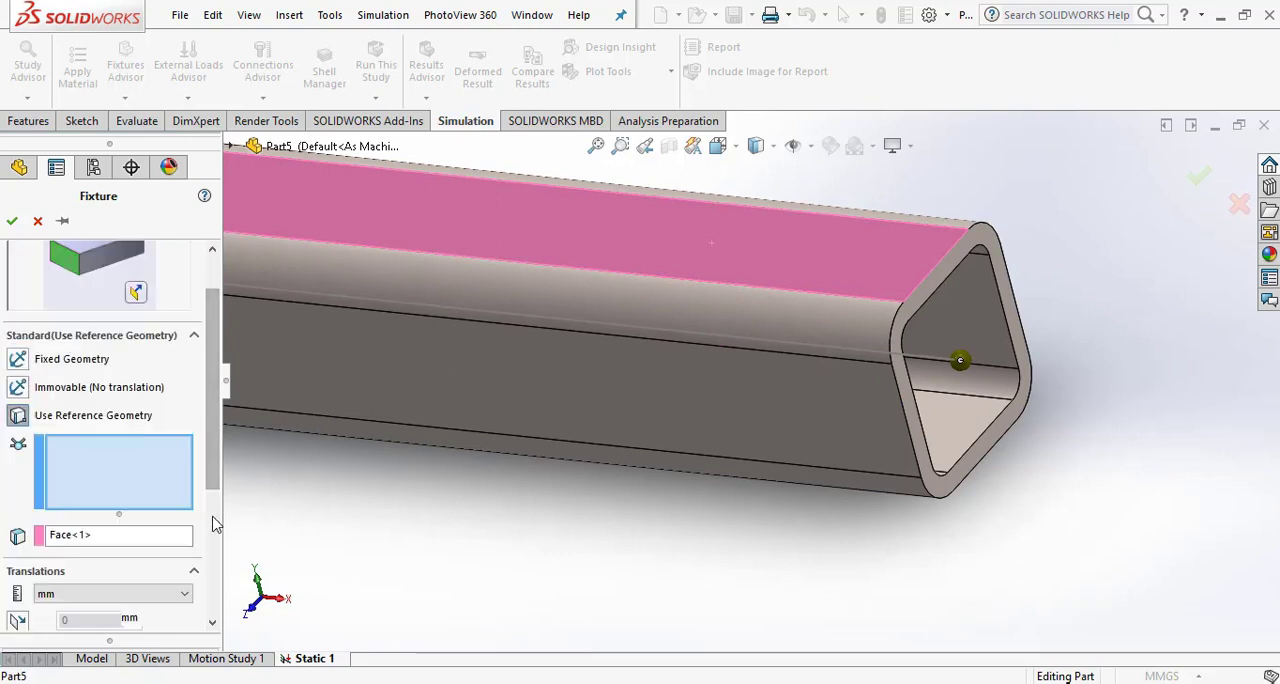
{"action": "left_click", "coordinate": [970, 360]}
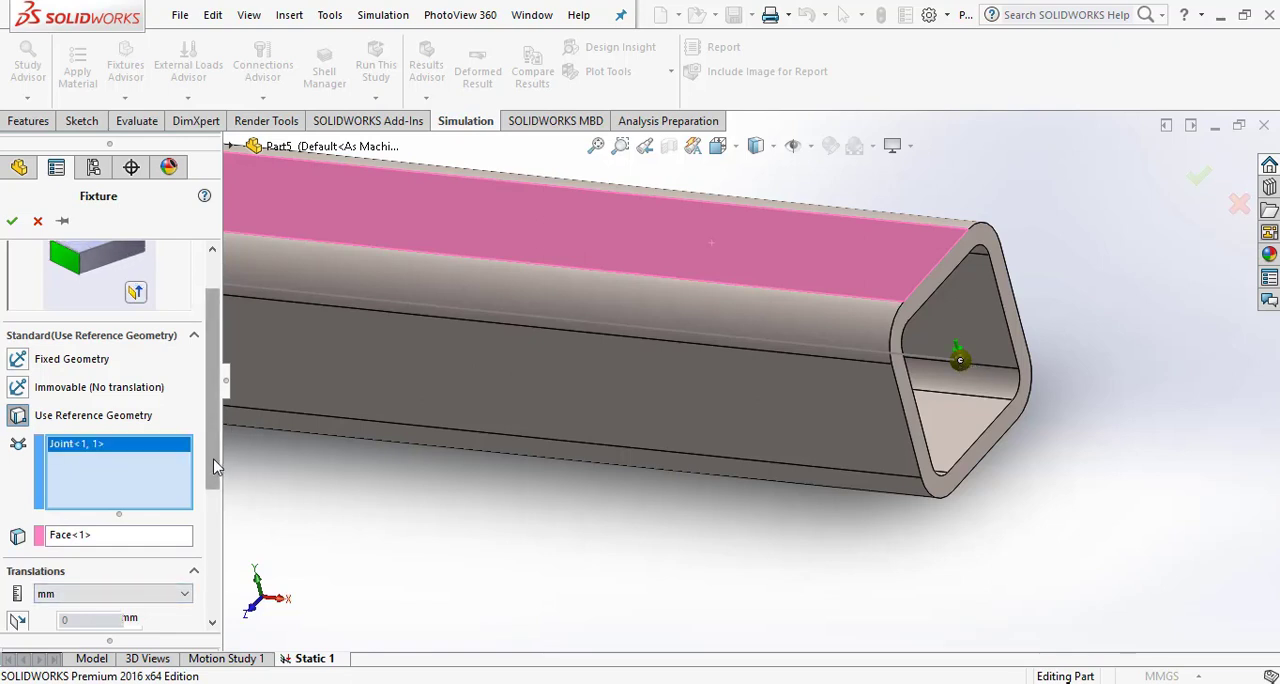
{"action": "scroll", "coordinate": [213, 468], "scroll_direction": "down", "scroll_amount": 3}
{"action": "scroll", "coordinate": [493, 368], "scroll_direction": "up", "scroll_amount": 3}
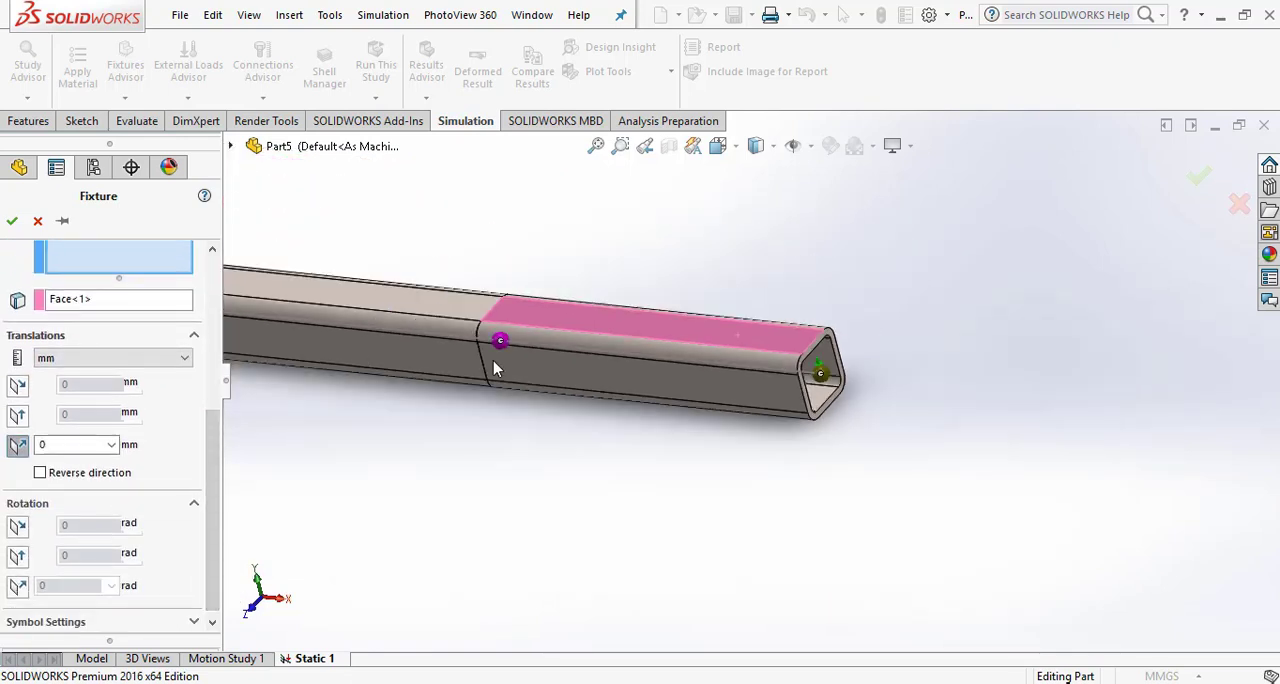
{"action": "left_click", "coordinate": [12, 220]}
- Start a force load in the study and apply it to the middle joint between the two beam segments
{"action": "scroll", "coordinate": [571, 262], "scroll_direction": "up", "scroll_amount": 2}
{"action": "middle_click_drag", "start_coordinate": [701, 362], "coordinate": [727, 305]}
{"action": "scroll", "coordinate": [676, 375], "scroll_direction": "down", "scroll_amount": 2}
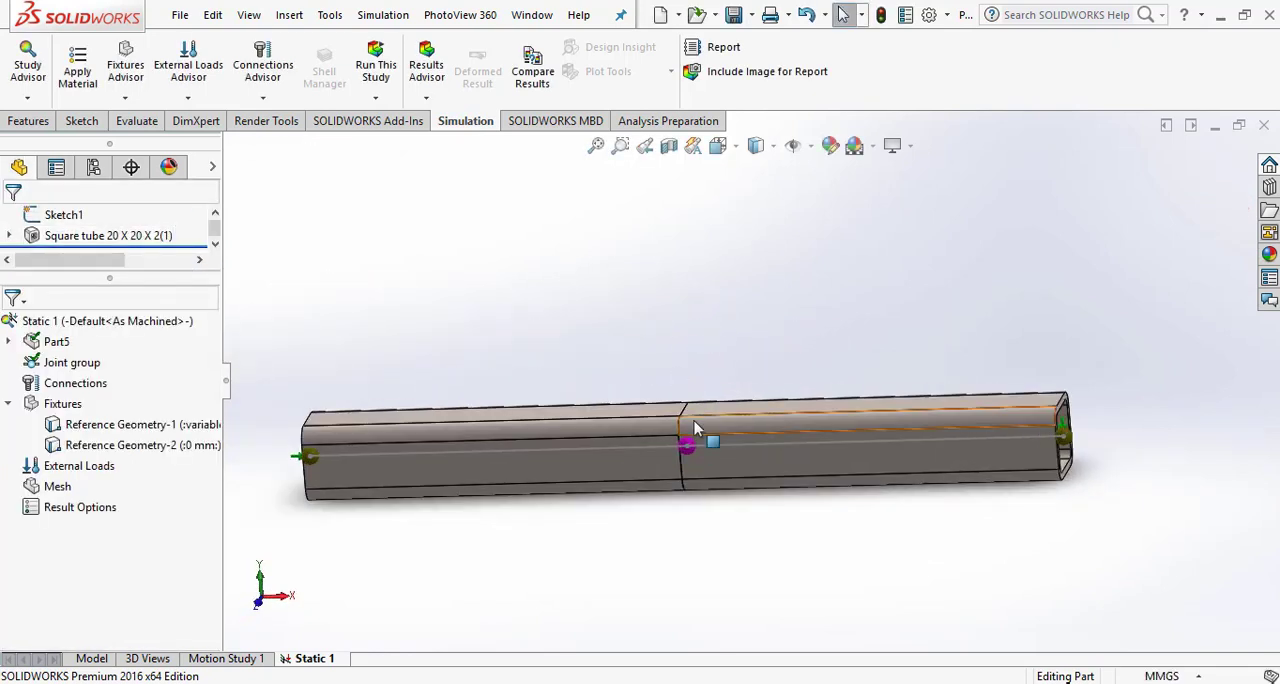
{"action": "right_click", "coordinate": [35, 474]}
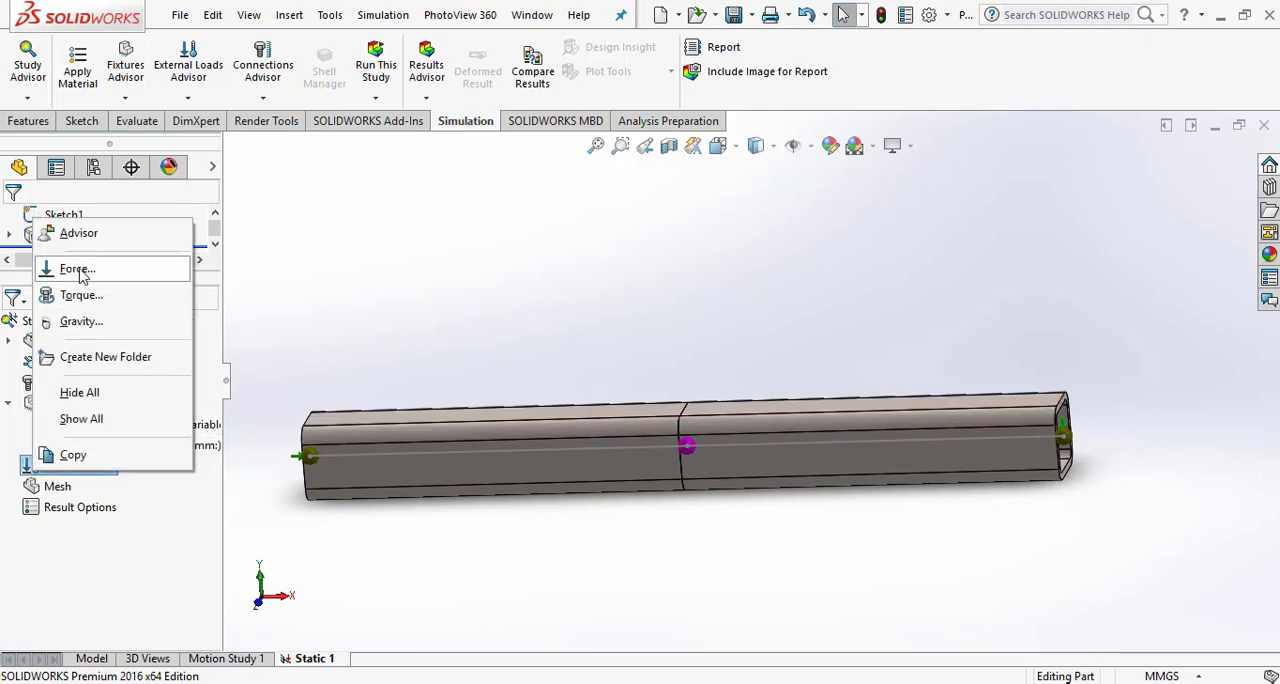
{"action": "left_click", "coordinate": [604, 456]}
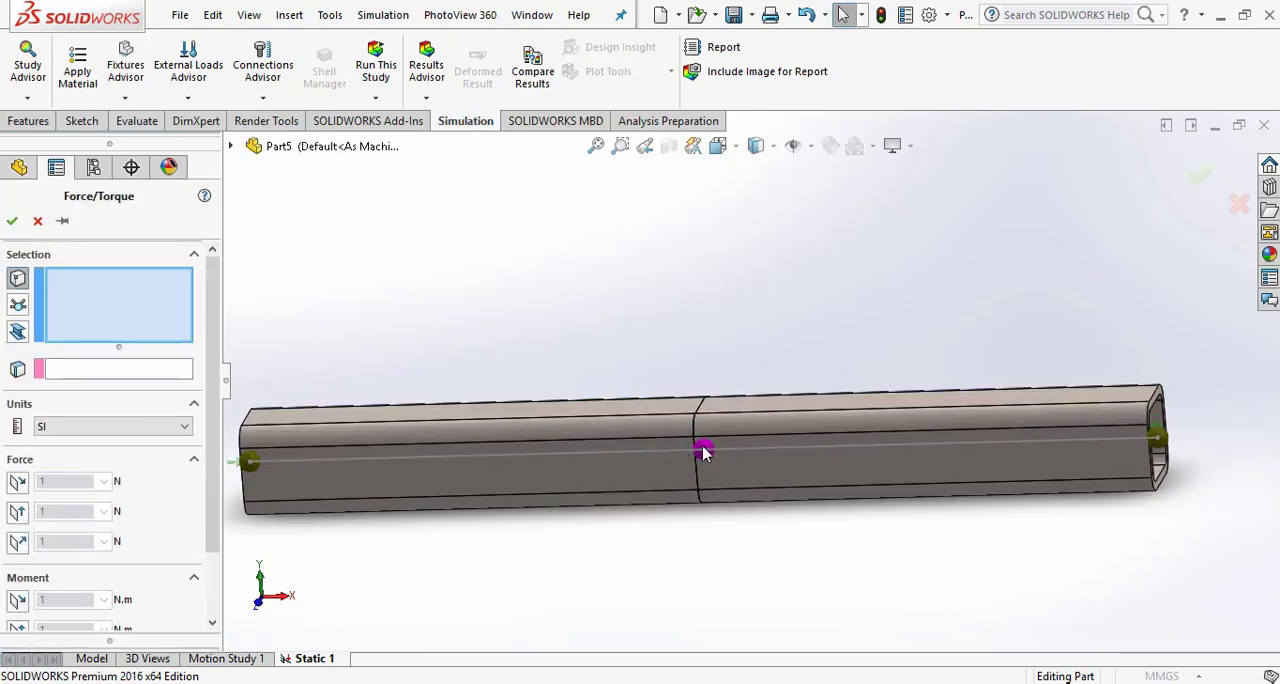
{"action": "left_click", "coordinate": [17, 308]}
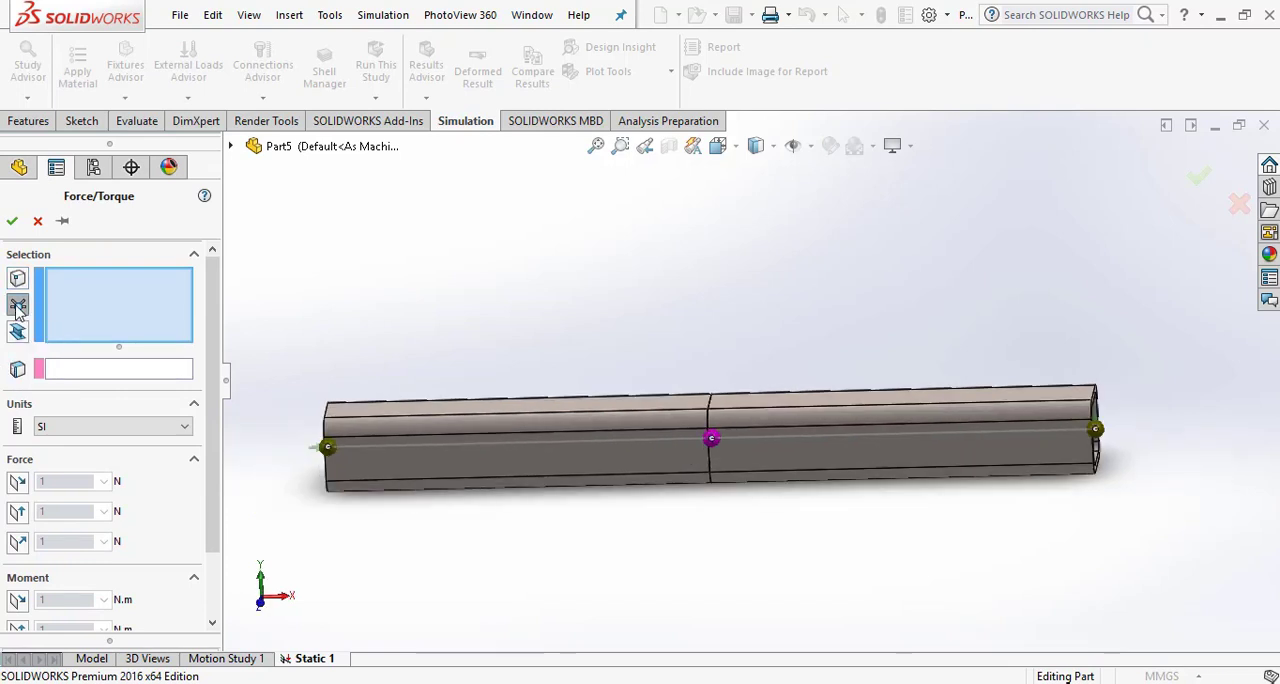
{"action": "left_click", "coordinate": [17, 308]}
{"action": "left_click", "coordinate": [711, 441]}
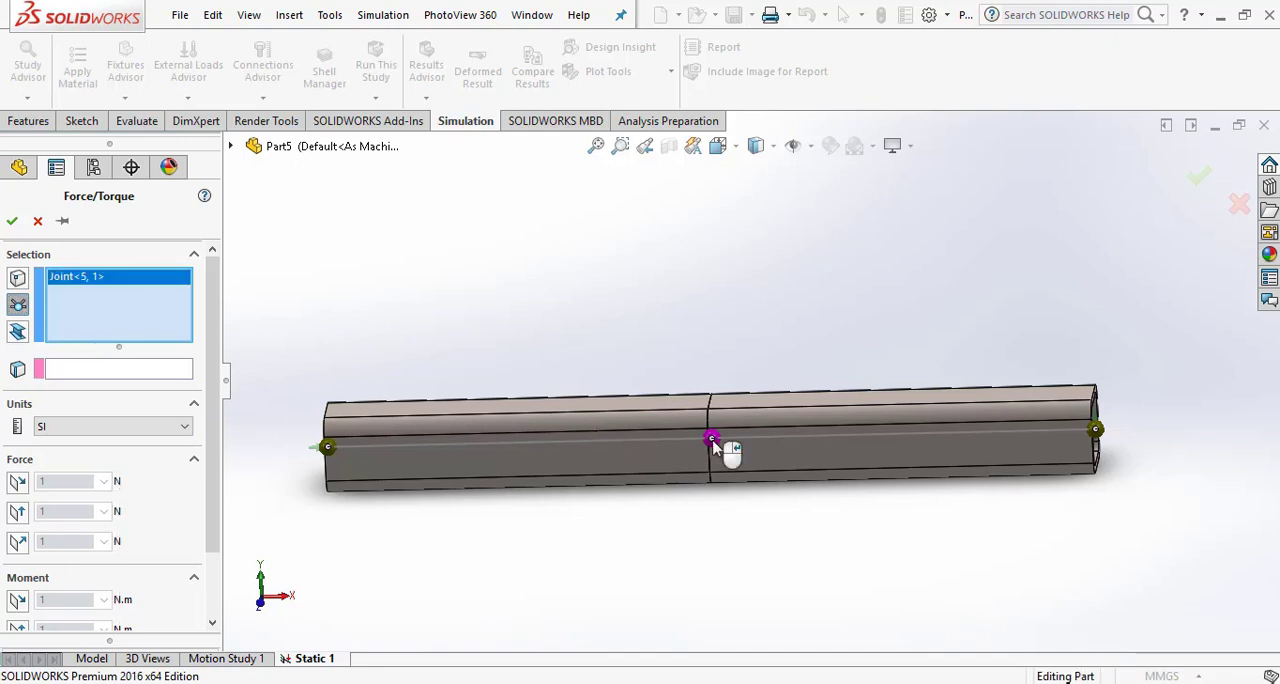
- Use the vertical outer edge at the beam's right end as the force's direction reference
{"action": "left_click", "coordinate": [91, 369]}
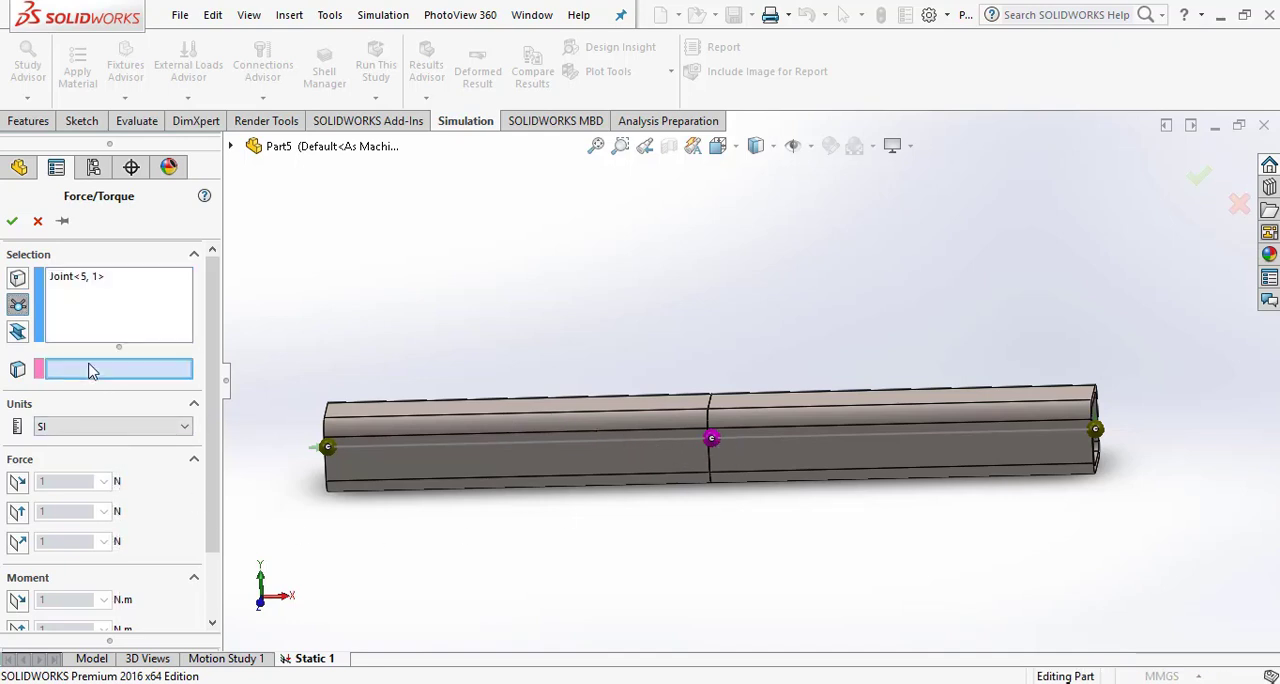
{"action": "scroll", "coordinate": [1068, 432], "scroll_direction": "down", "scroll_amount": 3}
{"action": "middle_click_drag", "start_coordinate": [1062, 451], "coordinate": [1034, 430]}
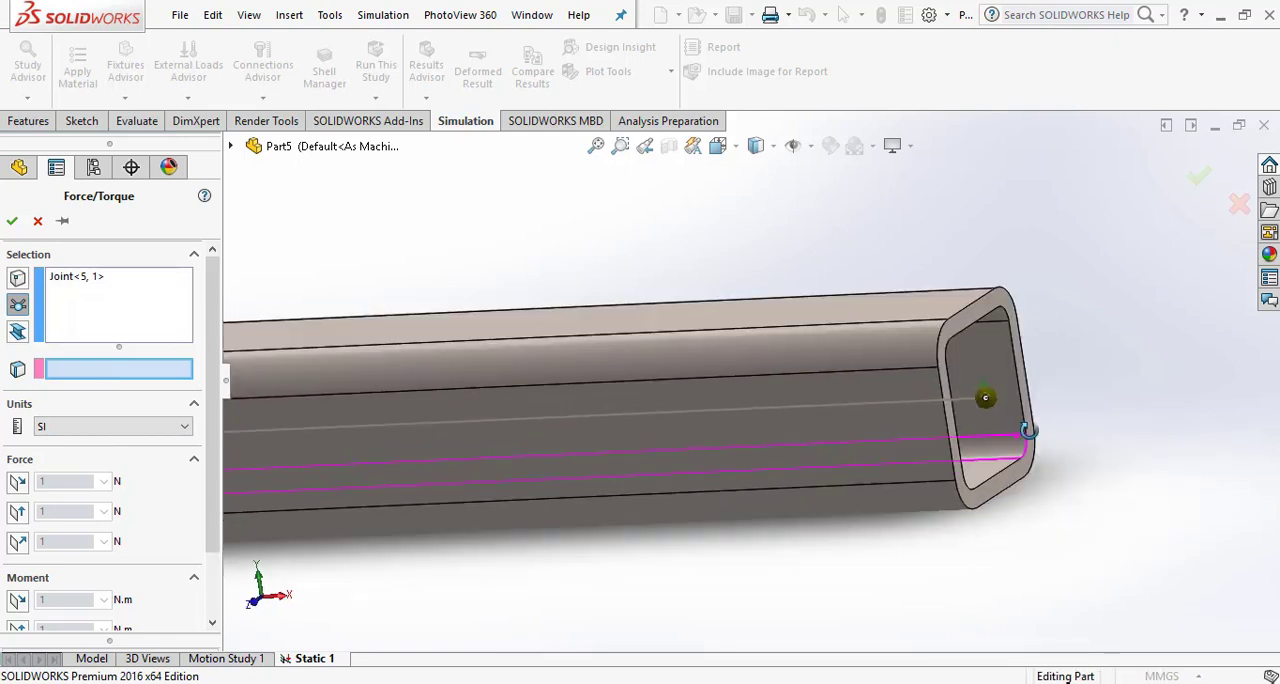
{"action": "left_click", "coordinate": [943, 400]}
- Set the force along the reference edge to 100 N, without reversing its direction
{"action": "scroll", "coordinate": [812, 525], "scroll_direction": "up", "scroll_amount": 1}
{"action": "scroll", "coordinate": [812, 524], "scroll_direction": "up", "scroll_amount": 3}
{"action": "scroll", "coordinate": [534, 352], "scroll_direction": "down", "scroll_amount": 2}
{"action": "scroll", "coordinate": [520, 358], "scroll_direction": "up", "scroll_amount": 5}
{"action": "middle_click_drag", "start_coordinate": [515, 363], "coordinate": [586, 354]}
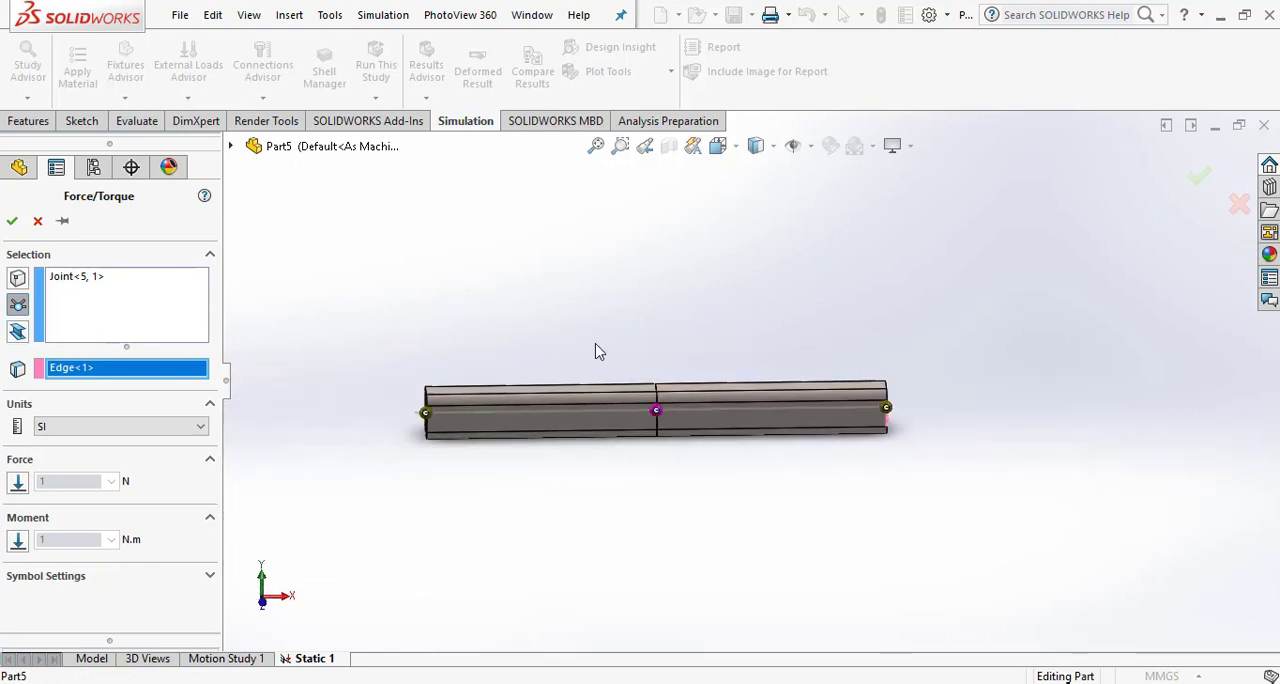
{"action": "scroll", "coordinate": [657, 380], "scroll_direction": "down", "scroll_amount": 3}
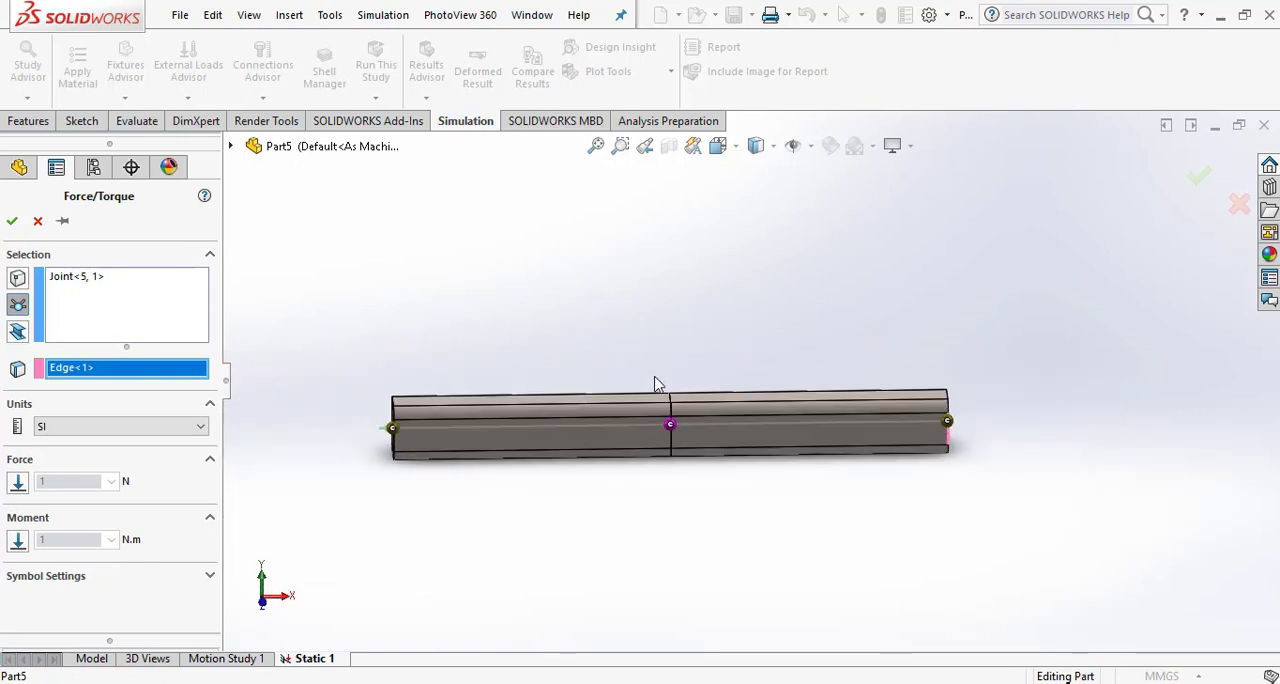
{"action": "left_click", "coordinate": [16, 484]}
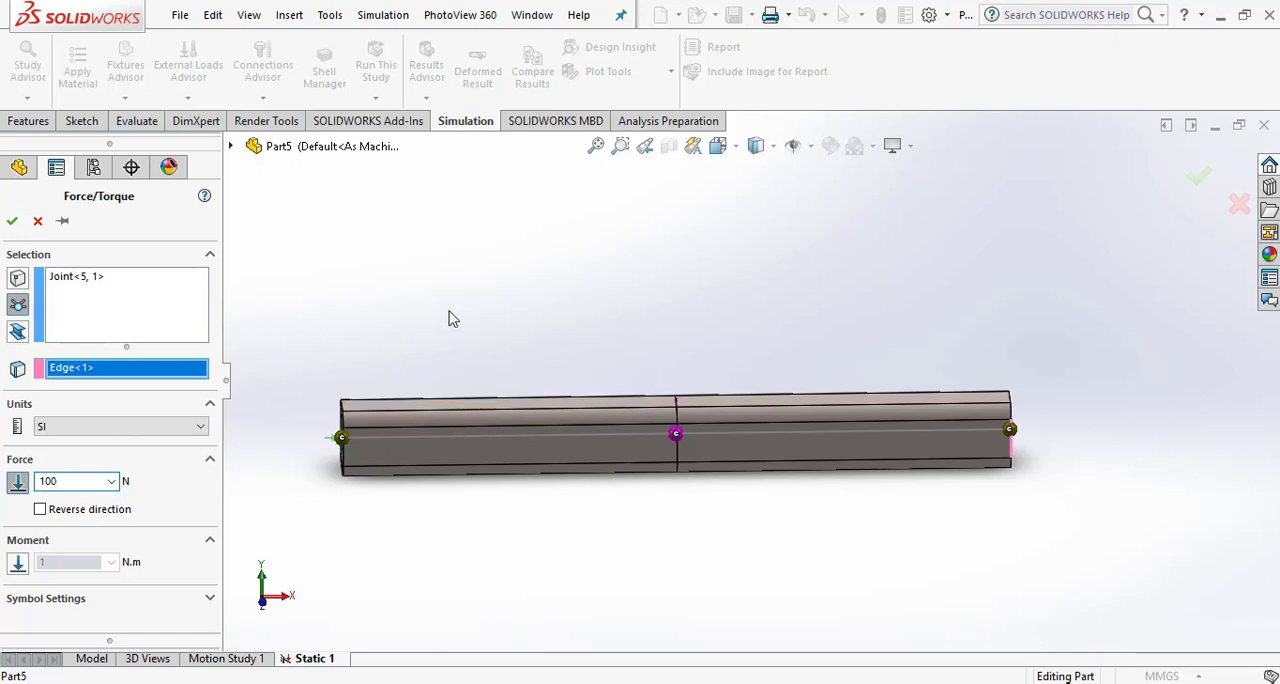
{"action": "mouse_move", "coordinate": [646, 298]}
{"action": "middle_mouse_down"}
{"action": "mouse_move", "coordinate": [629, 278]}
{"action": "mouse_move", "coordinate": [597, 332]}
{"action": "mouse_move", "coordinate": [644, 312]}
{"action": "middle_mouse_up"}
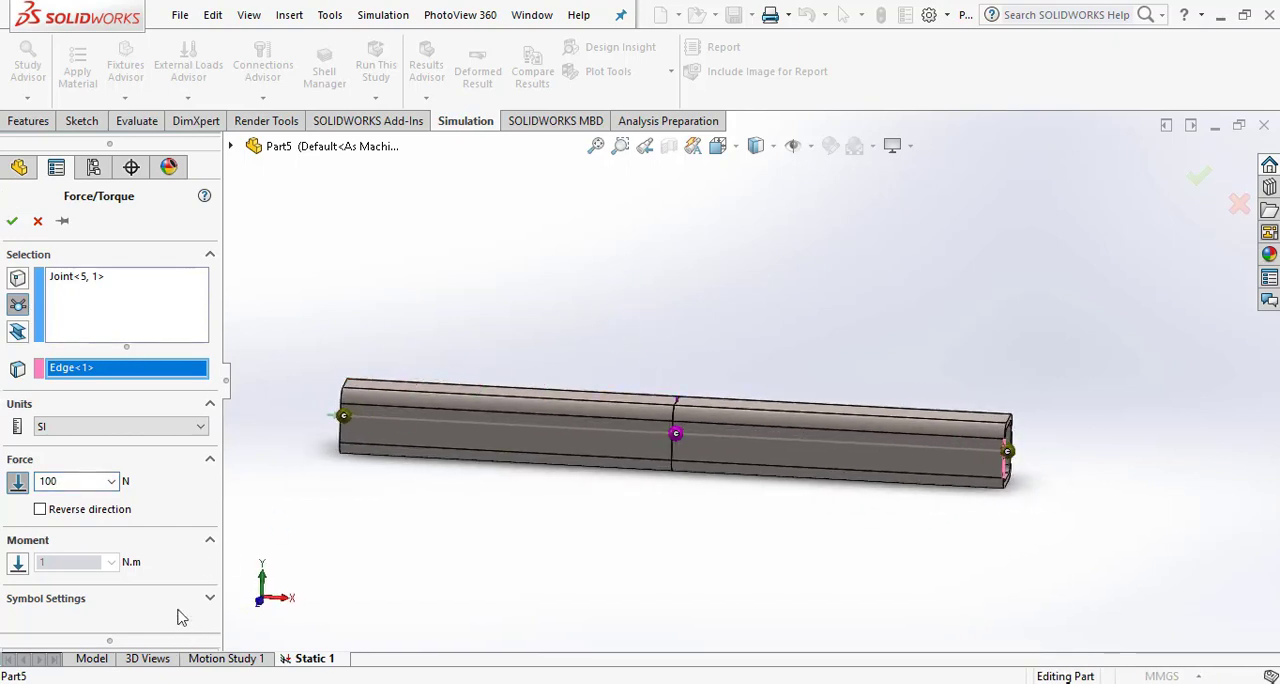
- Enlarge the force symbol to size 215 and accept the load
{"action": "left_click", "coordinate": [210, 598]}
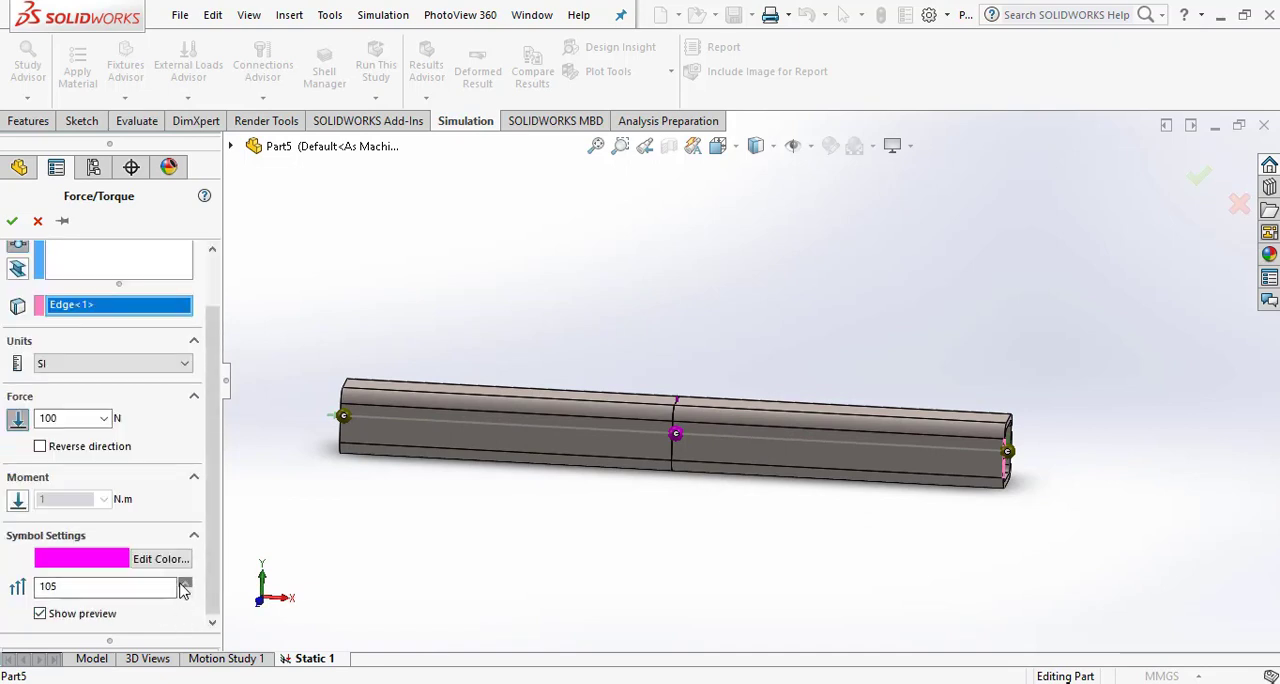
{"action": "left_click", "coordinate": [185, 582]}
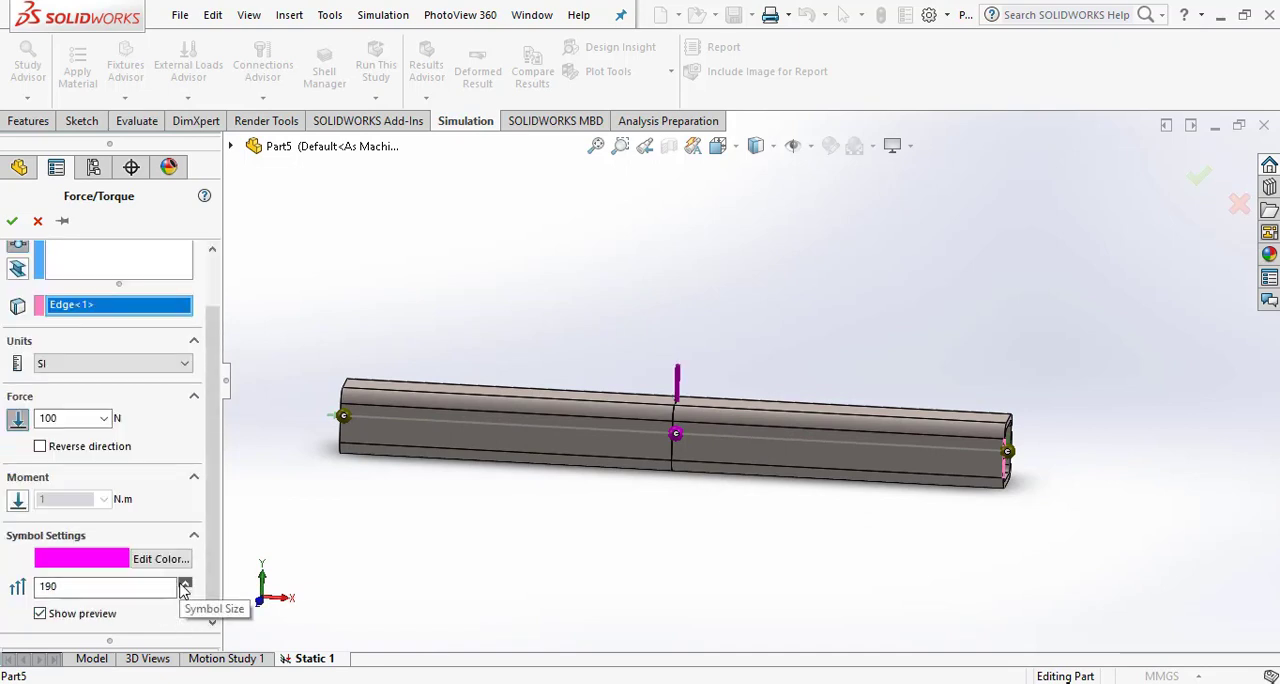
{"action": "scroll", "coordinate": [606, 340], "scroll_direction": "up", "scroll_amount": 2}
{"action": "scroll", "coordinate": [607, 335], "scroll_direction": "down", "scroll_amount": 1}
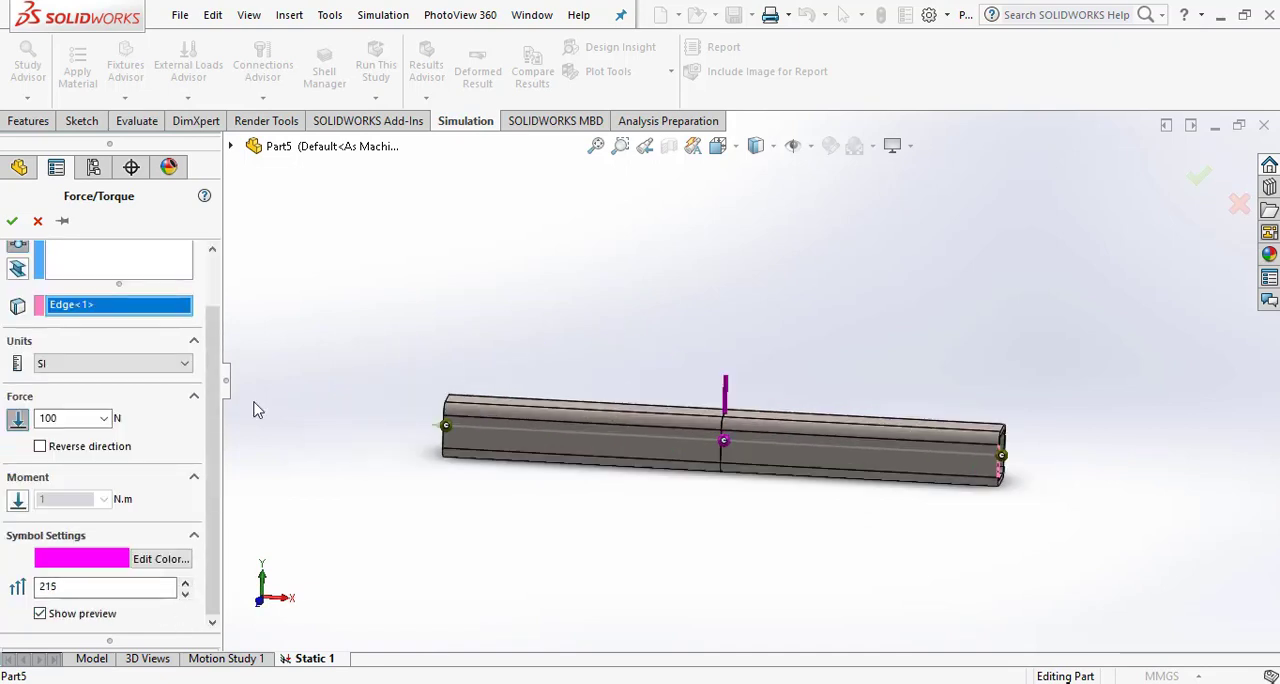
{"action": "left_click", "coordinate": [12, 222]}
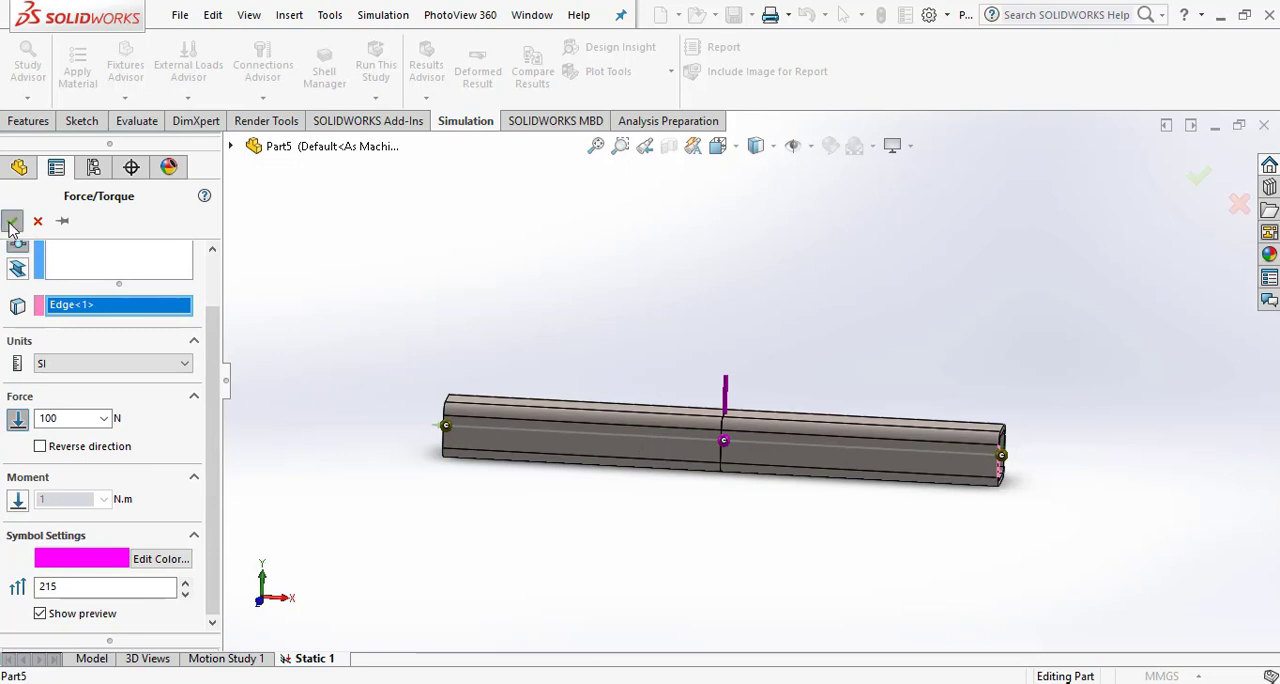
- Run the static study on the loaded beam
{"action": "mouse_move", "coordinate": [717, 343]}
{"action": "middle_mouse_down"}
{"action": "mouse_move", "coordinate": [700, 386]}
{"action": "mouse_move", "coordinate": [720, 432]}
{"action": "mouse_move", "coordinate": [663, 349]}
{"action": "mouse_move", "coordinate": [692, 346]}
{"action": "mouse_move", "coordinate": [718, 364]}
{"action": "middle_mouse_up"}
{"action": "scroll", "coordinate": [724, 386], "scroll_direction": "down", "scroll_amount": 2}
{"action": "scroll", "coordinate": [724, 386], "scroll_direction": "up", "scroll_amount": 2}
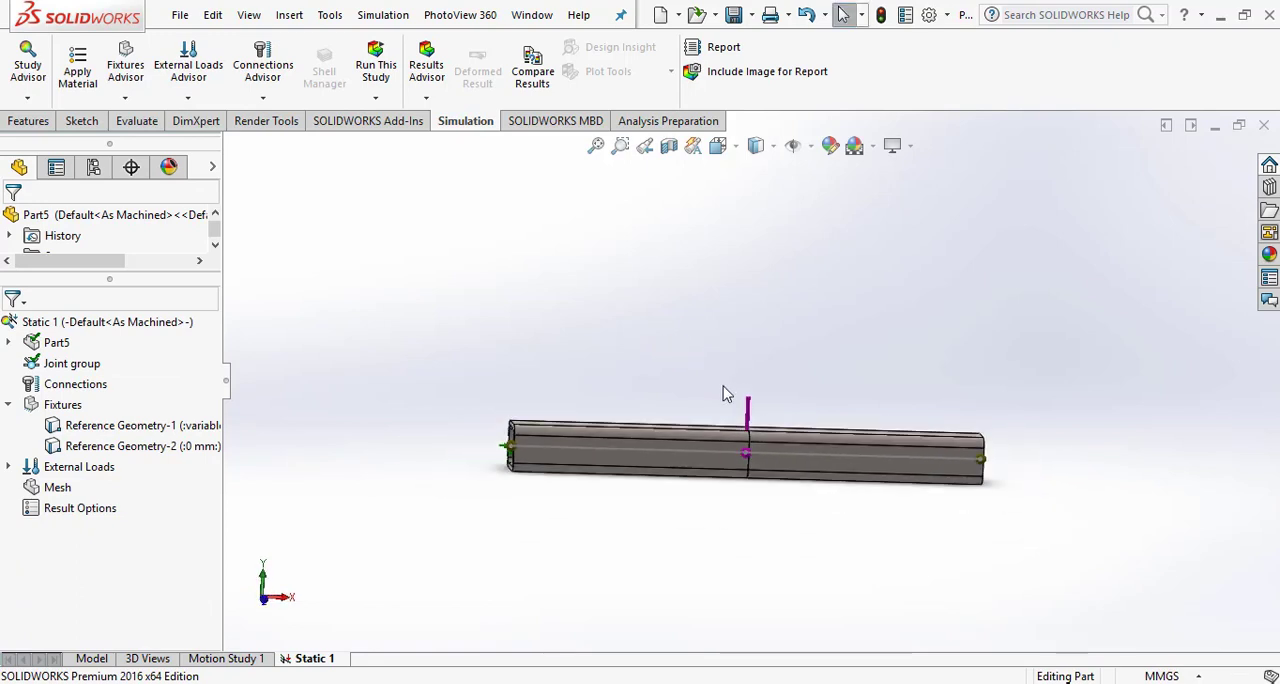
{"action": "left_click", "coordinate": [376, 66]}
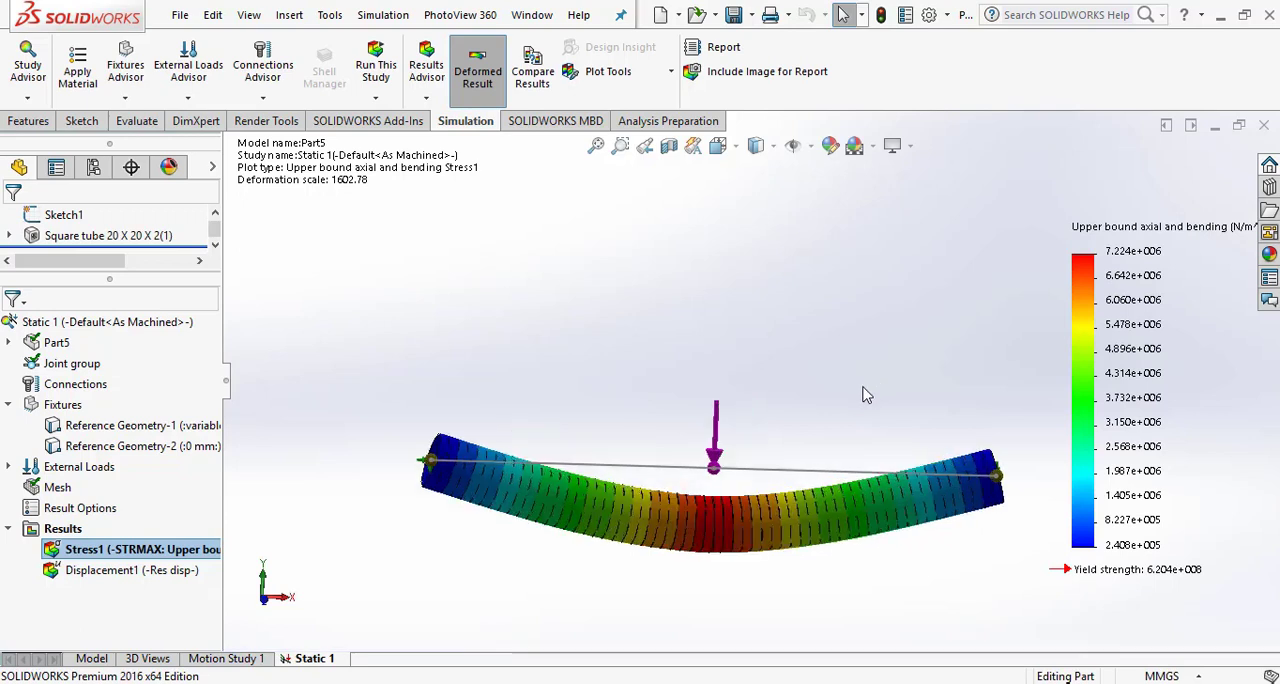
- Inspect the deformed stress plot and consult the textbook PDF's simply supported beam example in the browser
{"action": "scroll", "coordinate": [800, 460], "scroll_direction": "down", "scroll_amount": 4}
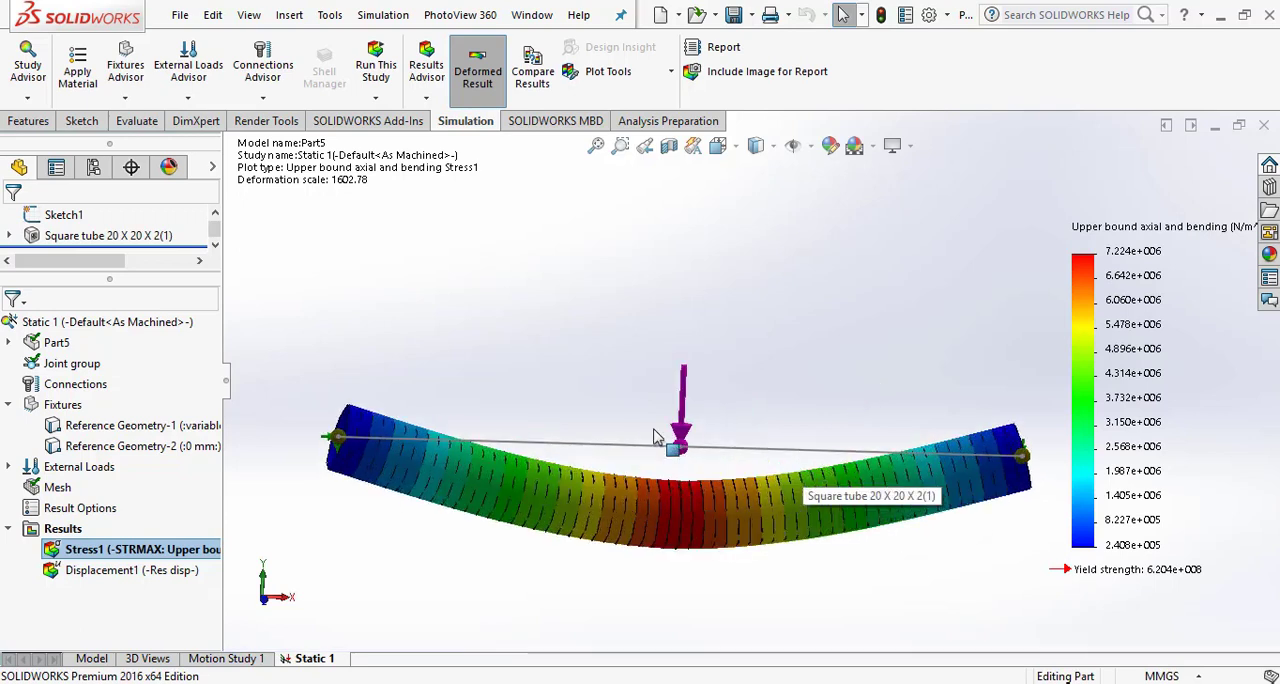
{"action": "middle_click_drag", "start_coordinate": [677, 503], "coordinate": [666, 429]}
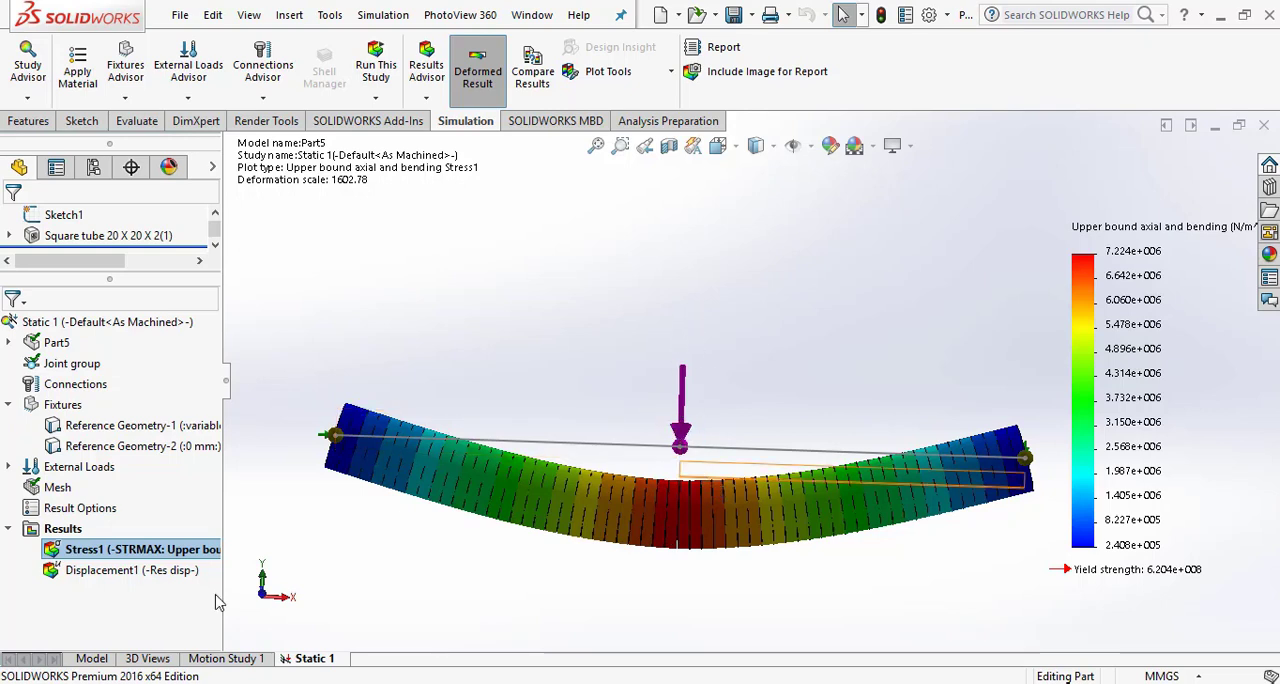
{"action": "left_click", "coordinate": [426, 683]}
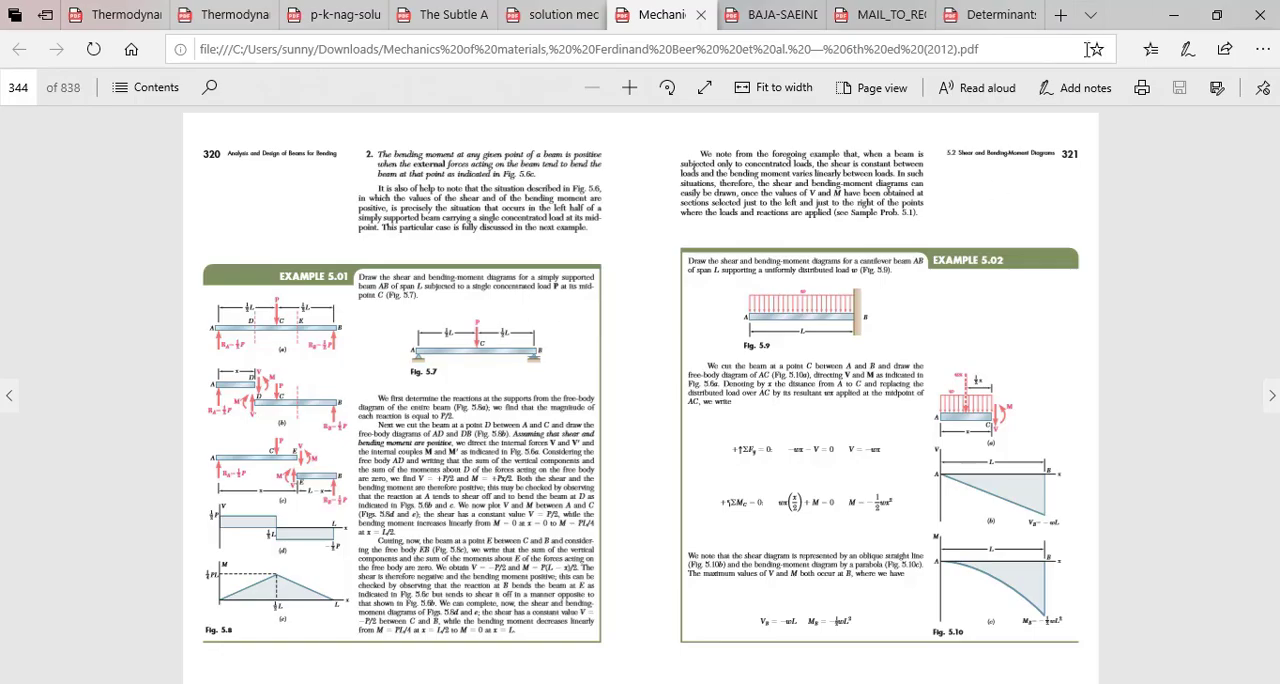
{"action": "left_click", "coordinate": [1174, 15]}
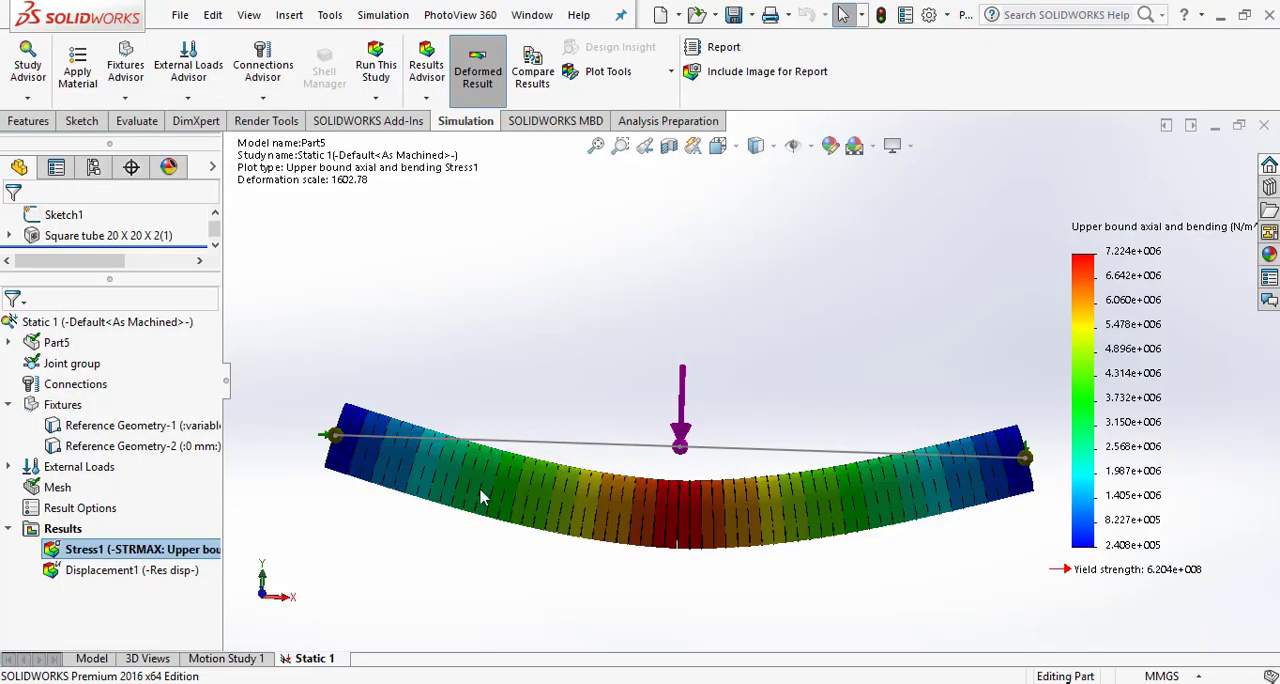
- Create a beam diagram of Shear Force in Dir1 for all beams, in N
{"action": "right_click", "coordinate": [55, 534]}
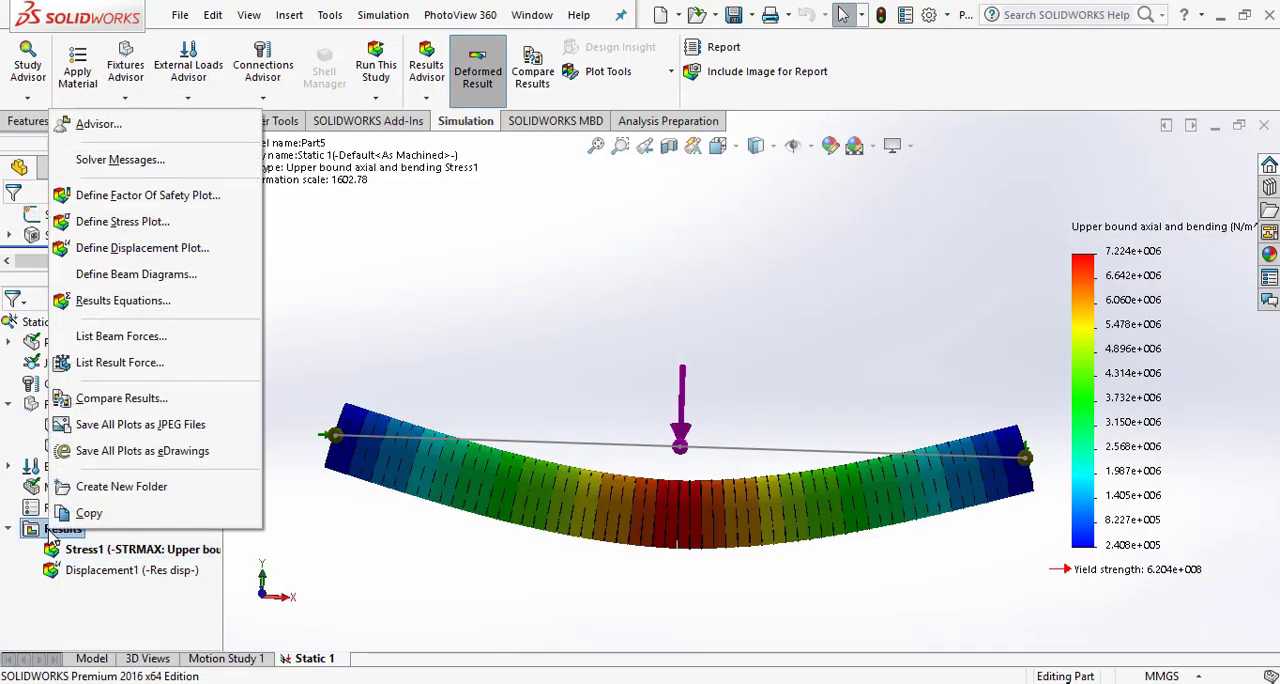
{"action": "left_click", "coordinate": [108, 276]}
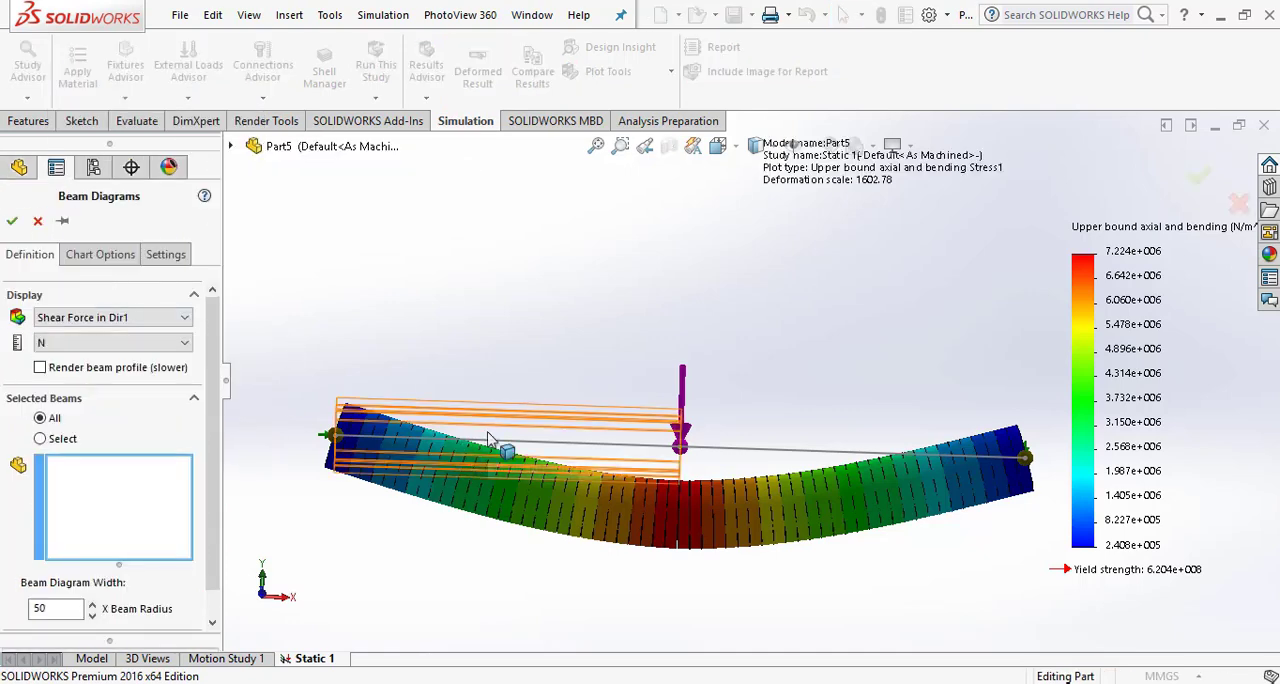
{"action": "left_click", "coordinate": [172, 319]}
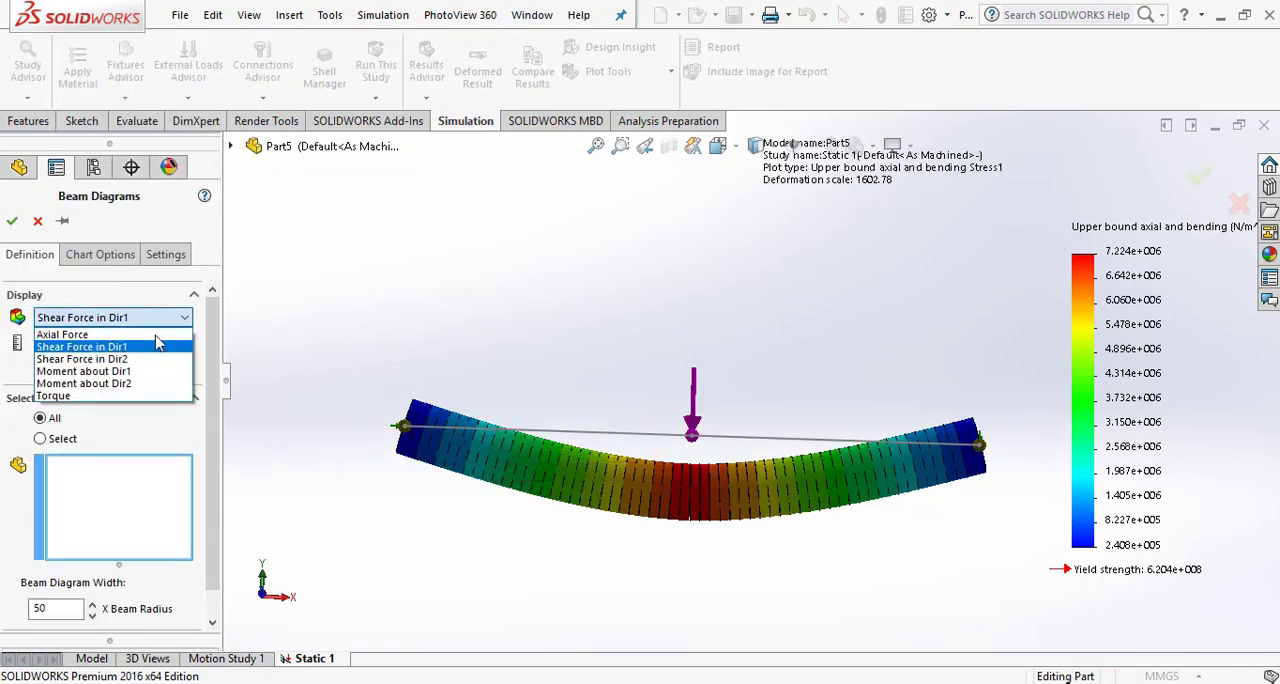
{"action": "left_click", "coordinate": [101, 348]}
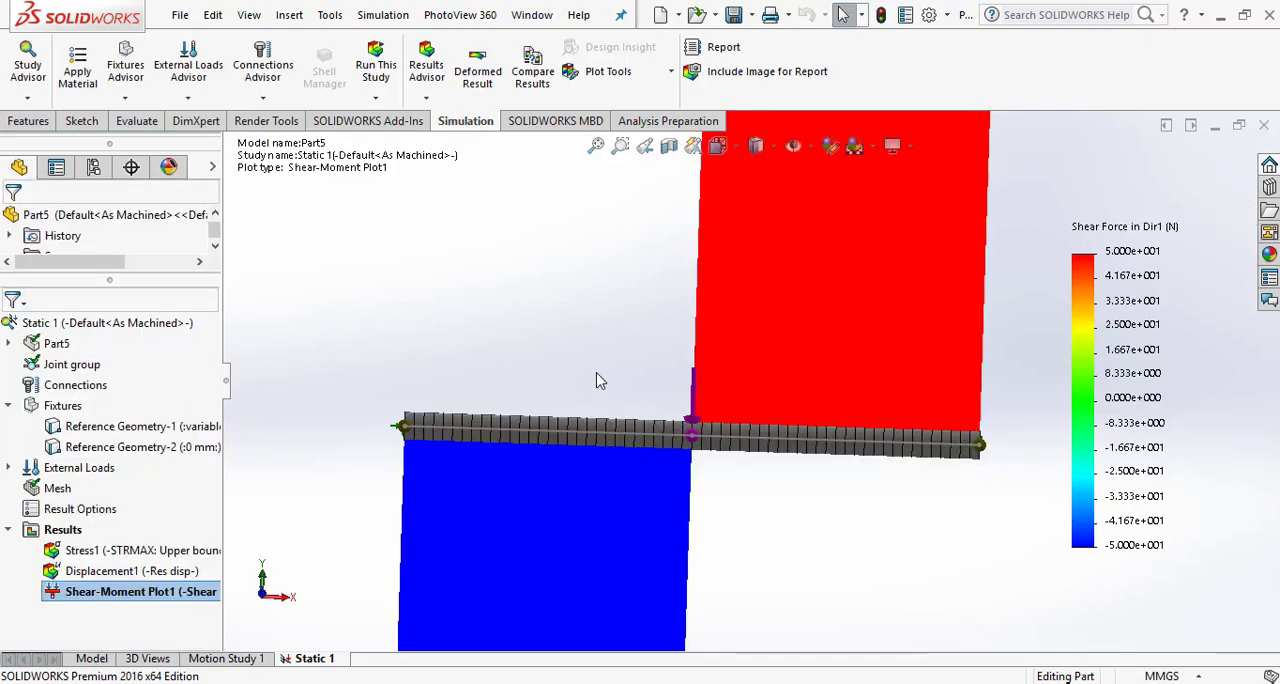
- Examine the shear force diagram along the beam from its opposite side
{"action": "scroll", "coordinate": [650, 331], "scroll_direction": "up", "scroll_amount": 9}
{"action": "scroll", "coordinate": [774, 291], "scroll_direction": "down", "scroll_amount": 2}
{"action": "middle_click_drag", "start_coordinate": [826, 448], "coordinate": [560, 402]}
{"action": "scroll", "coordinate": [727, 450], "scroll_direction": "down", "scroll_amount": 1}
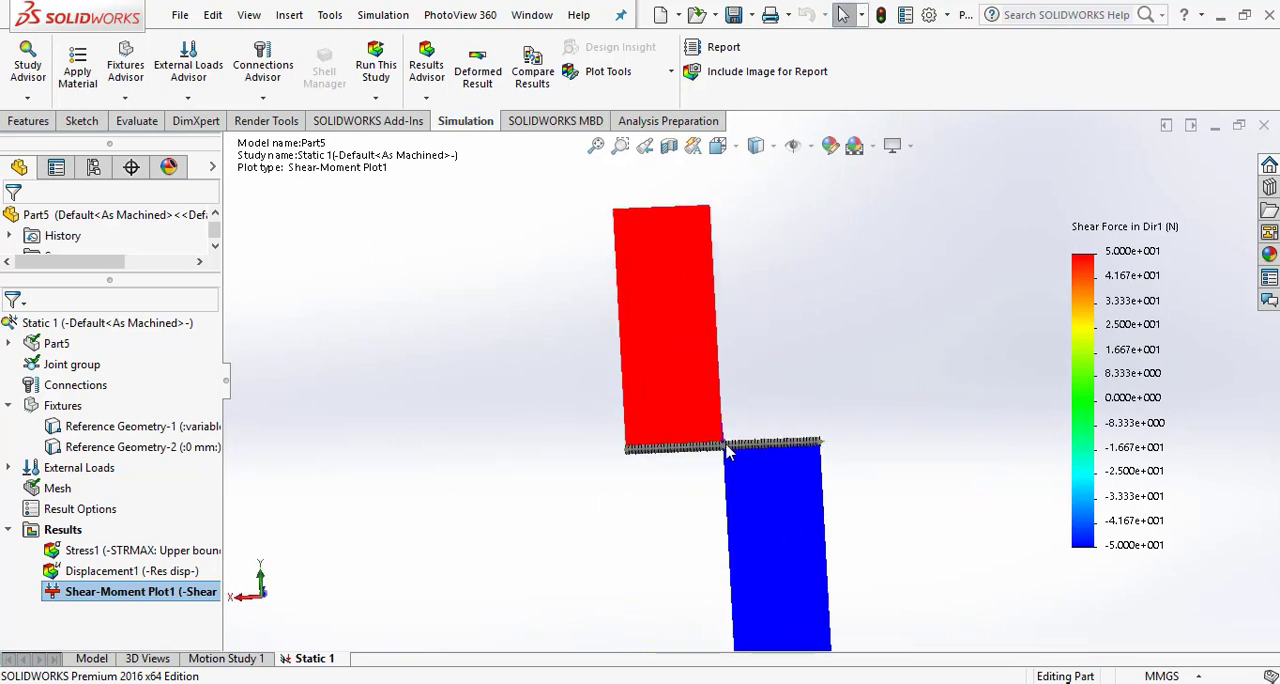
{"action": "scroll", "coordinate": [735, 473], "scroll_direction": "up", "scroll_amount": 1}
{"action": "scroll", "coordinate": [723, 442], "scroll_direction": "down", "scroll_amount": 1}
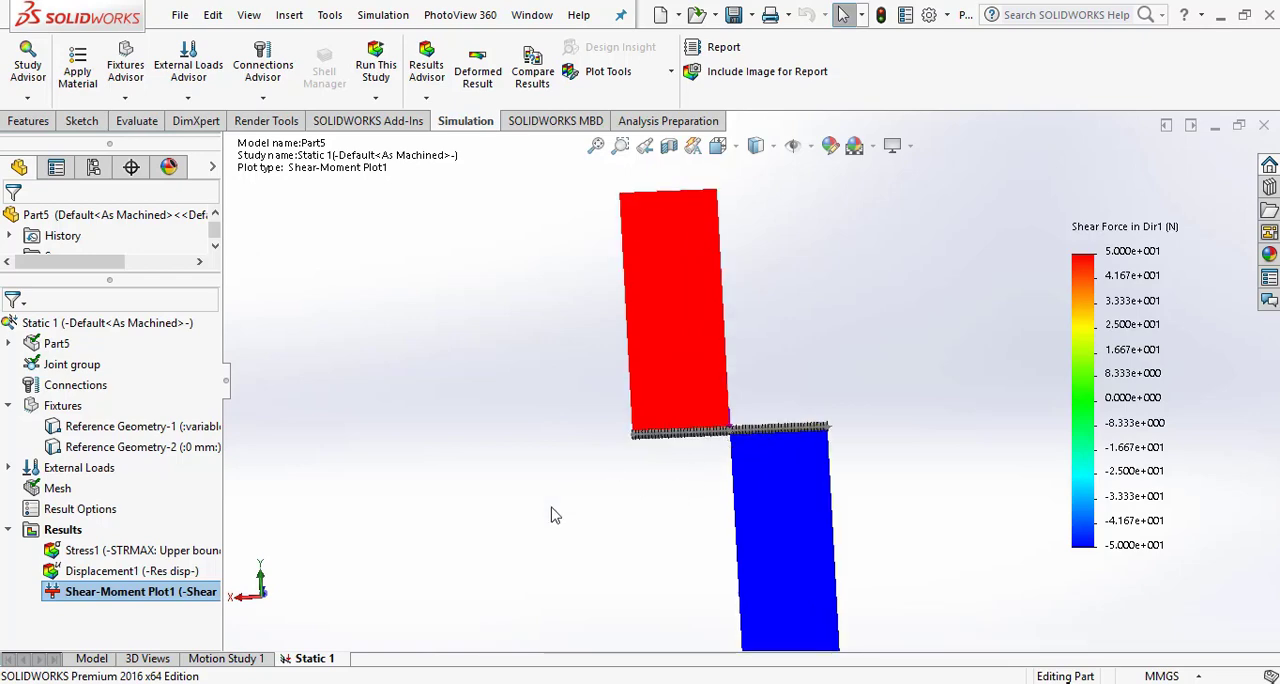
- Switch to the textbook PDF in the browser to compare the shear diagram with Example 5.01, and return to SOLIDWORKS
{"action": "left_click", "coordinate": [268, 683]}
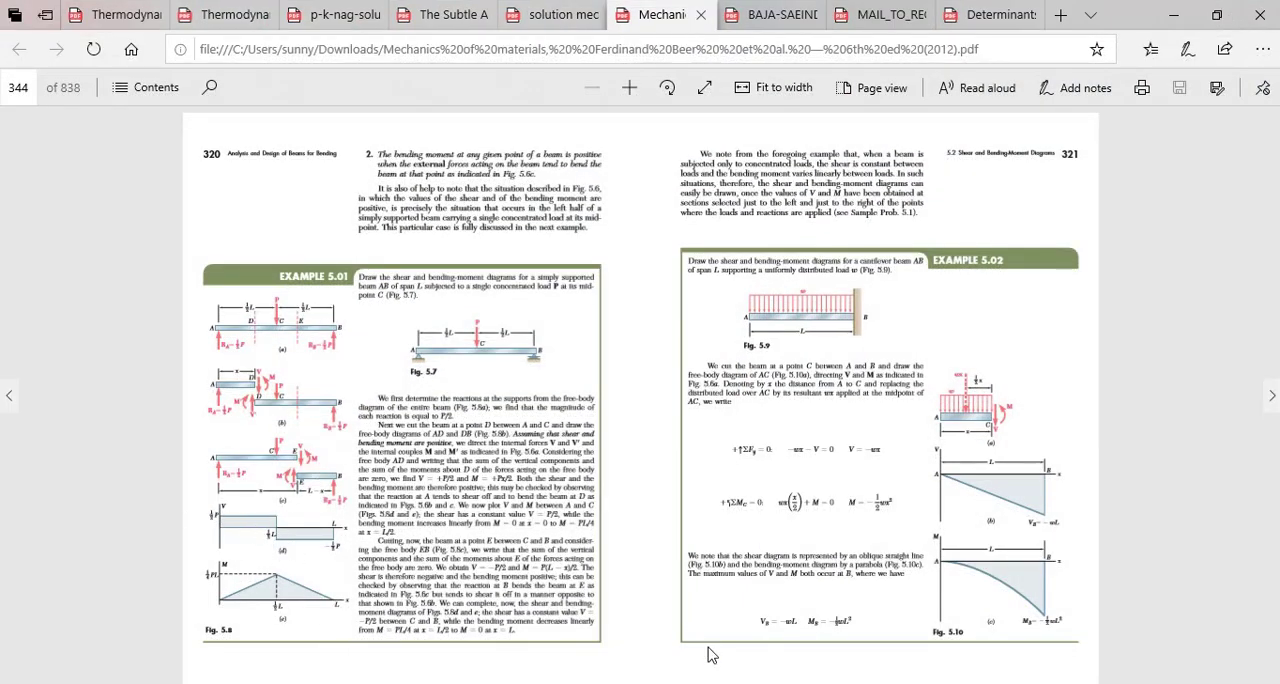
{"action": "left_click", "coordinate": [655, 683]}
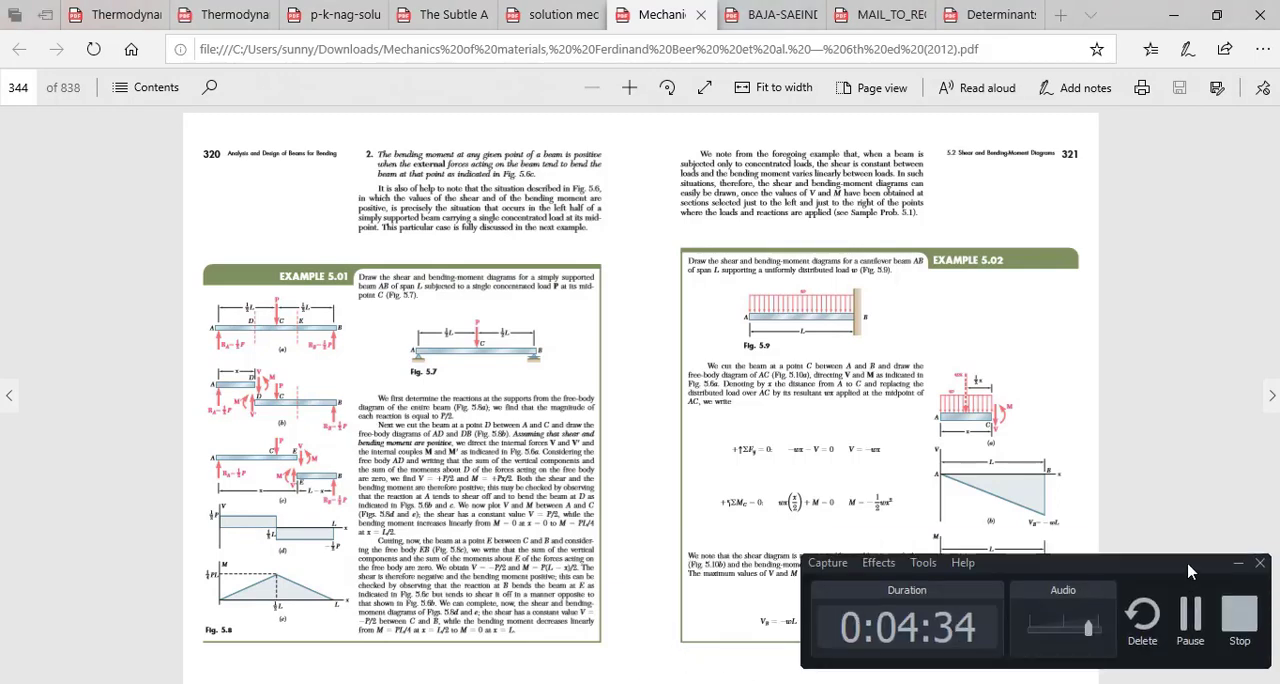
{"action": "left_click", "coordinate": [1239, 564]}
{"action": "left_click", "coordinate": [610, 683]}
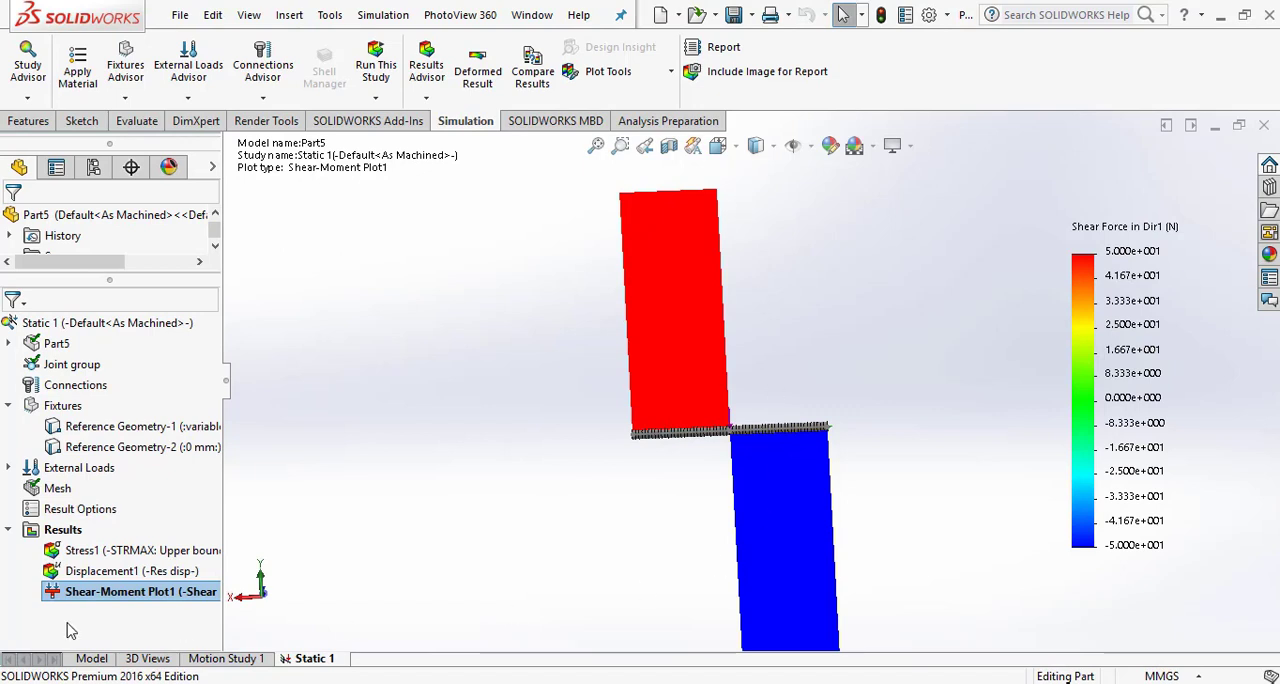
- Create a beam diagram of Moment about Dir2 for all beams, in N.m
{"action": "scroll", "coordinate": [712, 400], "scroll_direction": "up", "scroll_amount": 2}
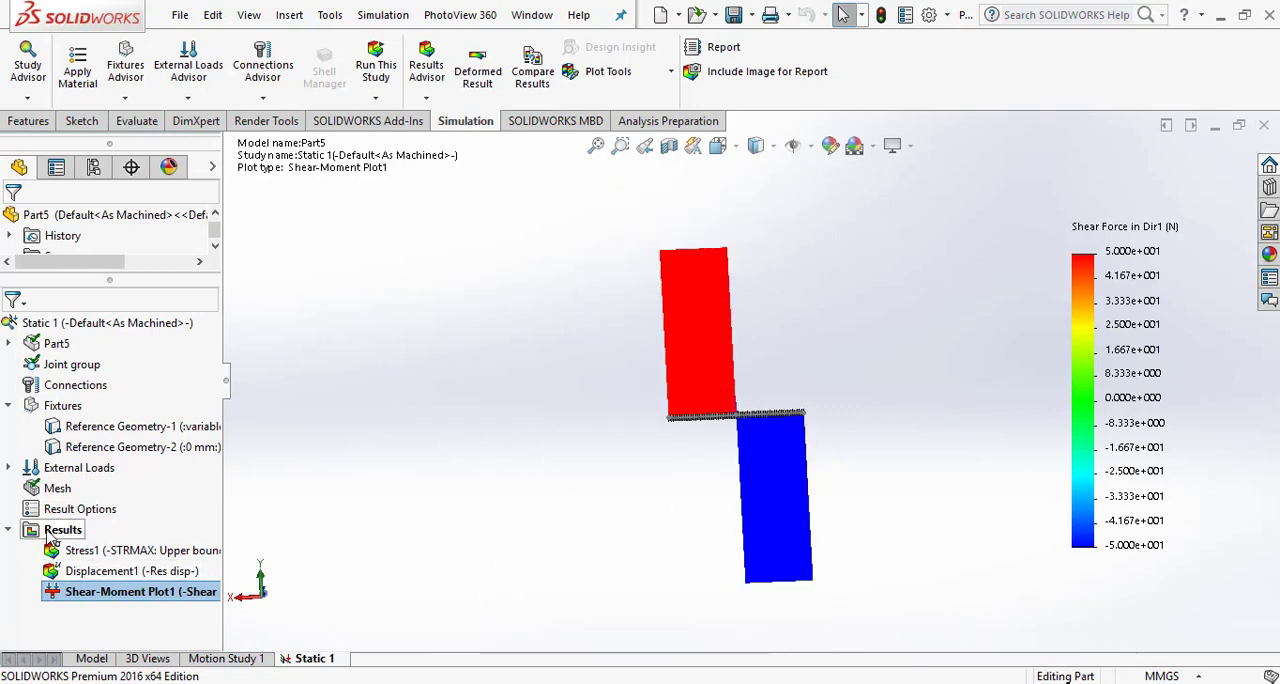
{"action": "right_click", "coordinate": [62, 529]}
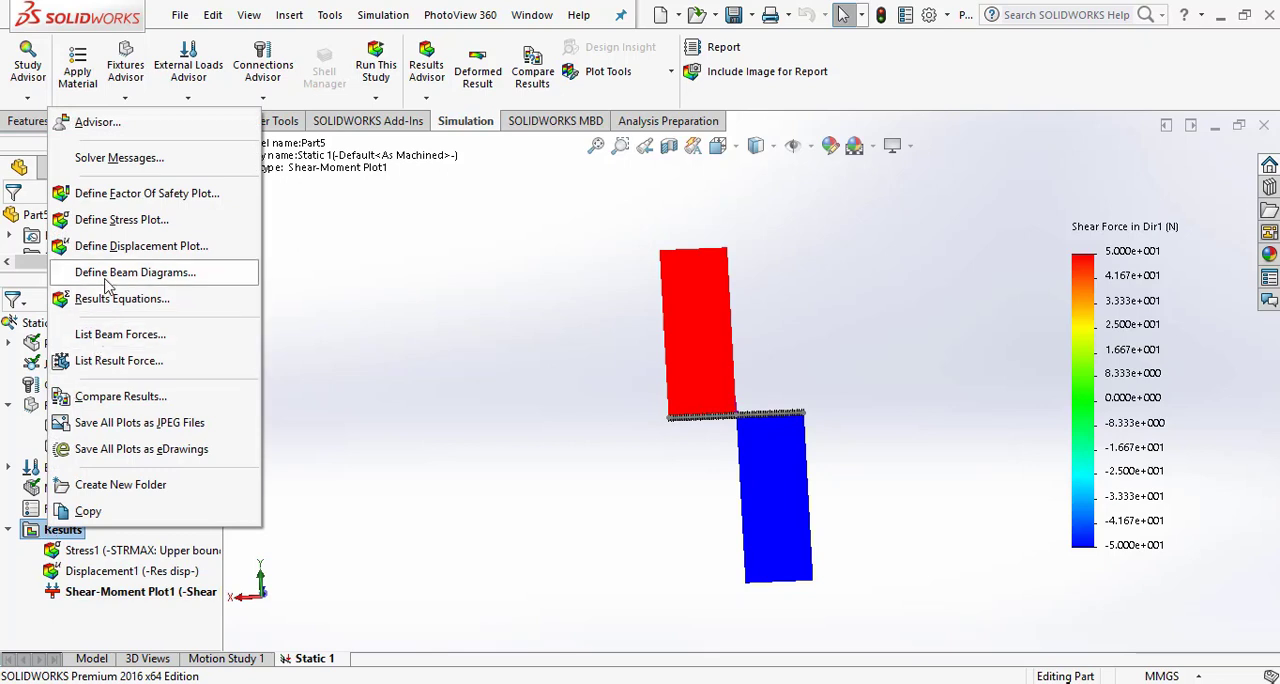
{"action": "left_click", "coordinate": [105, 276]}
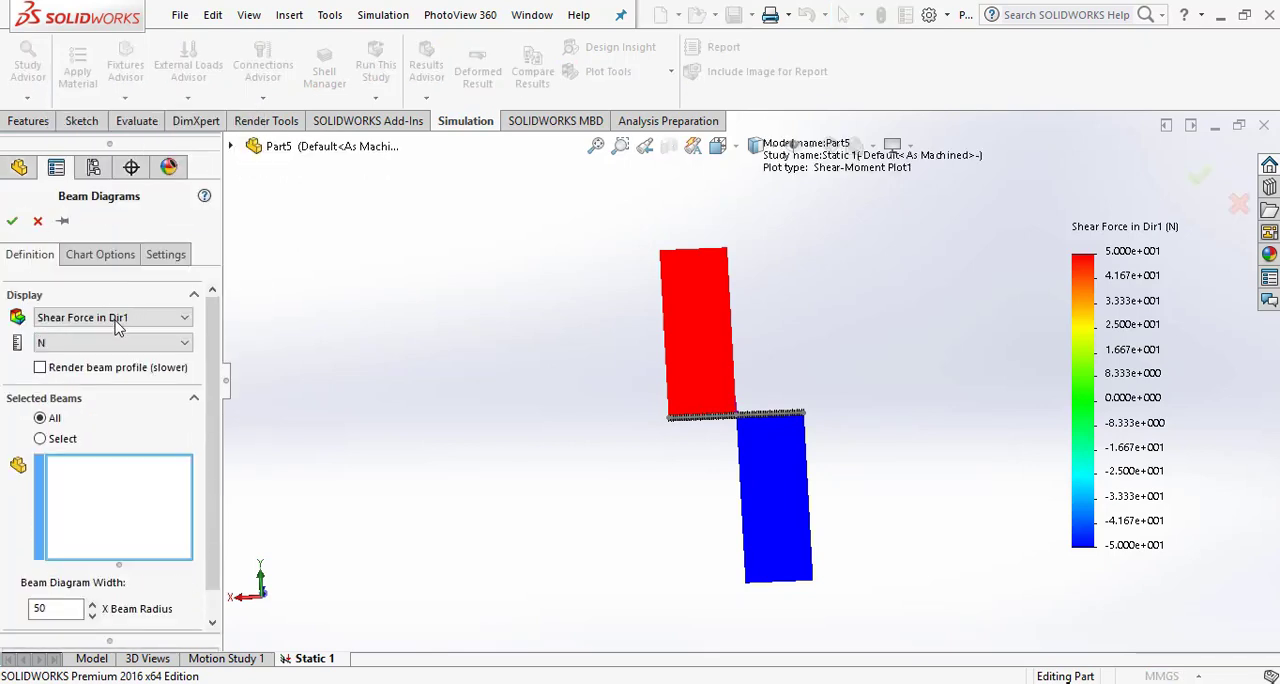
{"action": "left_click", "coordinate": [133, 318]}
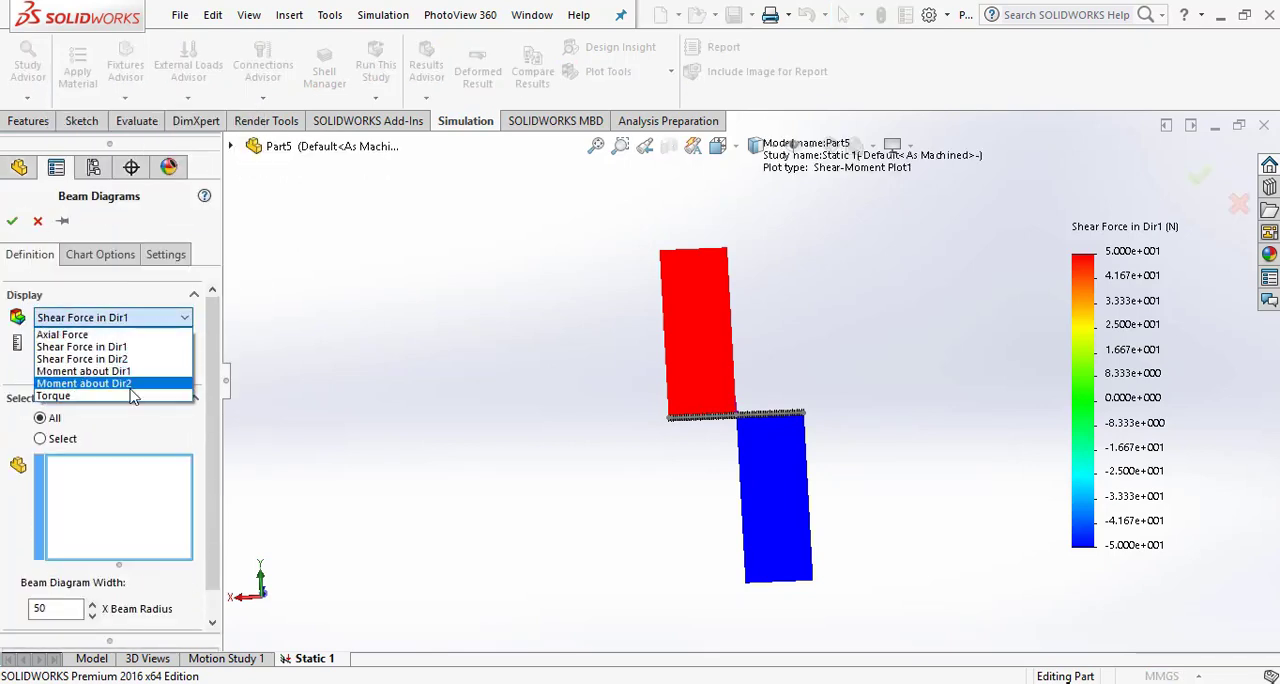
{"action": "left_click", "coordinate": [84, 383]}
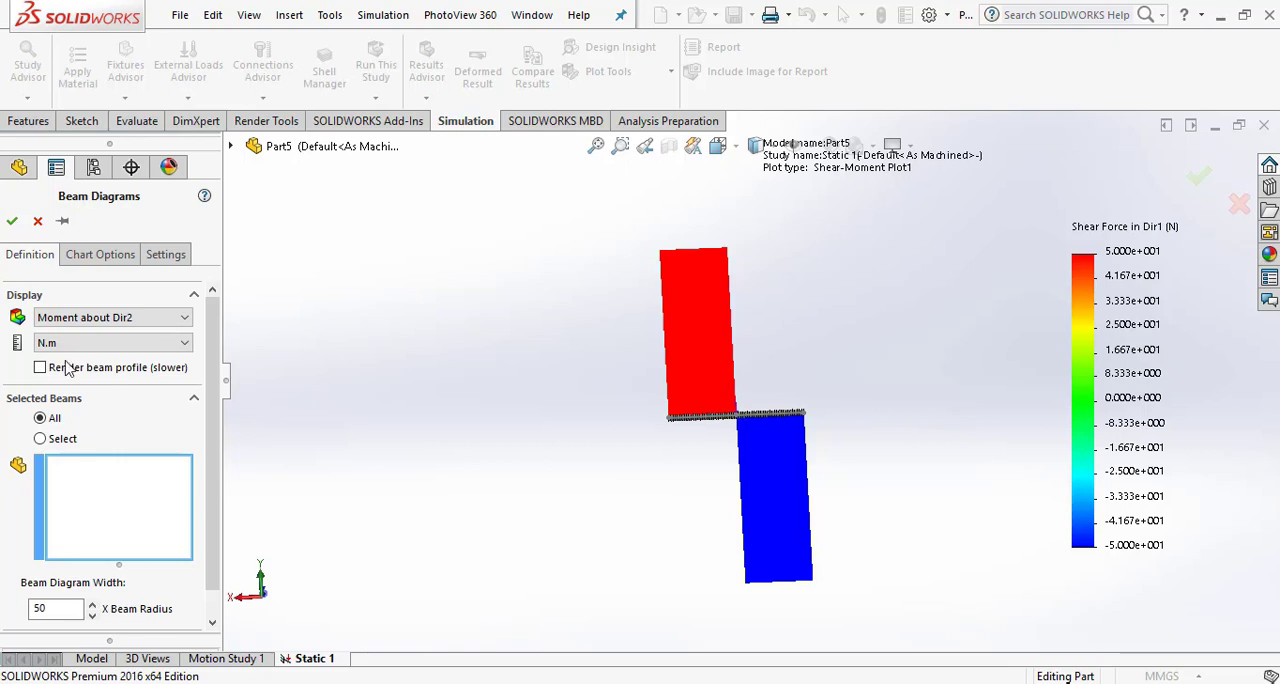
{"action": "left_click", "coordinate": [11, 220]}
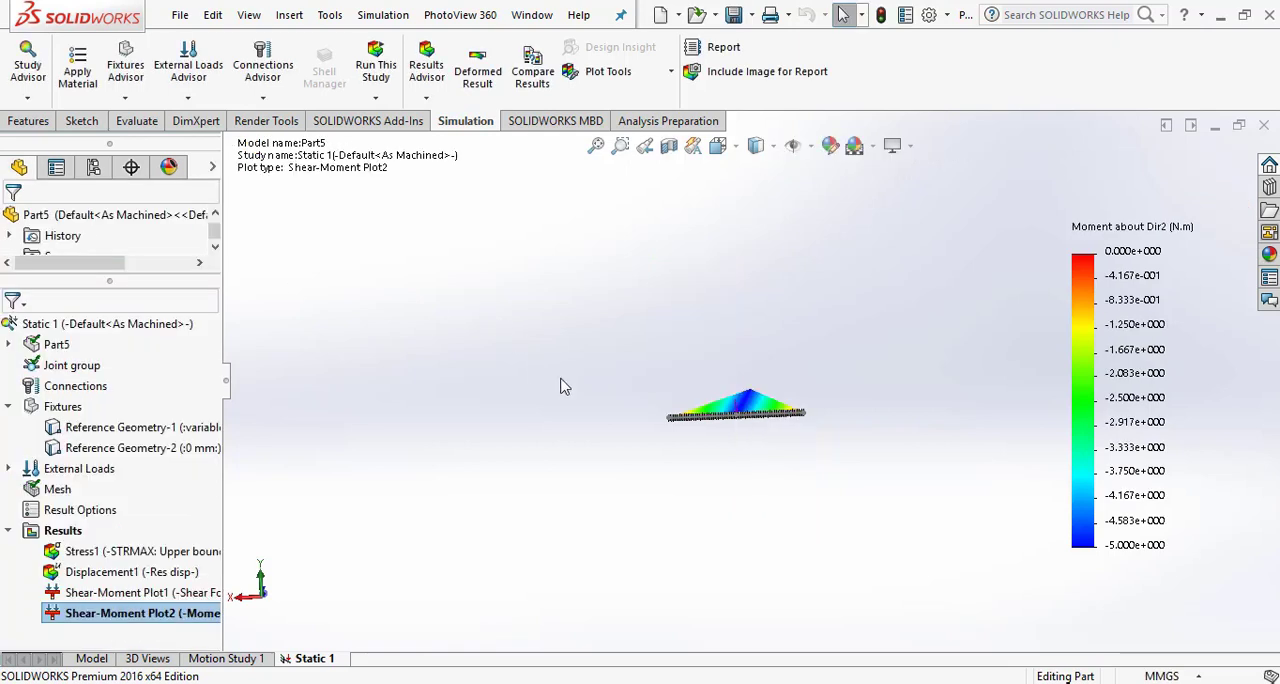
- Examine the bending moment diagram face-on and compare it with Example 5.01 in the browser's textbook PDF, returning to SOLIDWORKS
{"action": "middle_click_drag", "start_coordinate": [727, 416], "coordinate": [714, 377]}
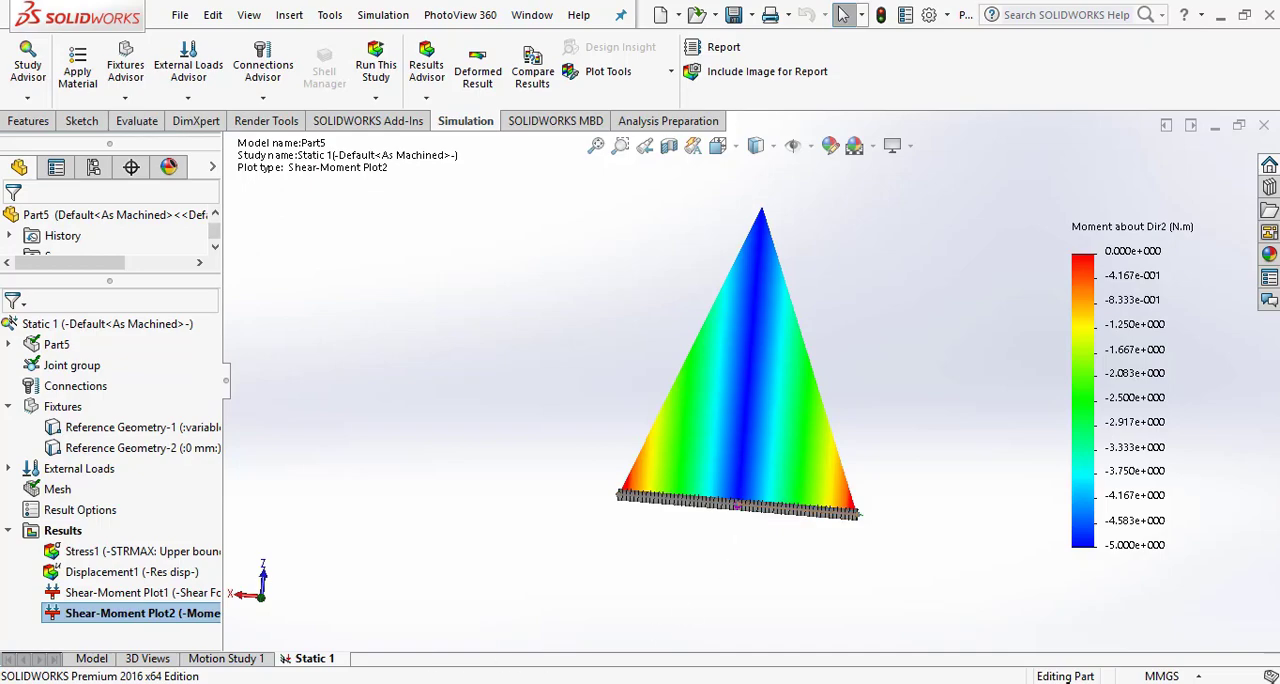
{"action": "left_click", "coordinate": [275, 683]}
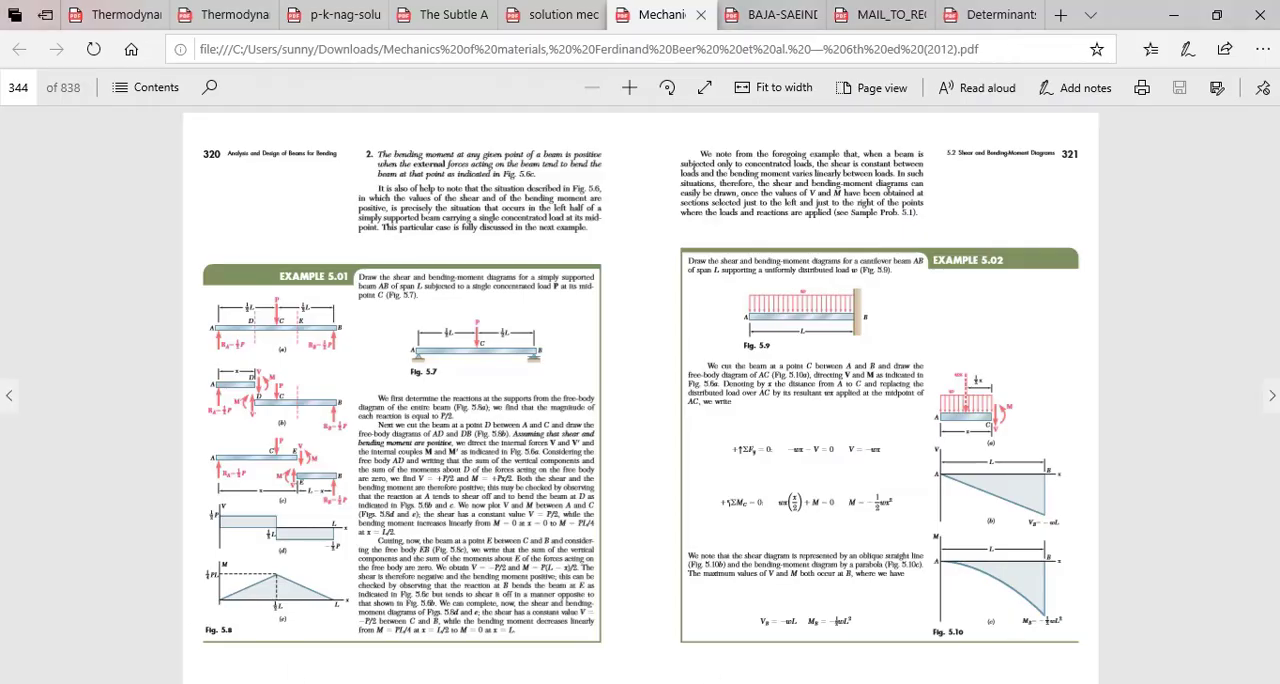
{"action": "left_click", "coordinate": [720, 683]}
{"action": "scroll", "coordinate": [777, 418], "scroll_direction": "down", "scroll_amount": 2}
{"action": "scroll", "coordinate": [799, 398], "scroll_direction": "up", "scroll_amount": 2}
{"action": "scroll", "coordinate": [785, 273], "scroll_direction": "down", "scroll_amount": 2}
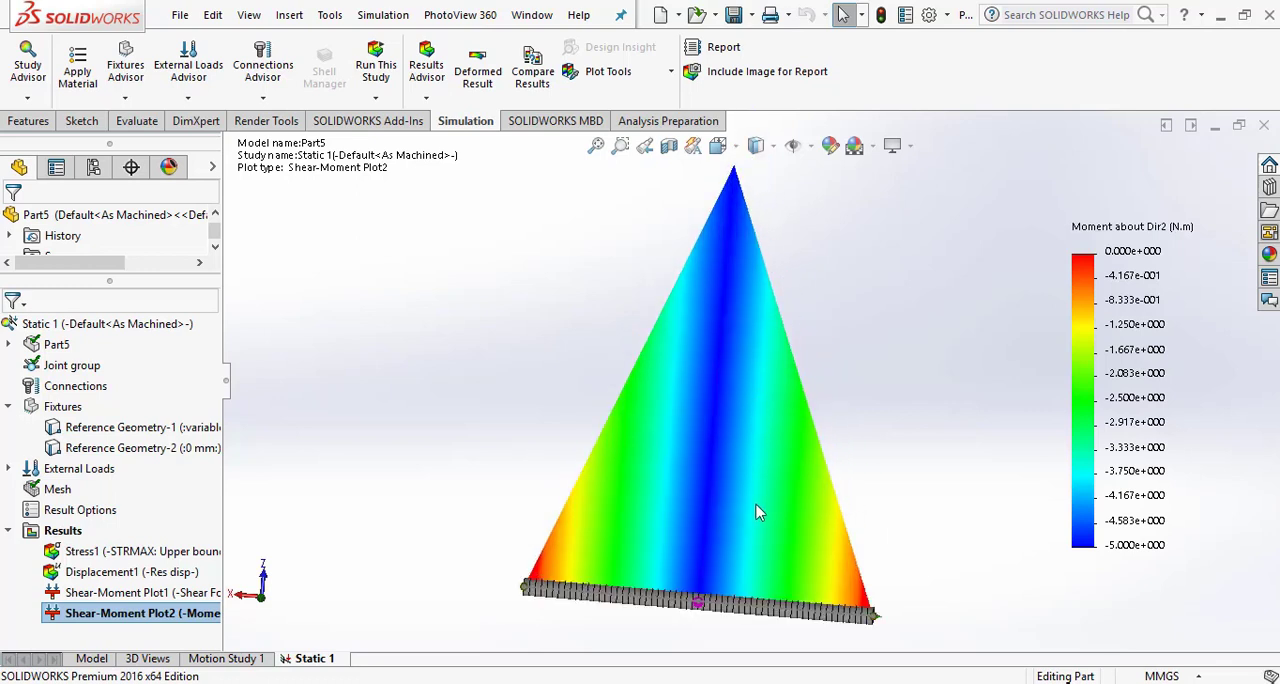